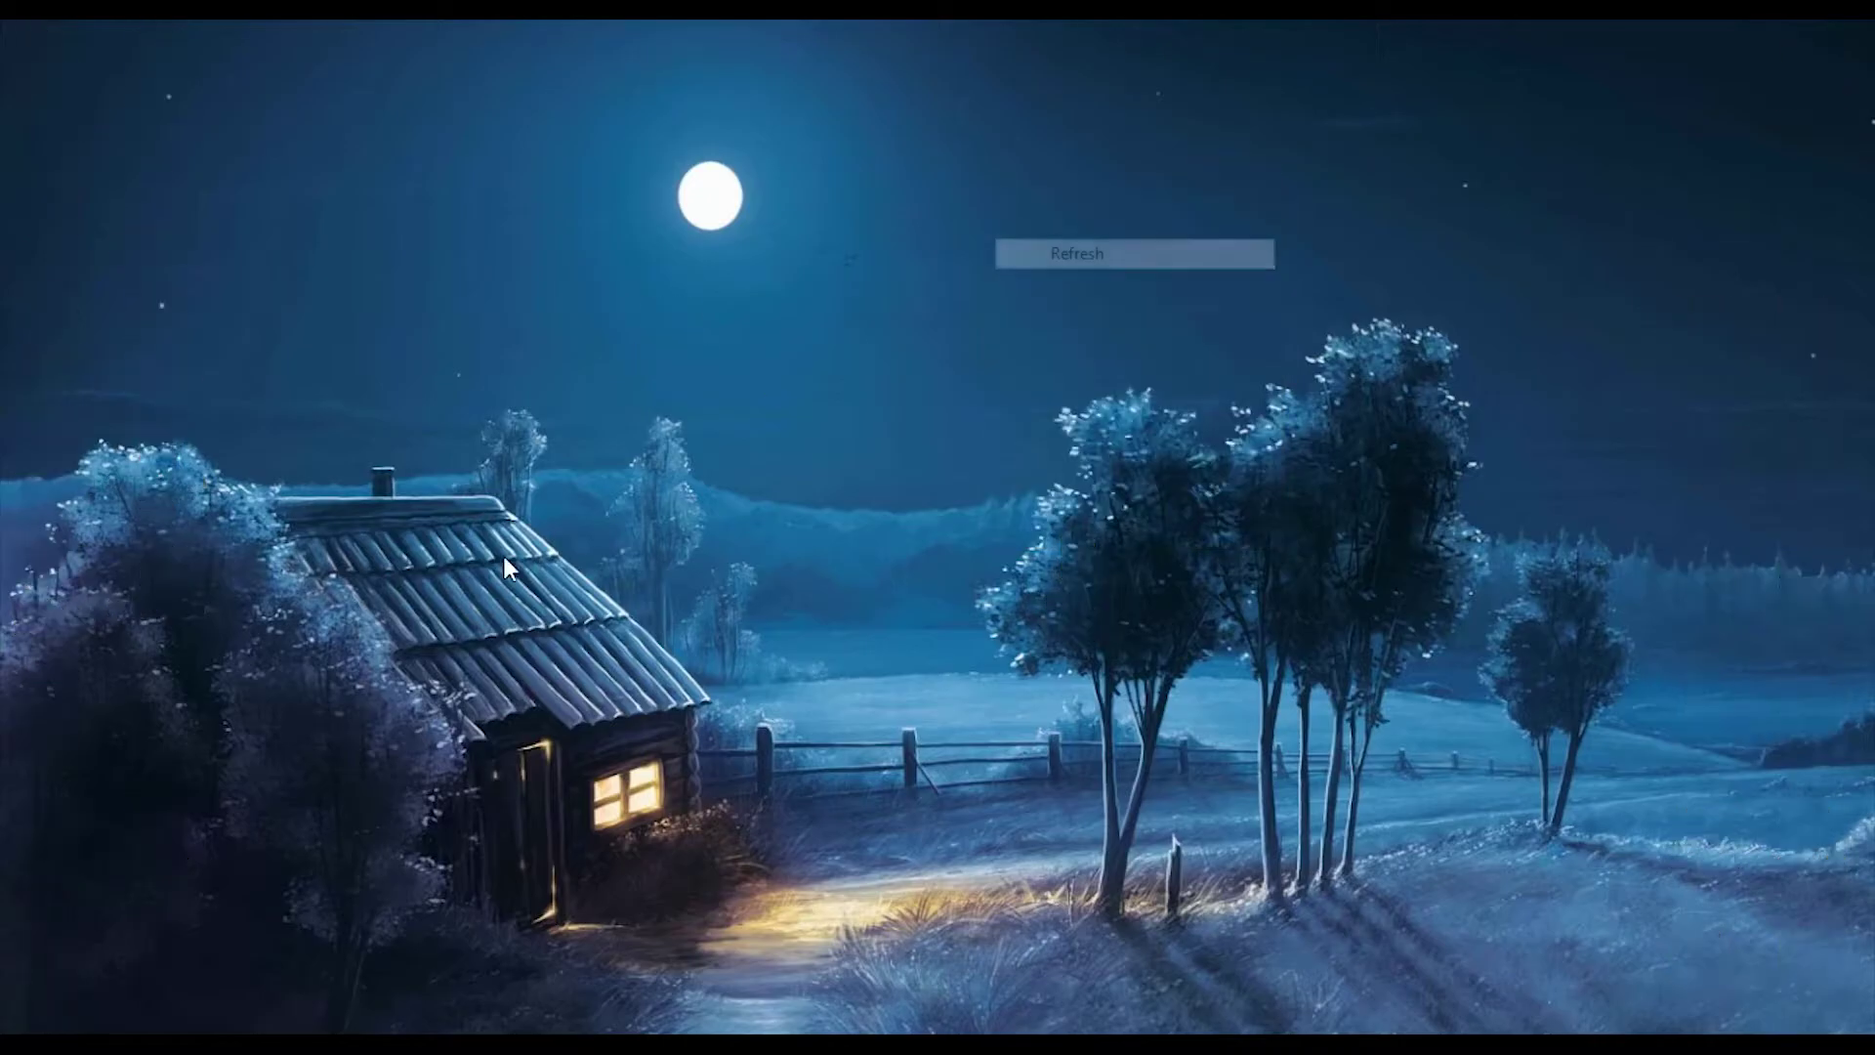
Step: Drag IMG_8275.JPG into Photoshop and zoom the view to fit the portrait
mouse_move(649, 361)
mouse_down()
mouse_move(322, 1045)
mouse_move(876, 407)
mouse_up()
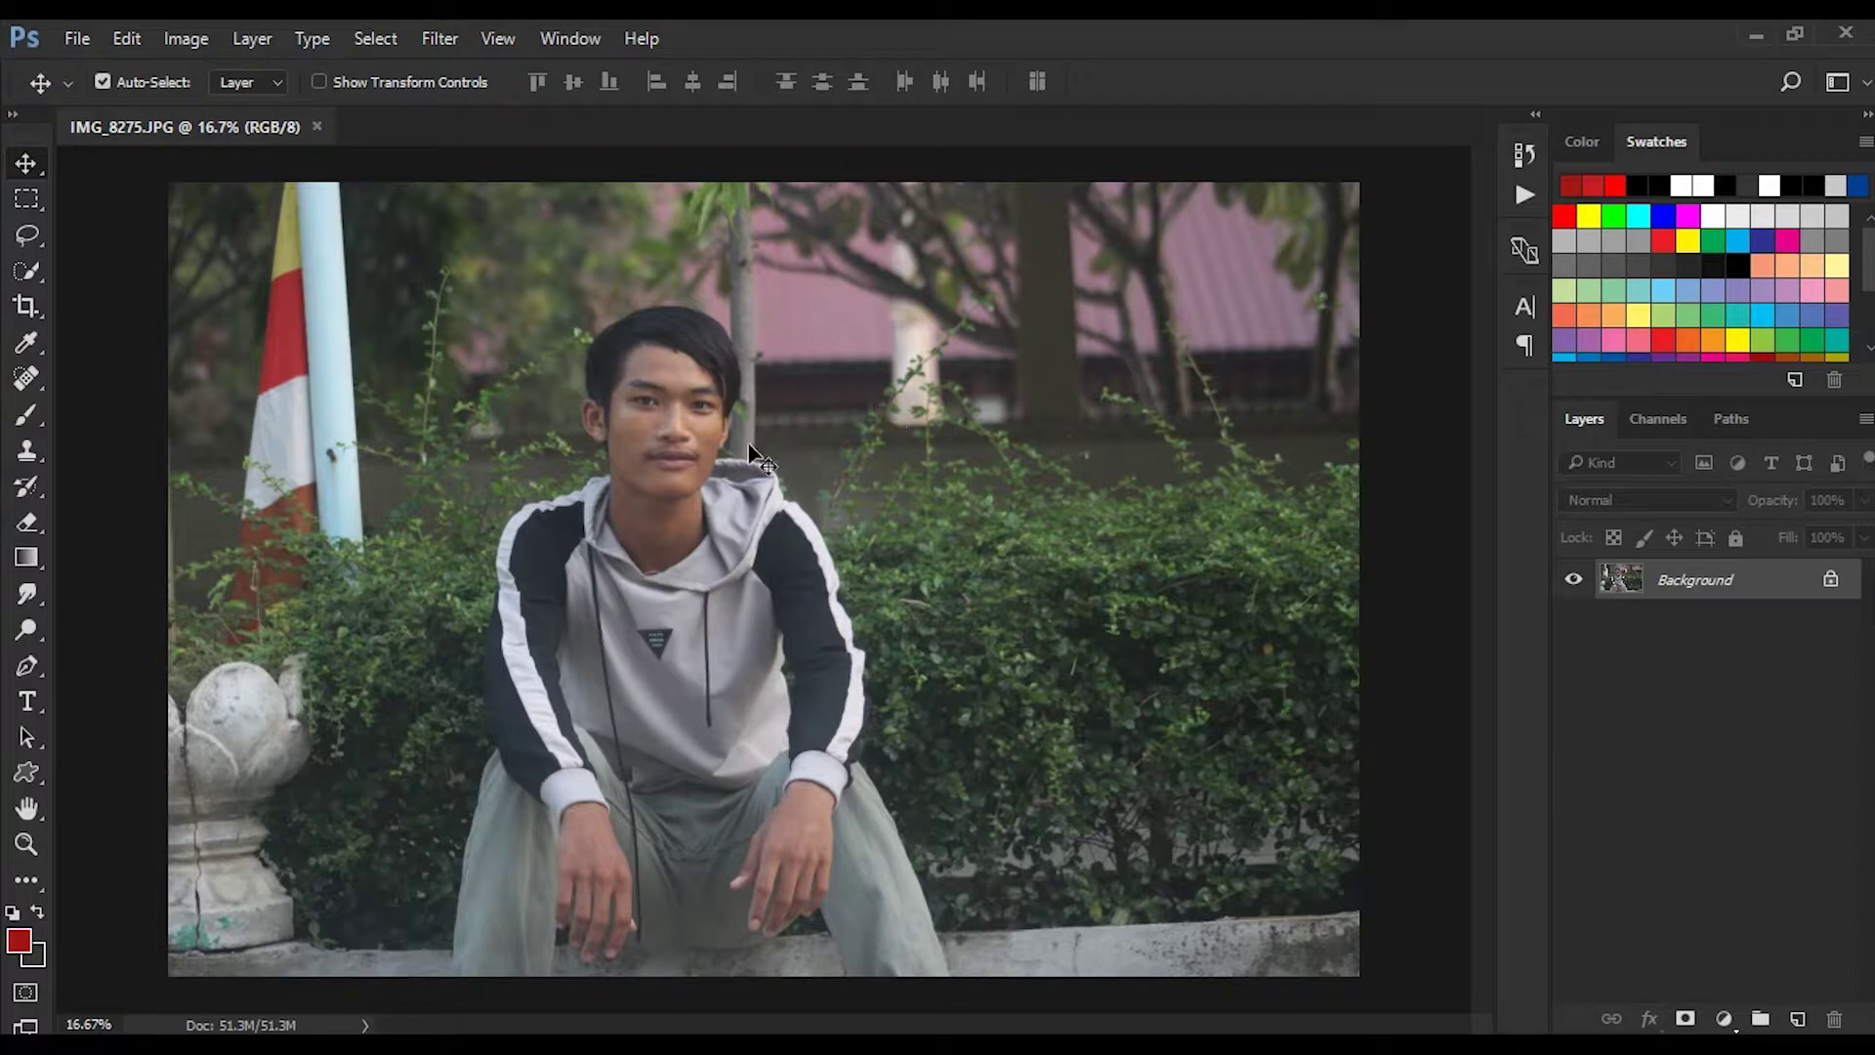
key(z)
drag(631, 464, 804, 606)
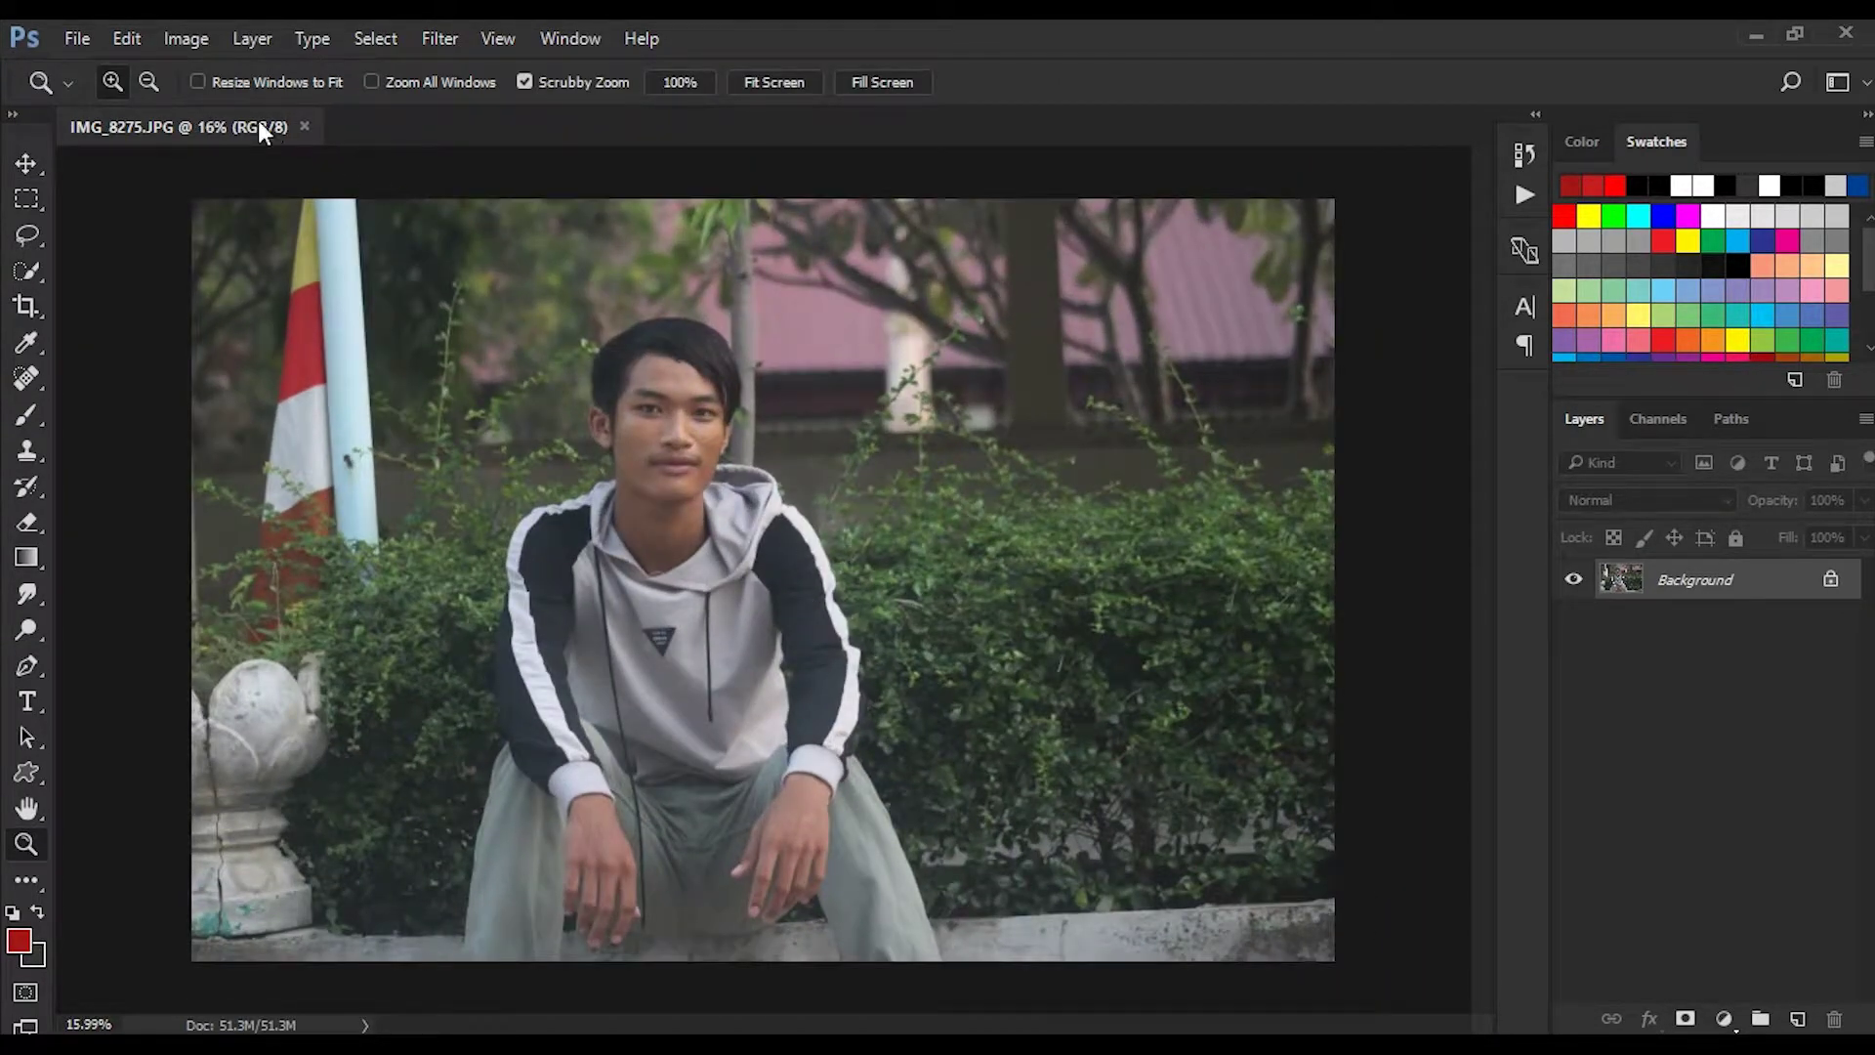
Step: Duplicate the image as IMG_8275 copy and close the original photo
drag(258, 120, 381, 160)
right_click(383, 164)
click(430, 176)
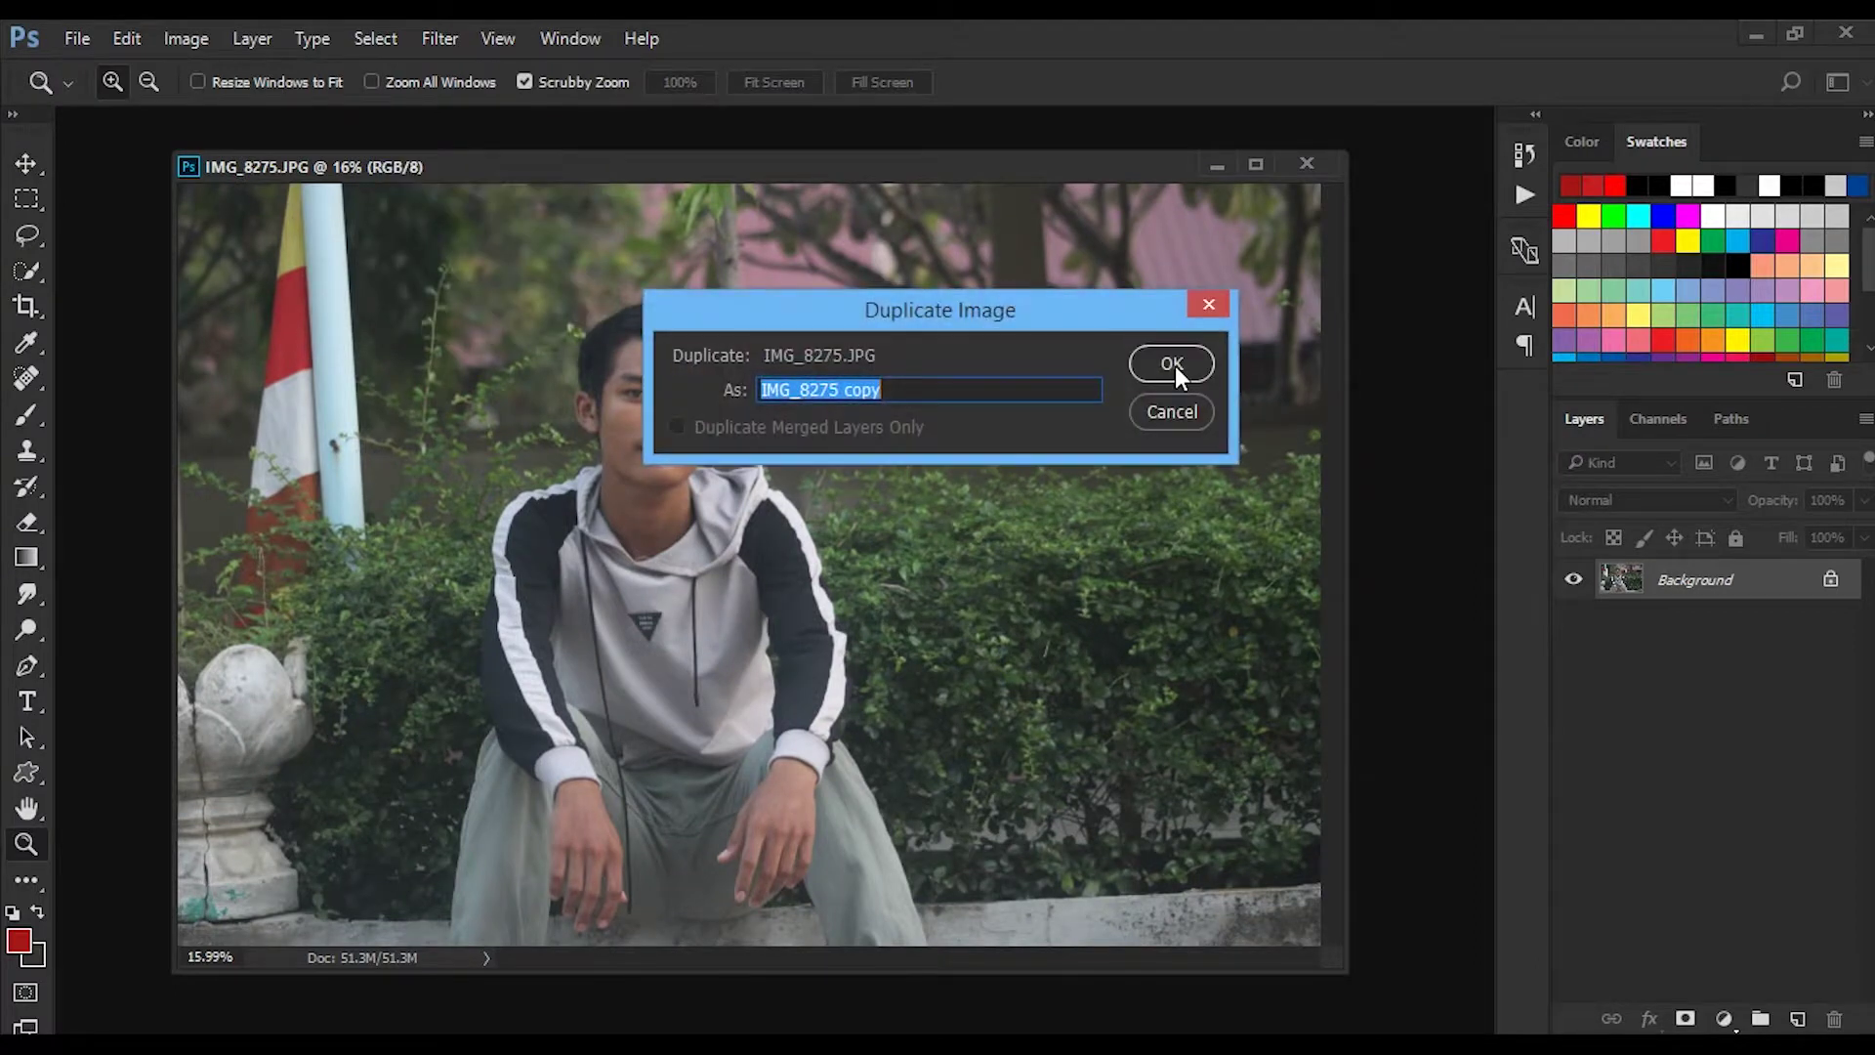
click(1138, 366)
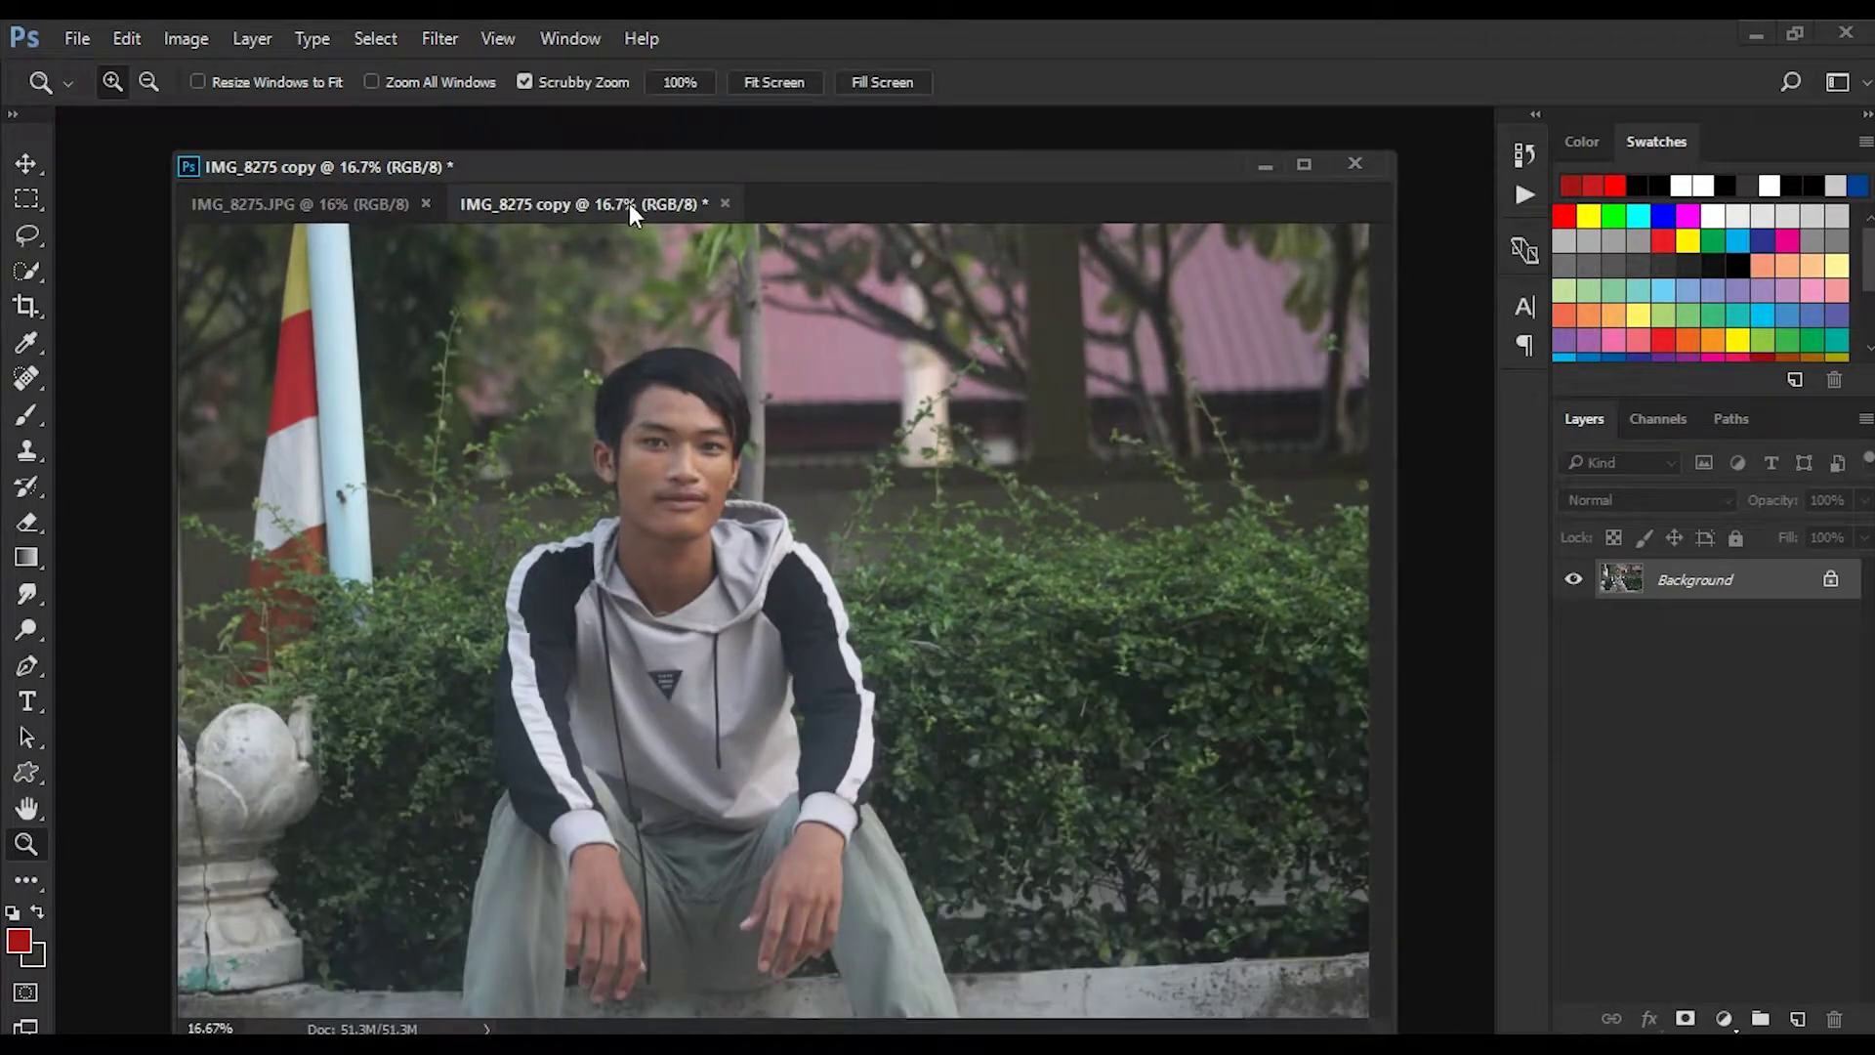
drag(629, 203, 918, 344)
click(1355, 163)
drag(1344, 310, 859, 126)
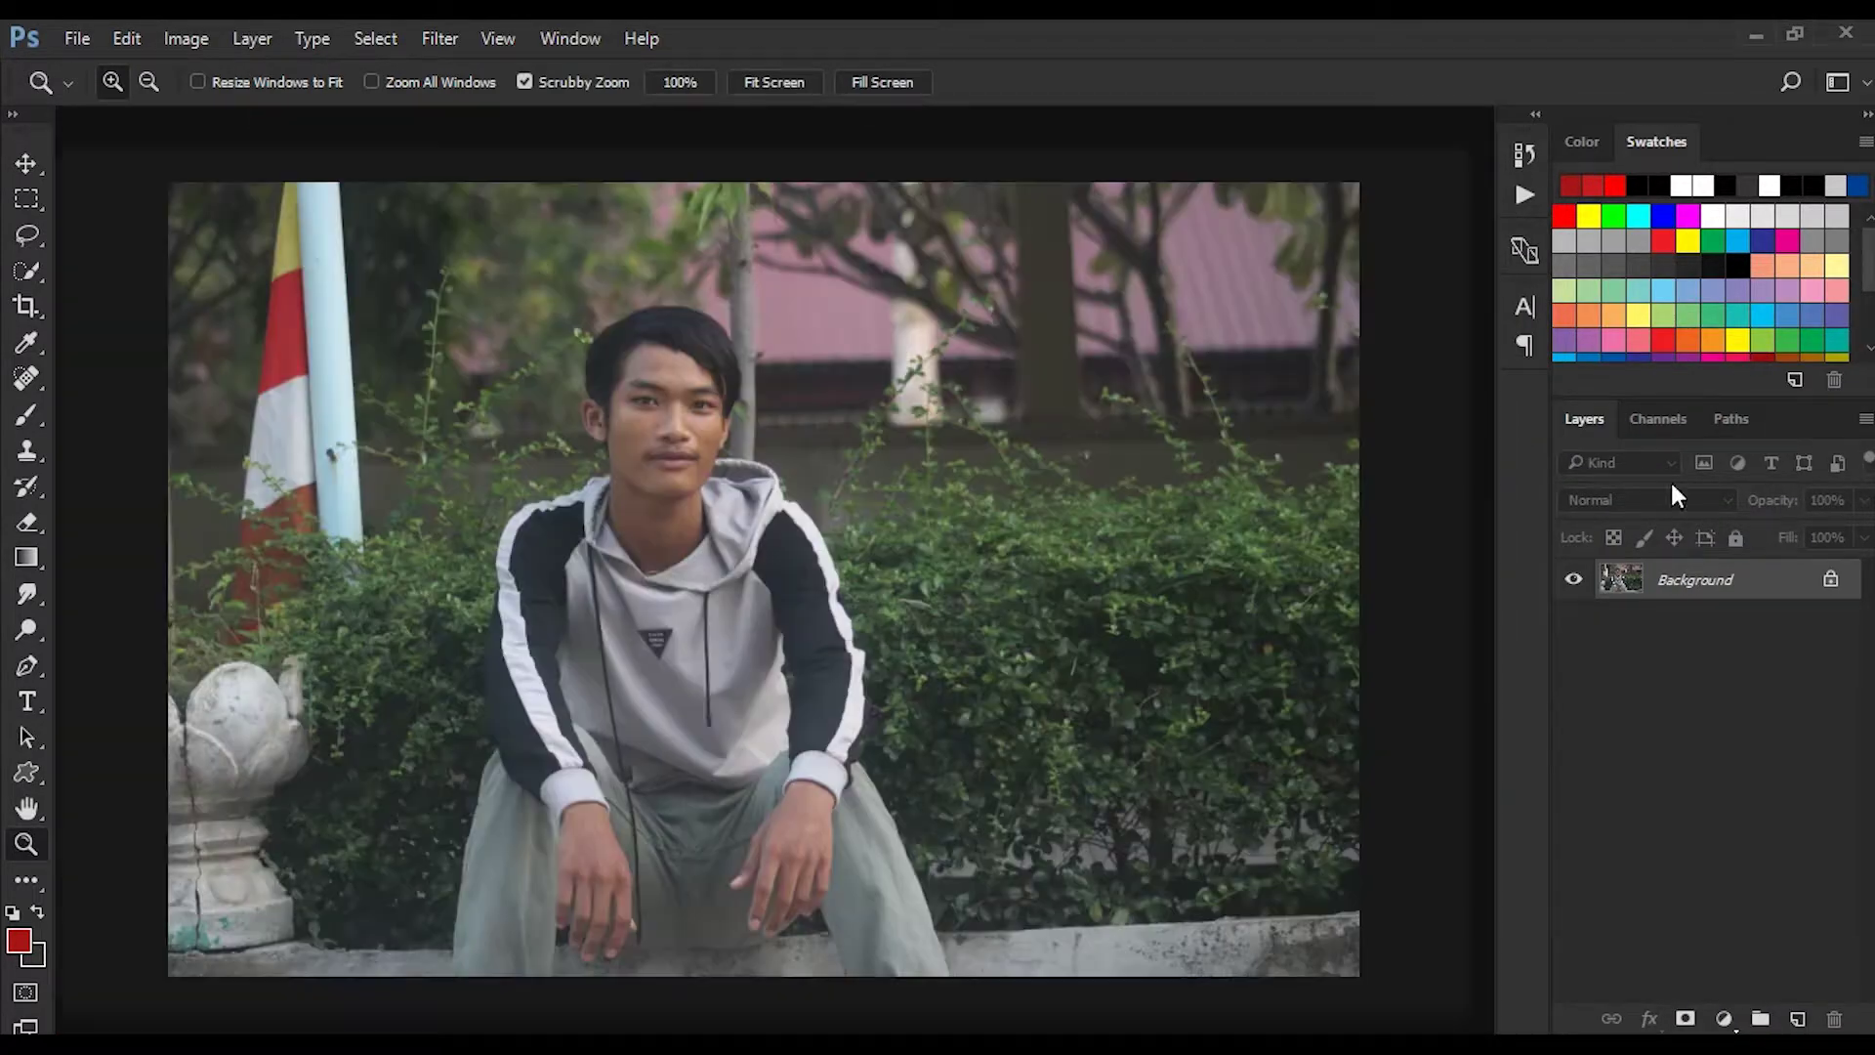
Step: Copy the background to Layer 1 and convert Layer 1 to a smart object
click(135, 37)
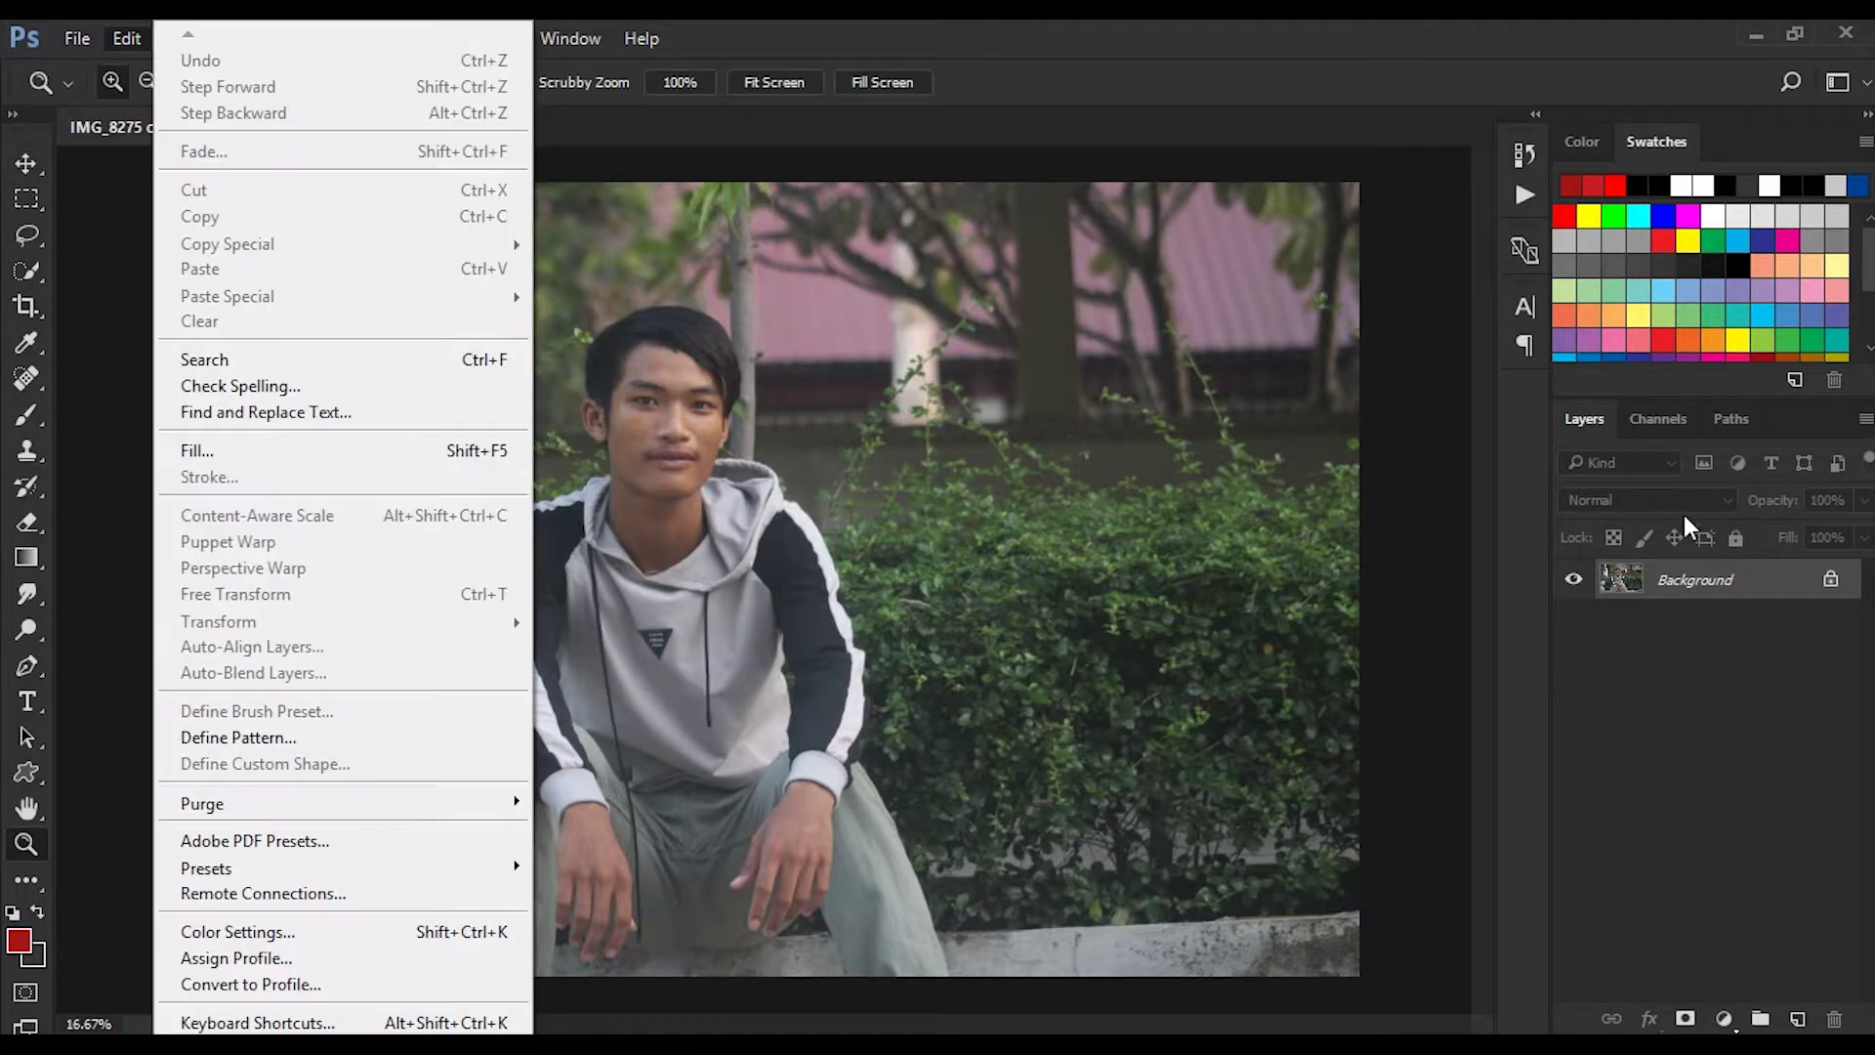
click(1745, 571)
key(ctrl+j)
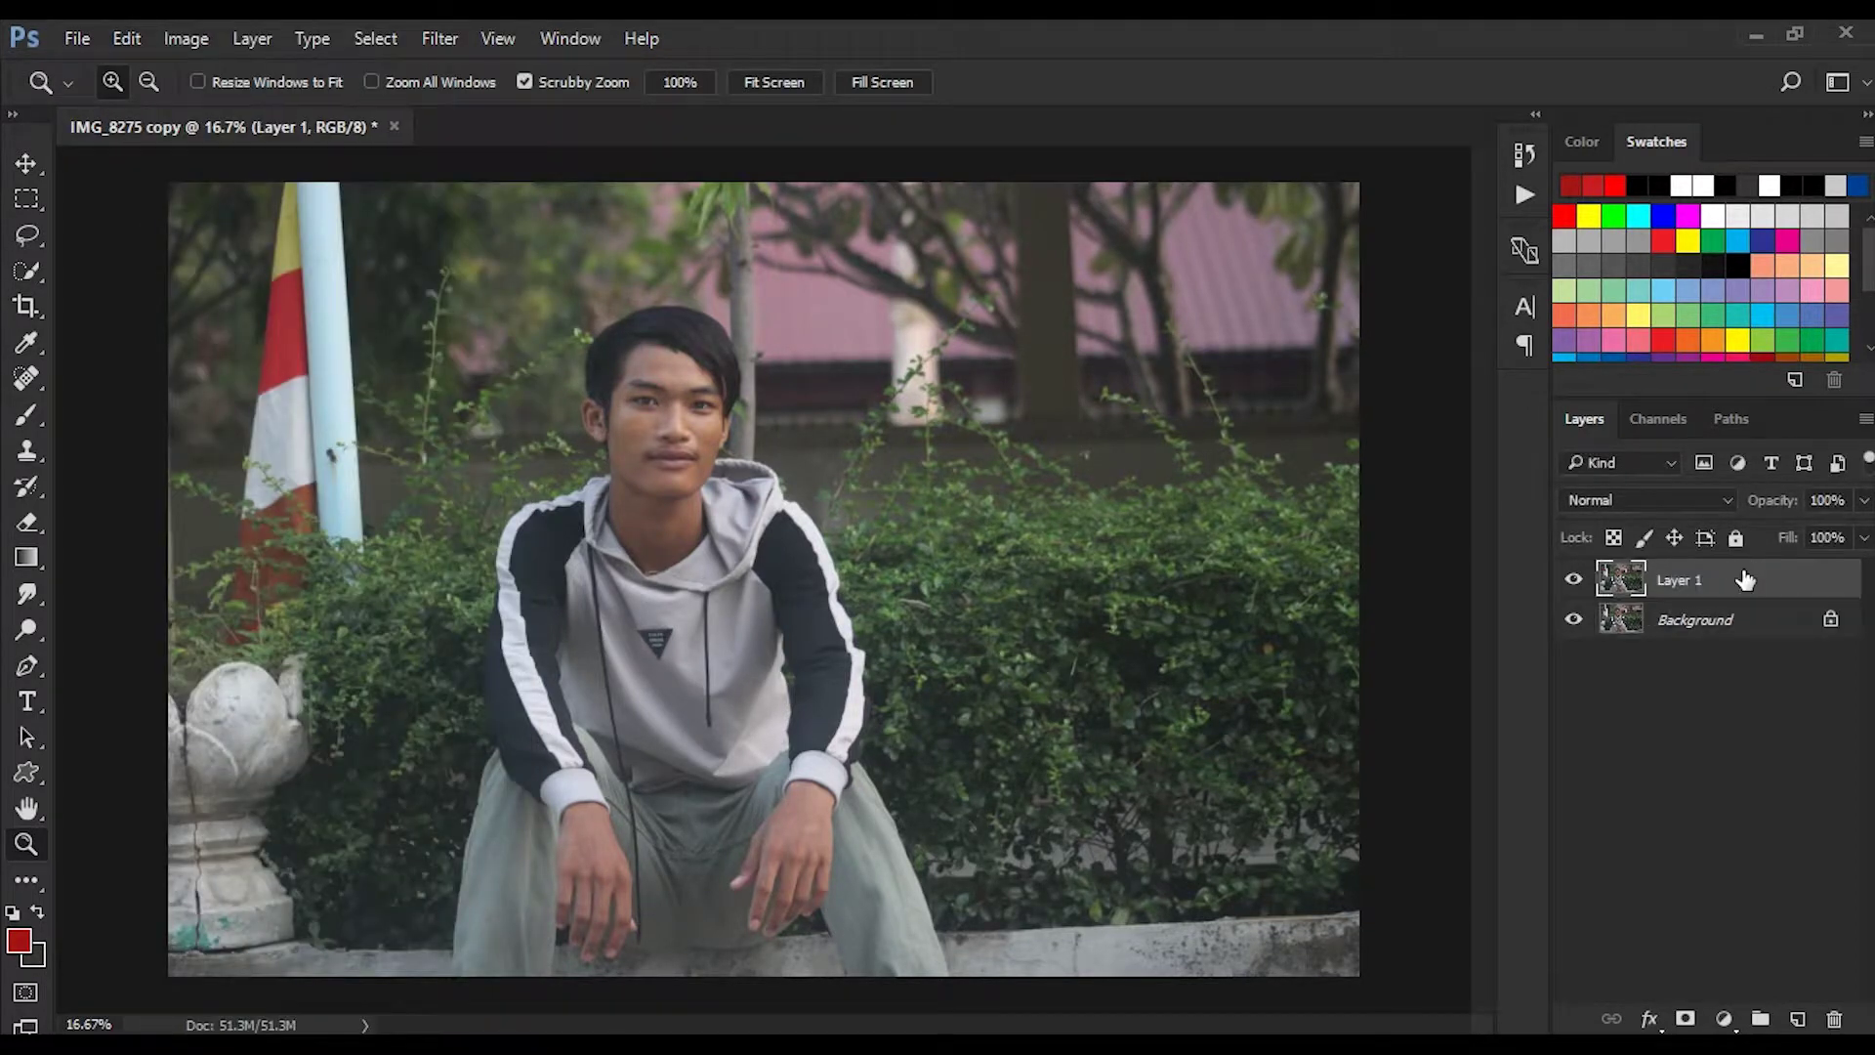
right_click(1744, 580)
click(1528, 519)
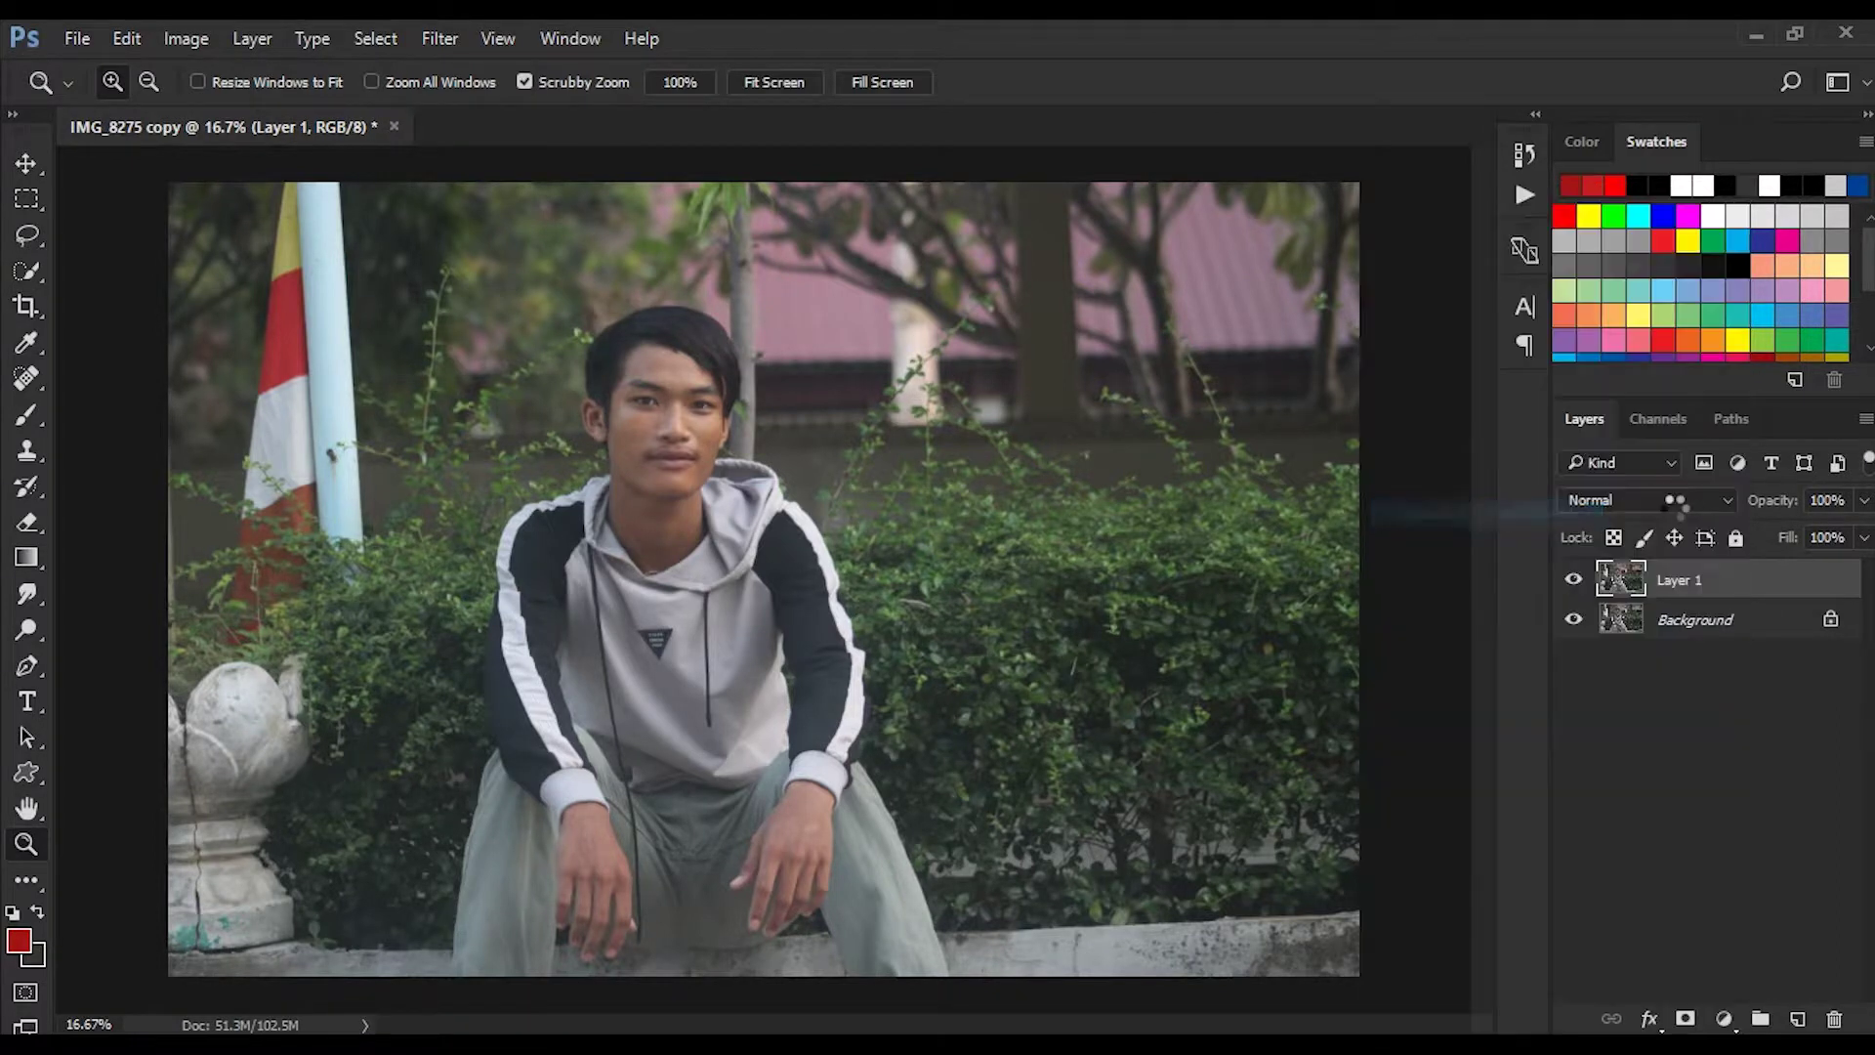
click(435, 39)
Step: In Camera Raw set Exposure +0.30, Contrast +15, Highlights -32, Shadows -34, Whites +11, Blacks -42, Clarity +20, Vibrance -10
click(508, 194)
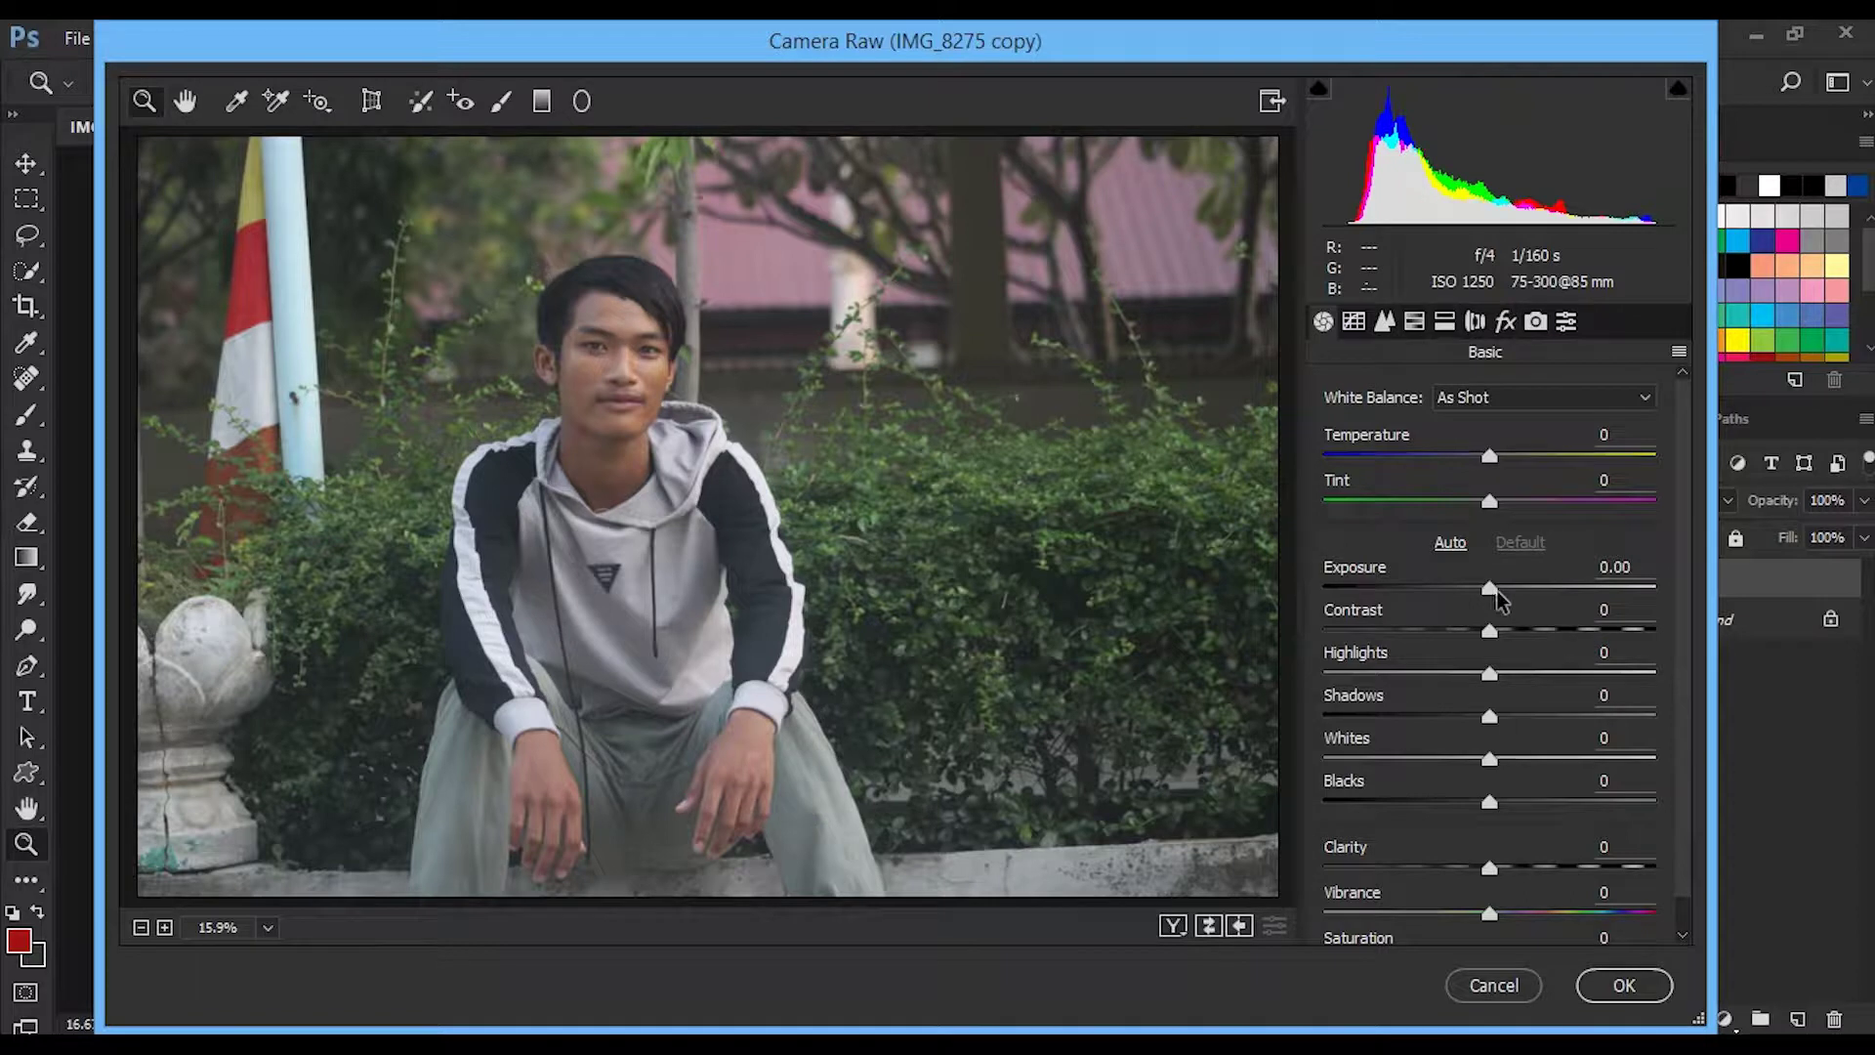
mouse_move(1492, 584)
mouse_down()
mouse_move(1513, 588)
mouse_move(1518, 656)
mouse_up()
click(1490, 633)
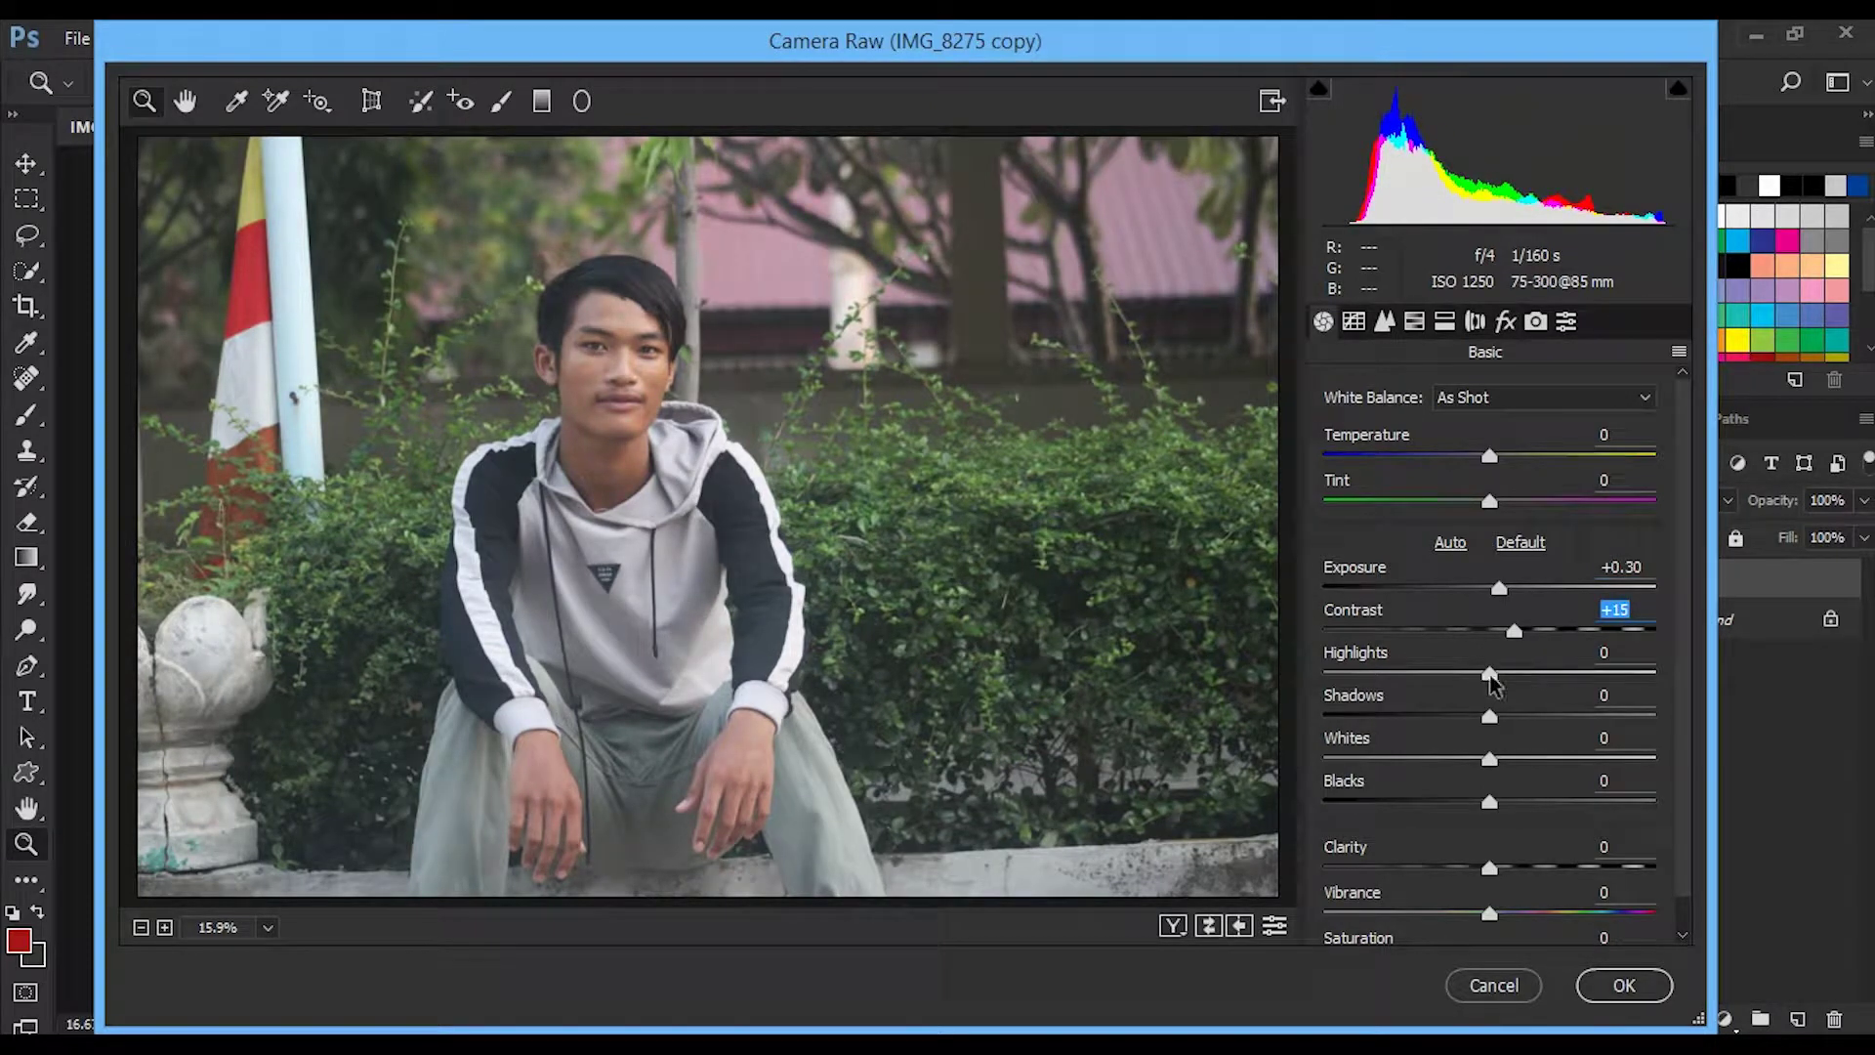
mouse_move(1492, 684)
mouse_down()
mouse_move(1398, 737)
mouse_move(1436, 738)
mouse_move(1509, 787)
mouse_move(1425, 803)
mouse_up()
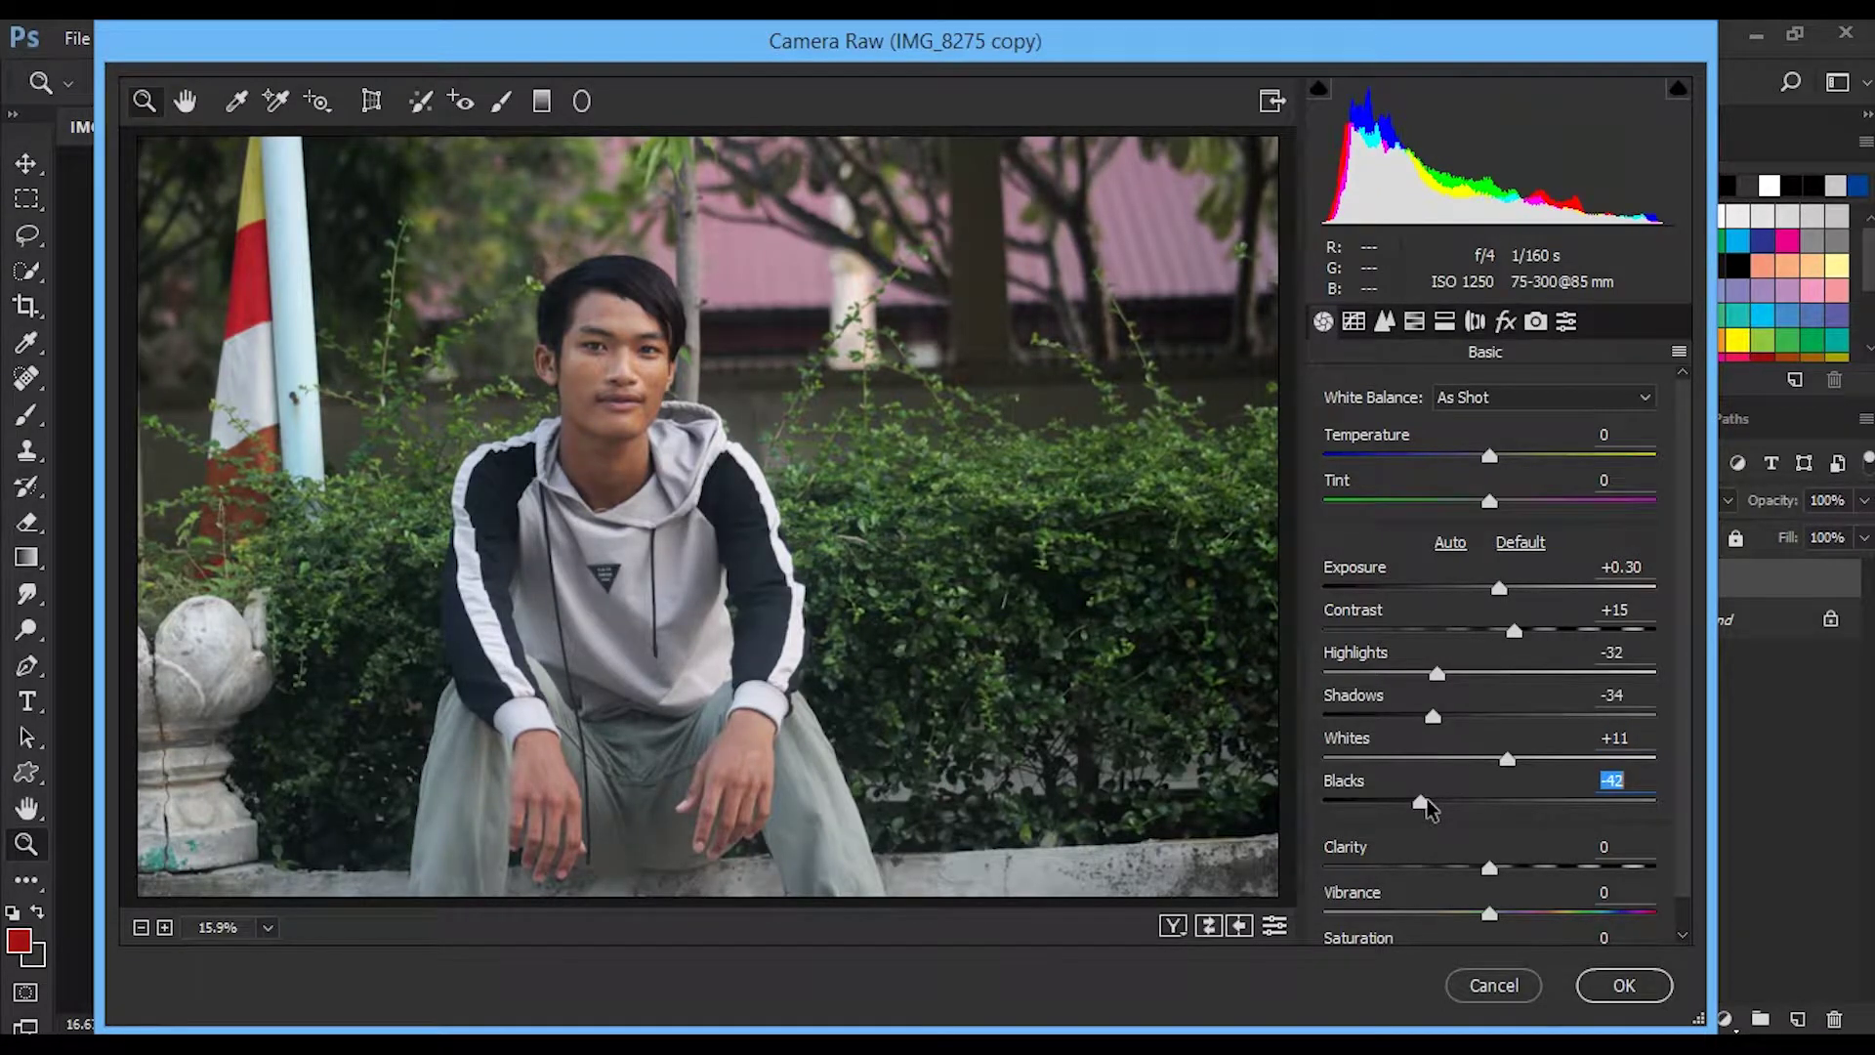
mouse_move(1492, 869)
mouse_down()
mouse_move(1527, 868)
mouse_move(1473, 915)
mouse_up()
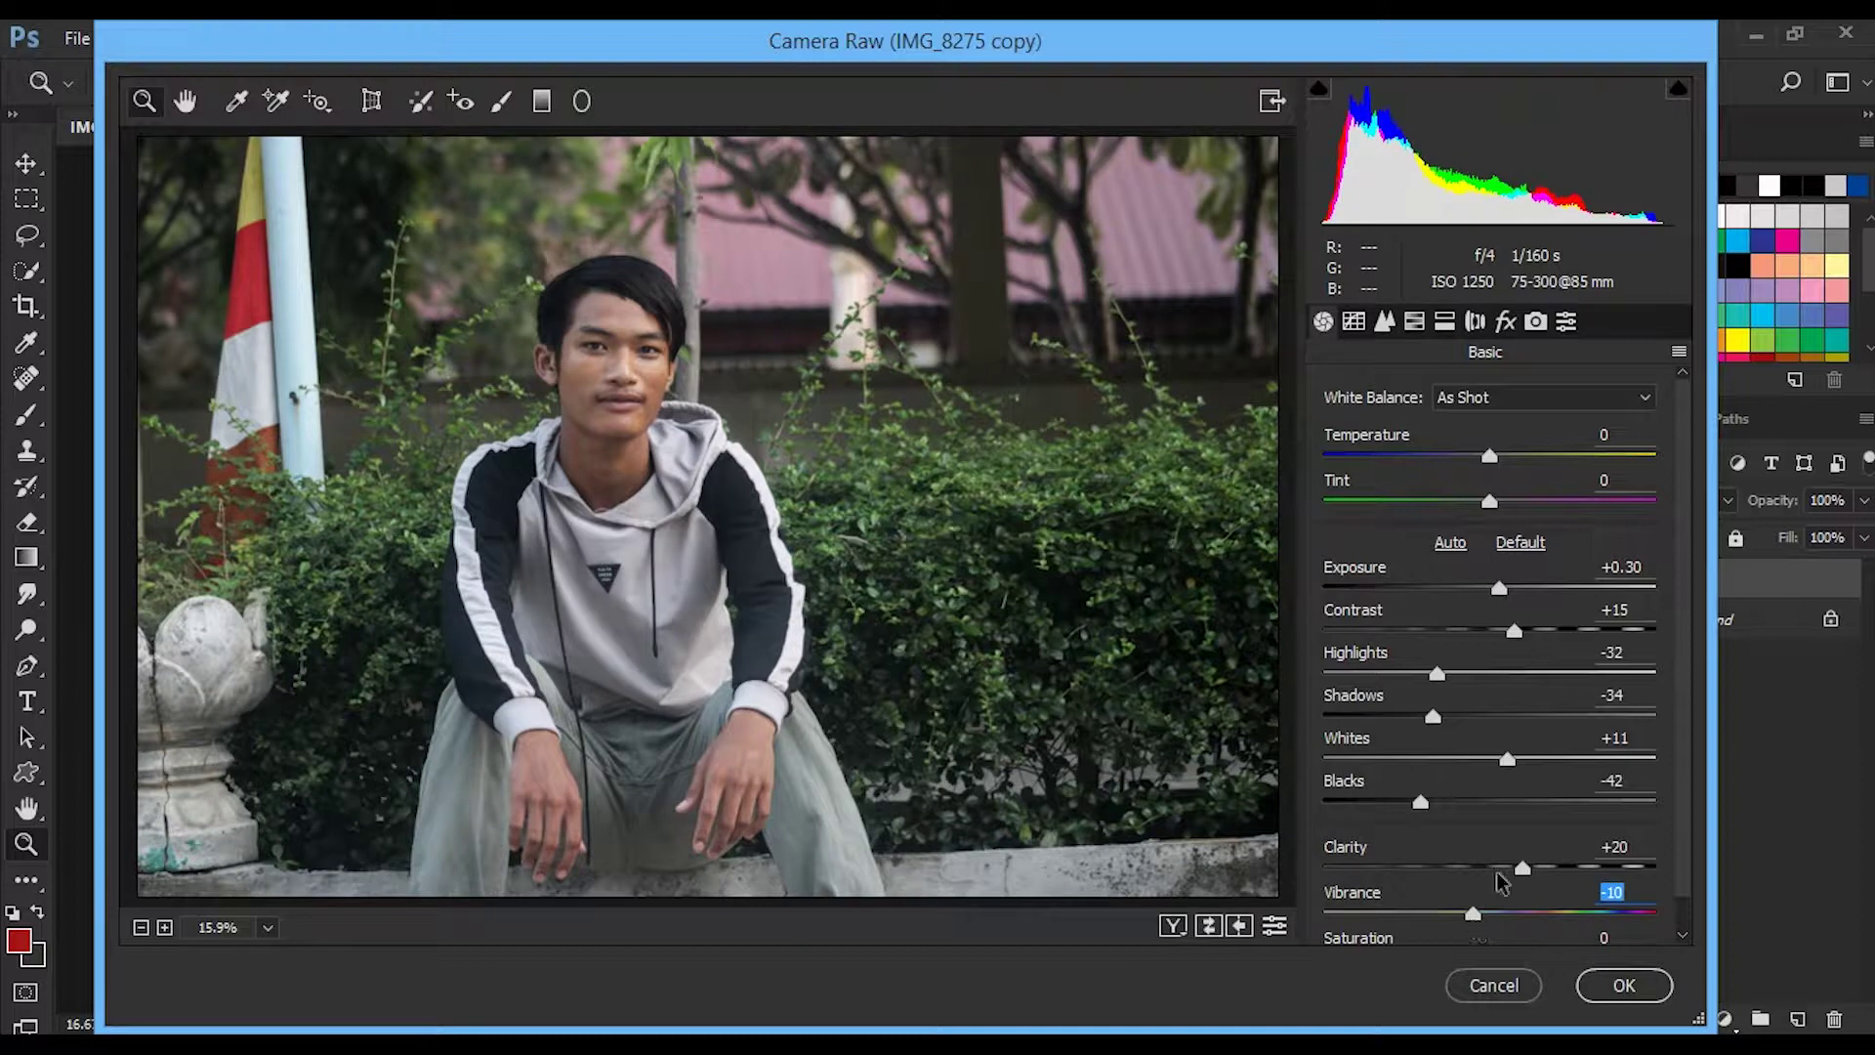
drag(1502, 589, 1504, 589)
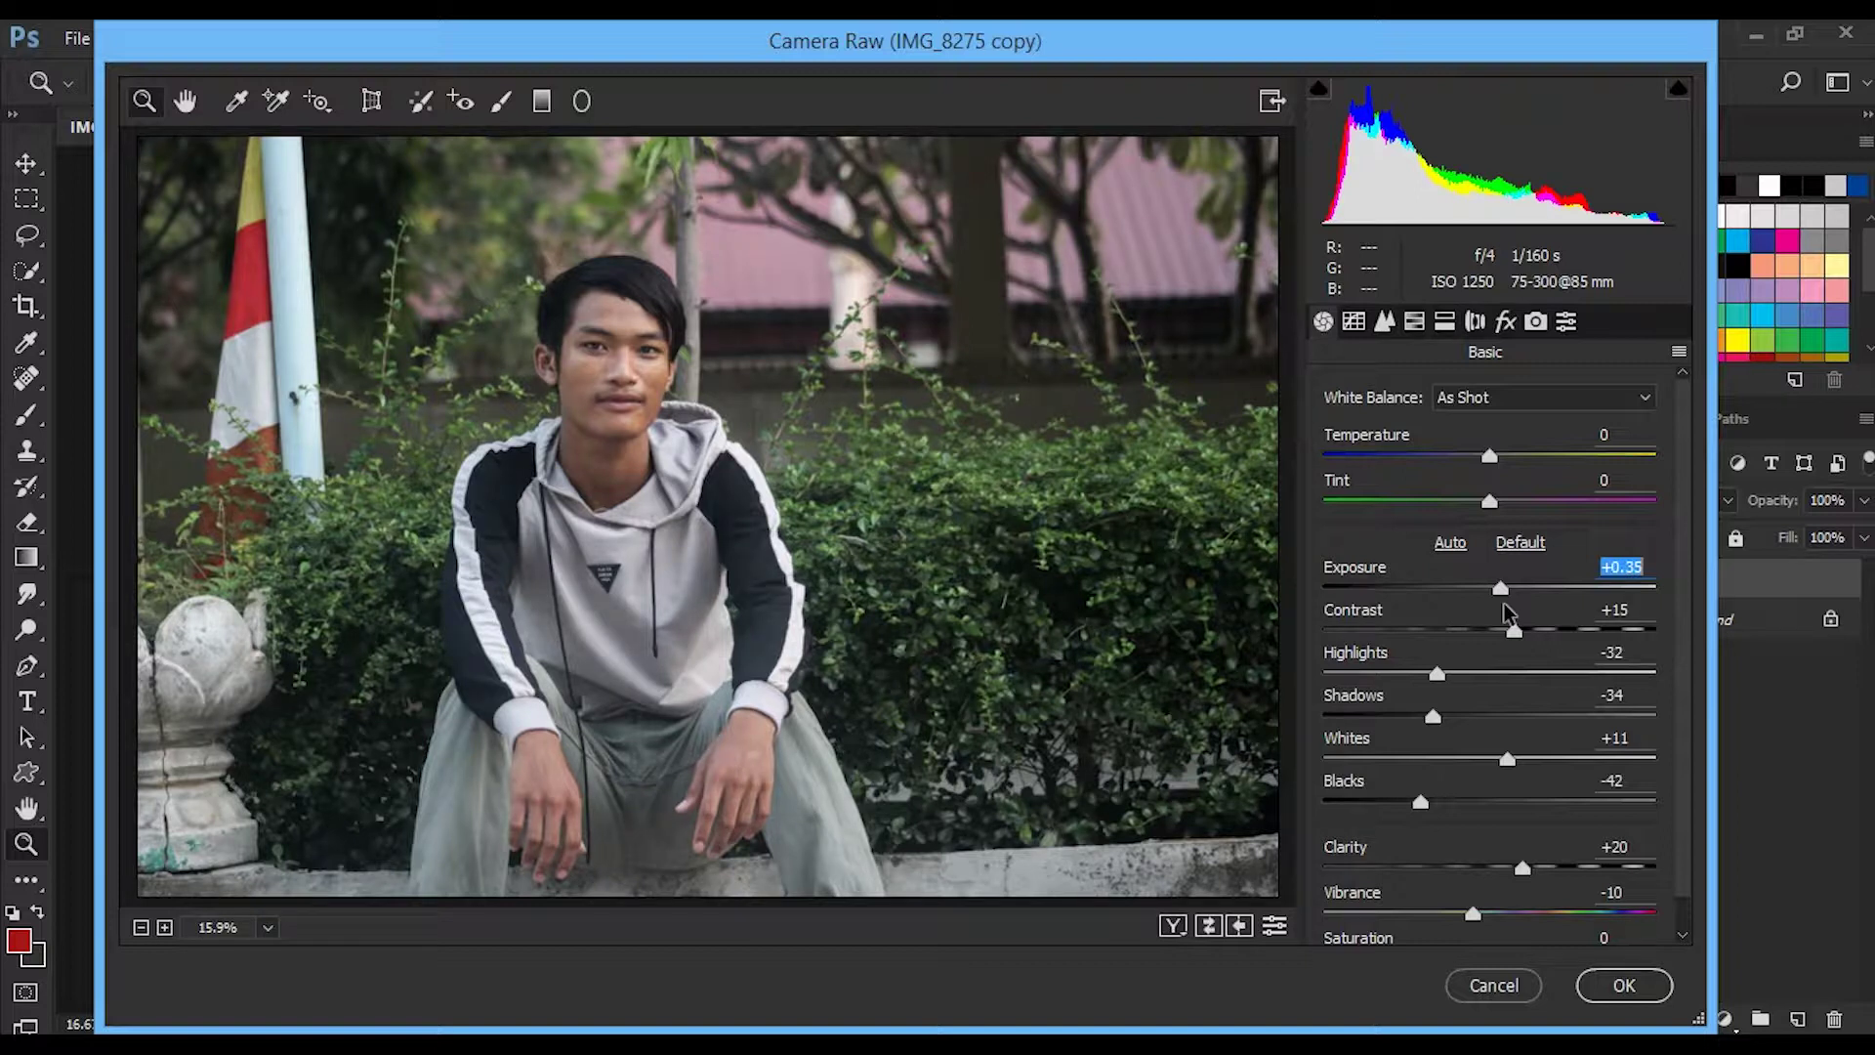
key(Down)
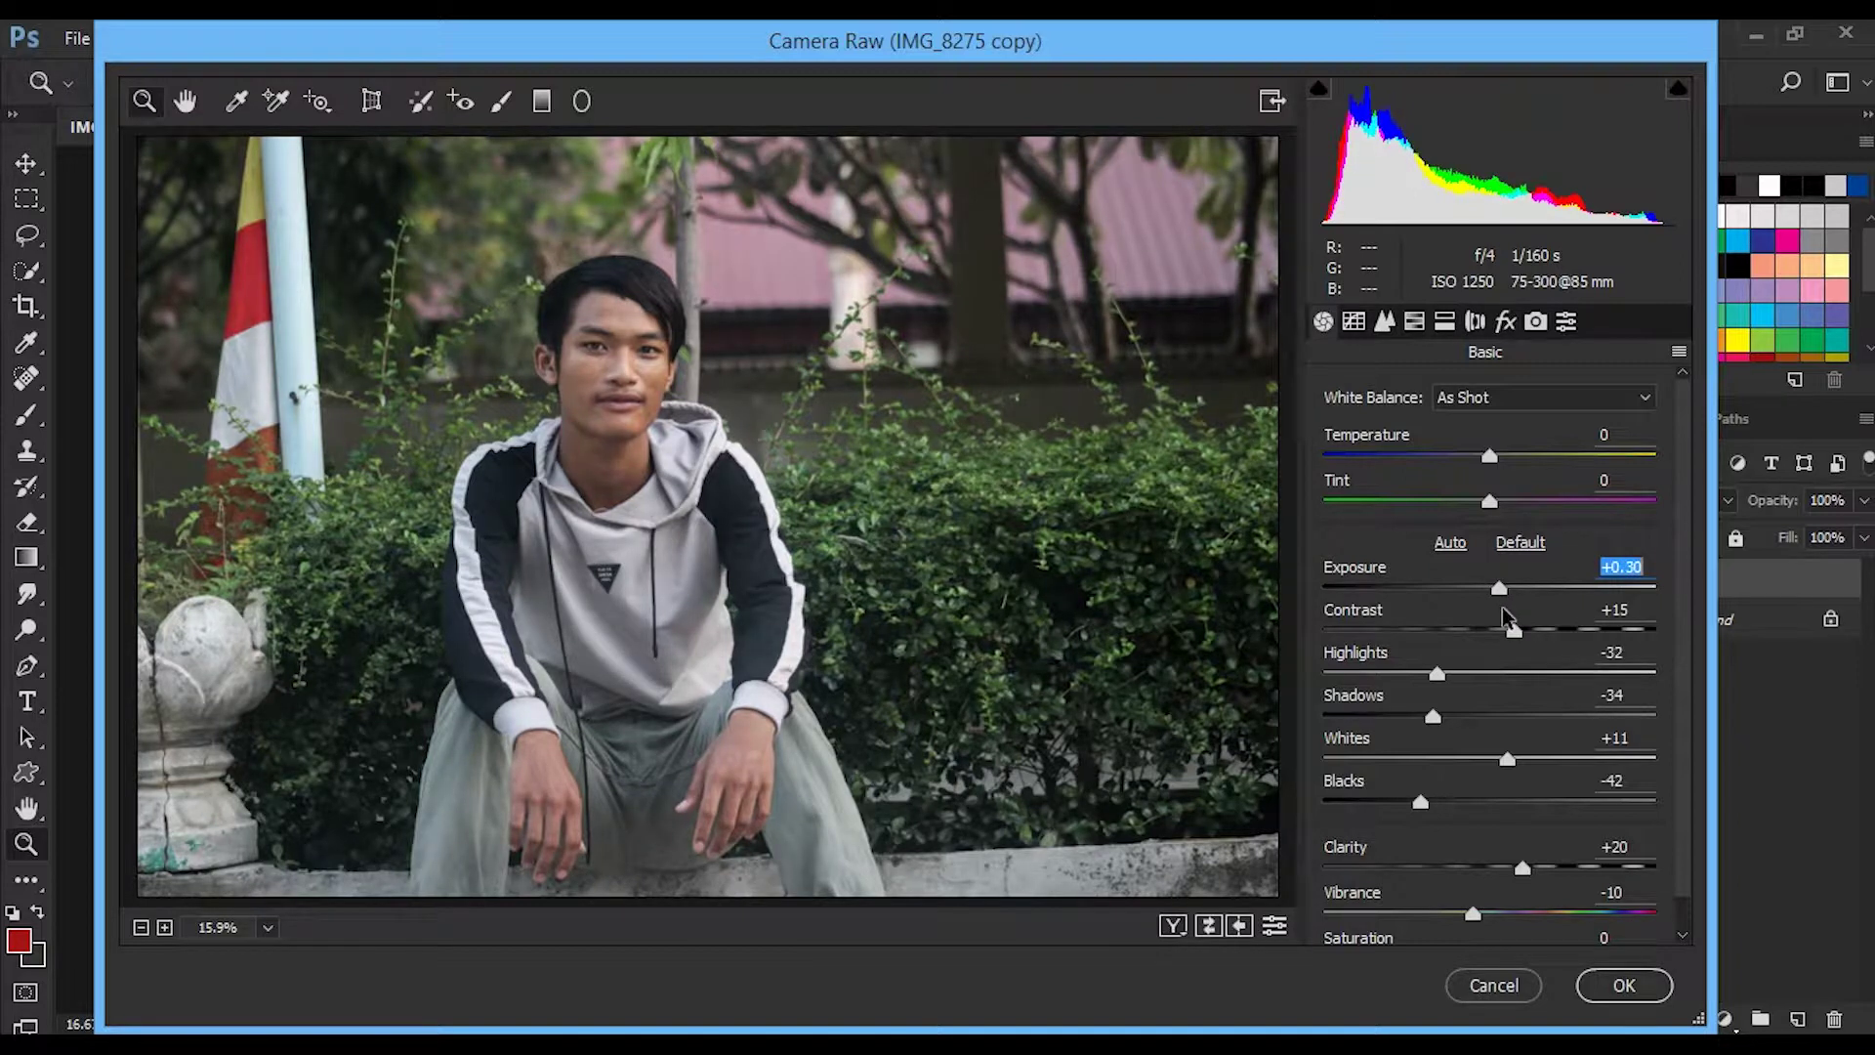
Step: Draw a radial filter ellipse around the young man with Exposure -1.00 and Contrast +8
click(581, 101)
mouse_move(694, 491)
mouse_down()
mouse_move(1085, 743)
mouse_move(1093, 789)
mouse_up()
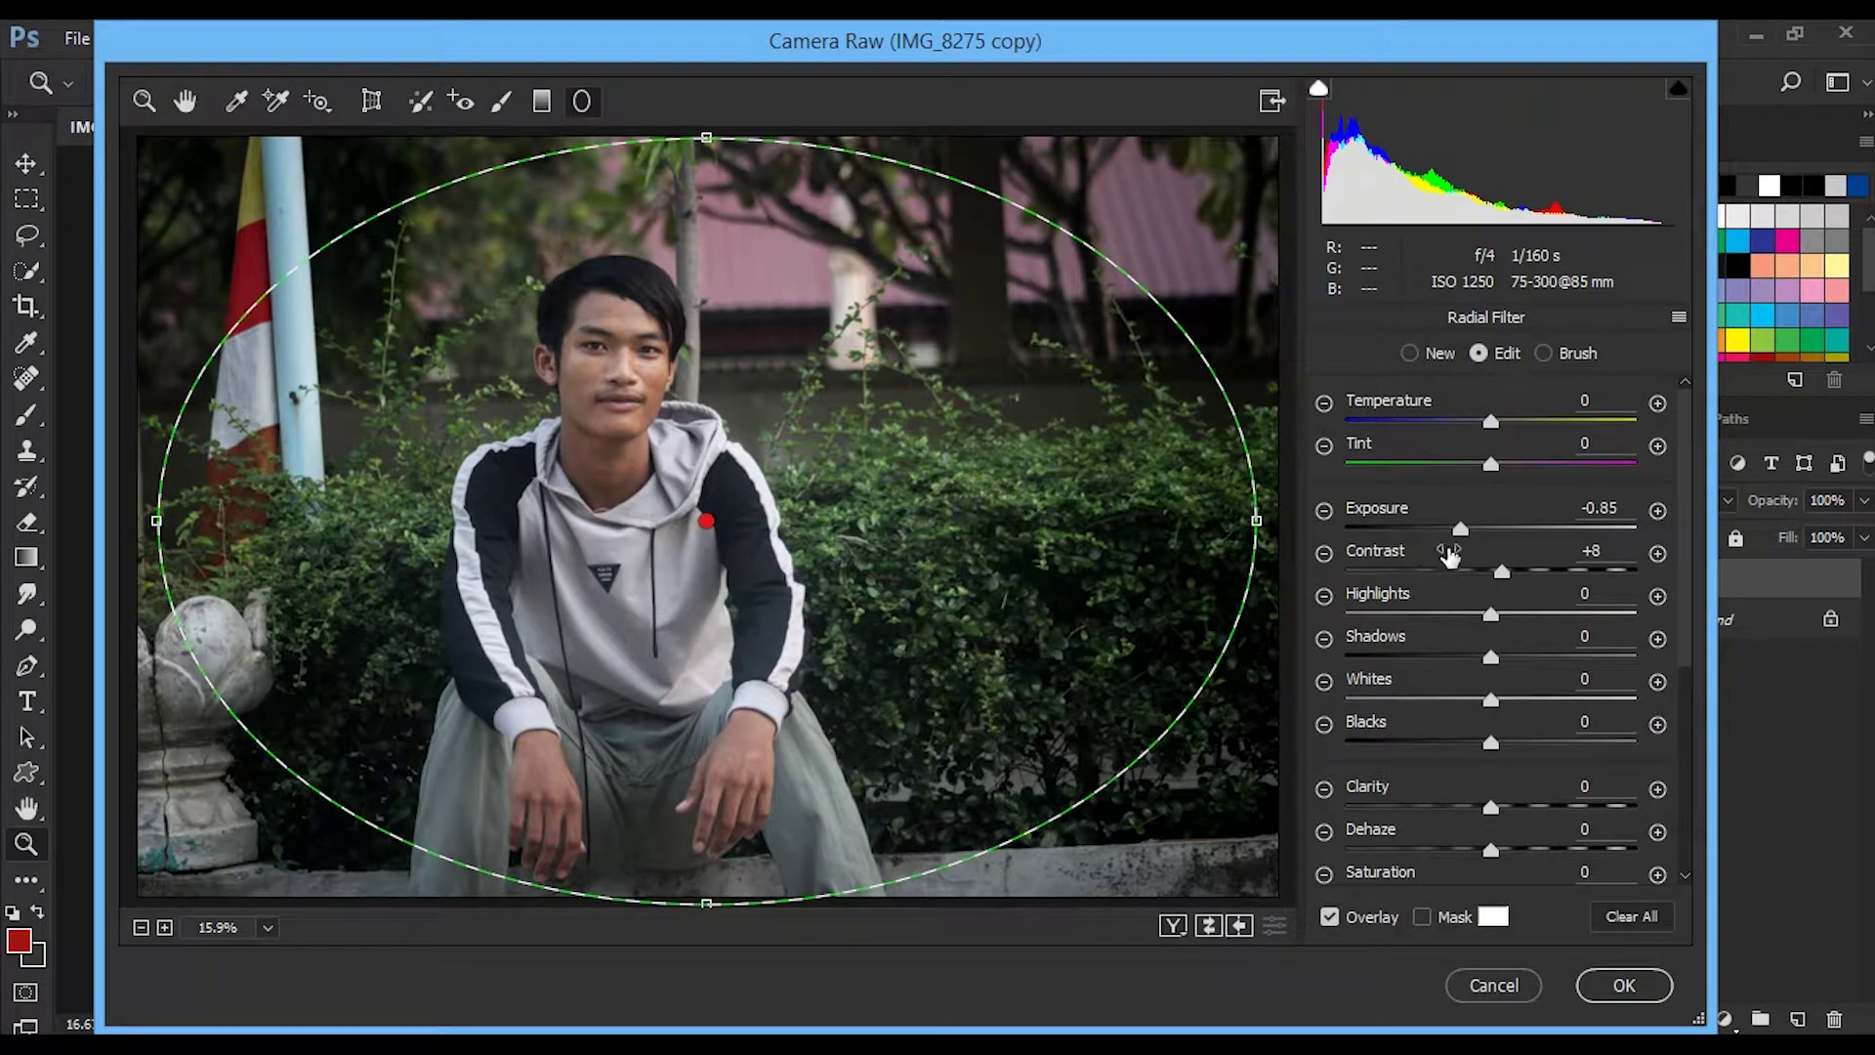
drag(1460, 532, 1455, 532)
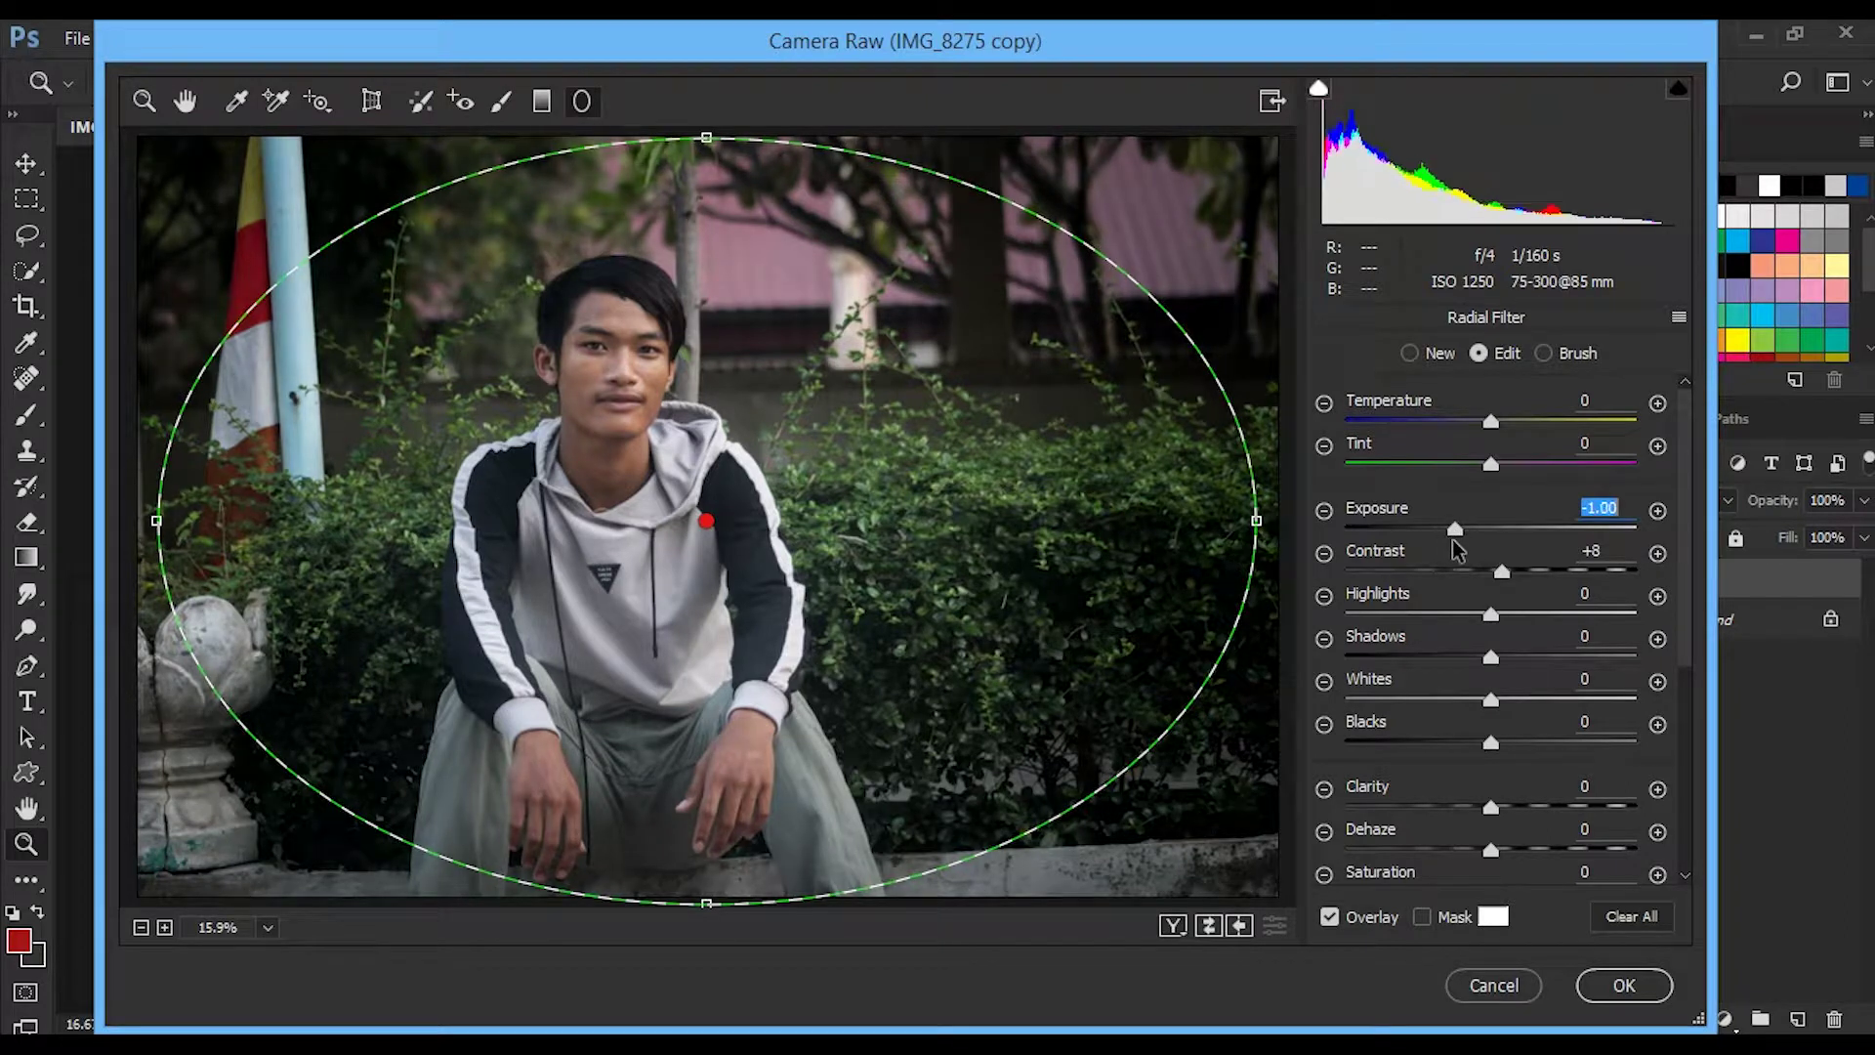
click(144, 101)
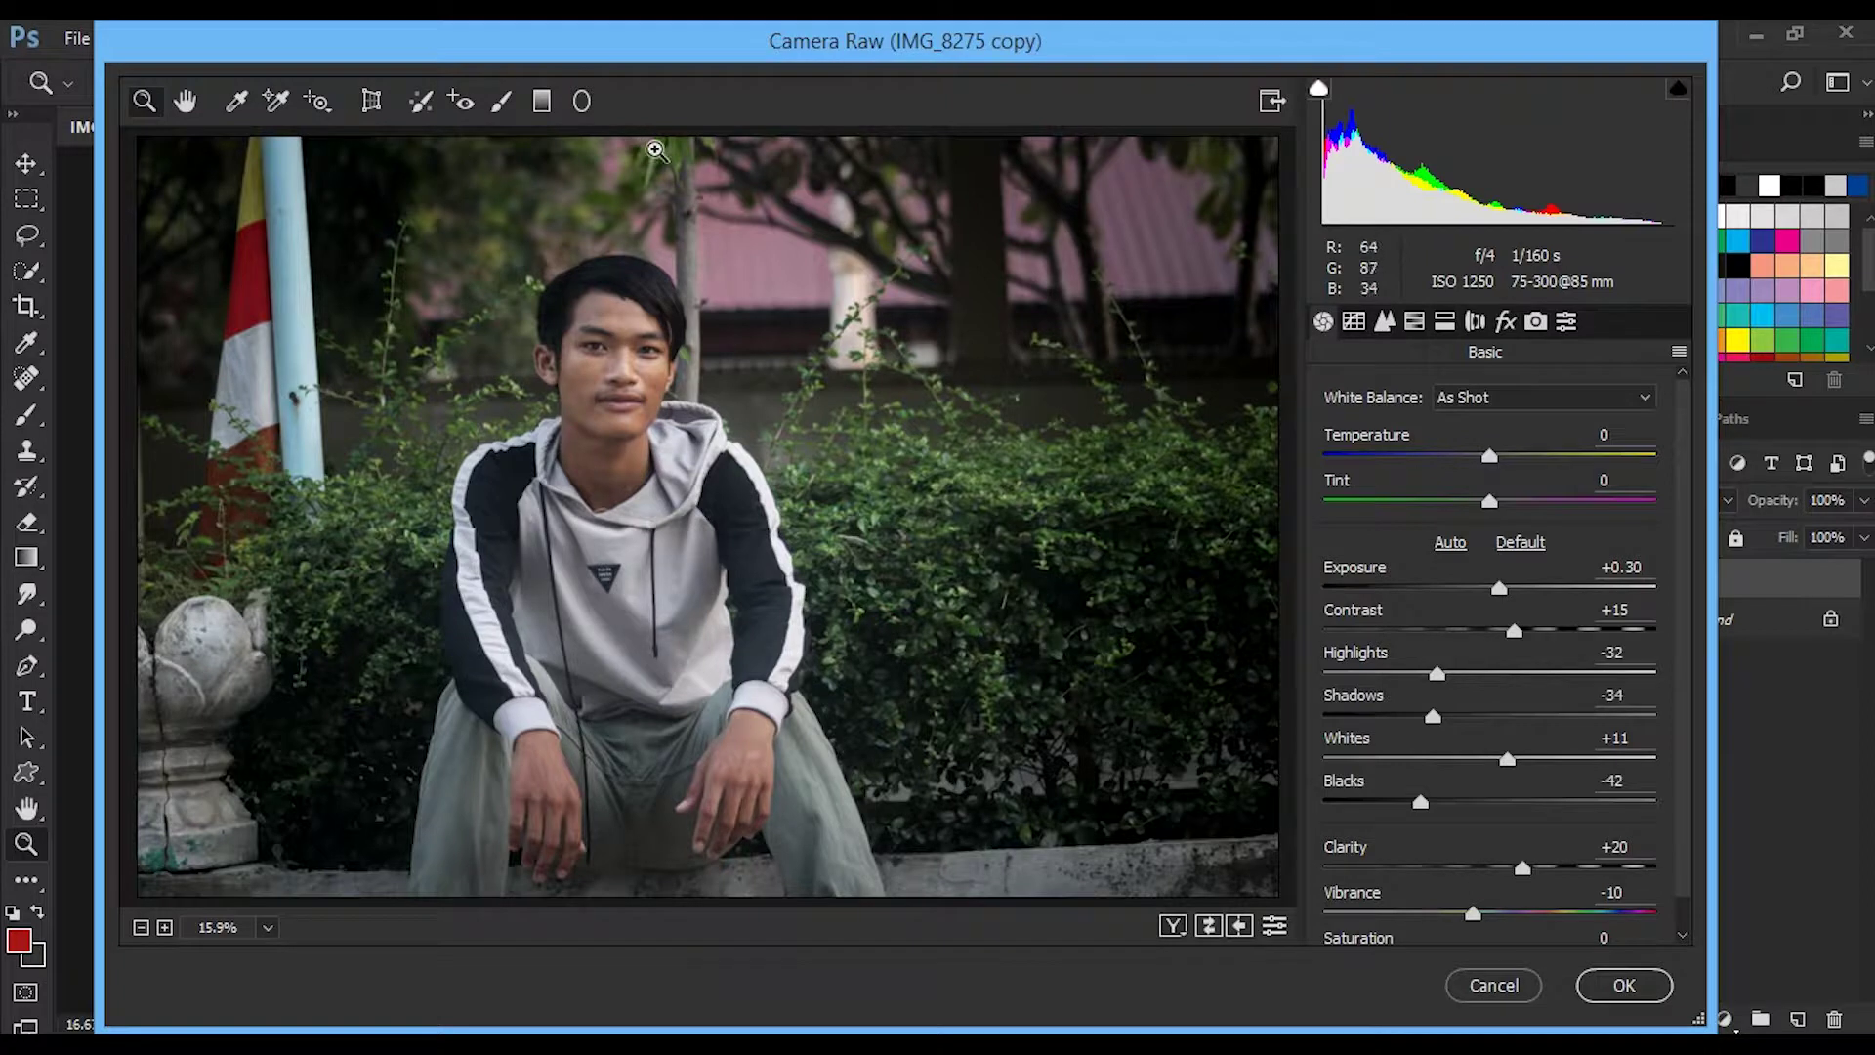
click(584, 102)
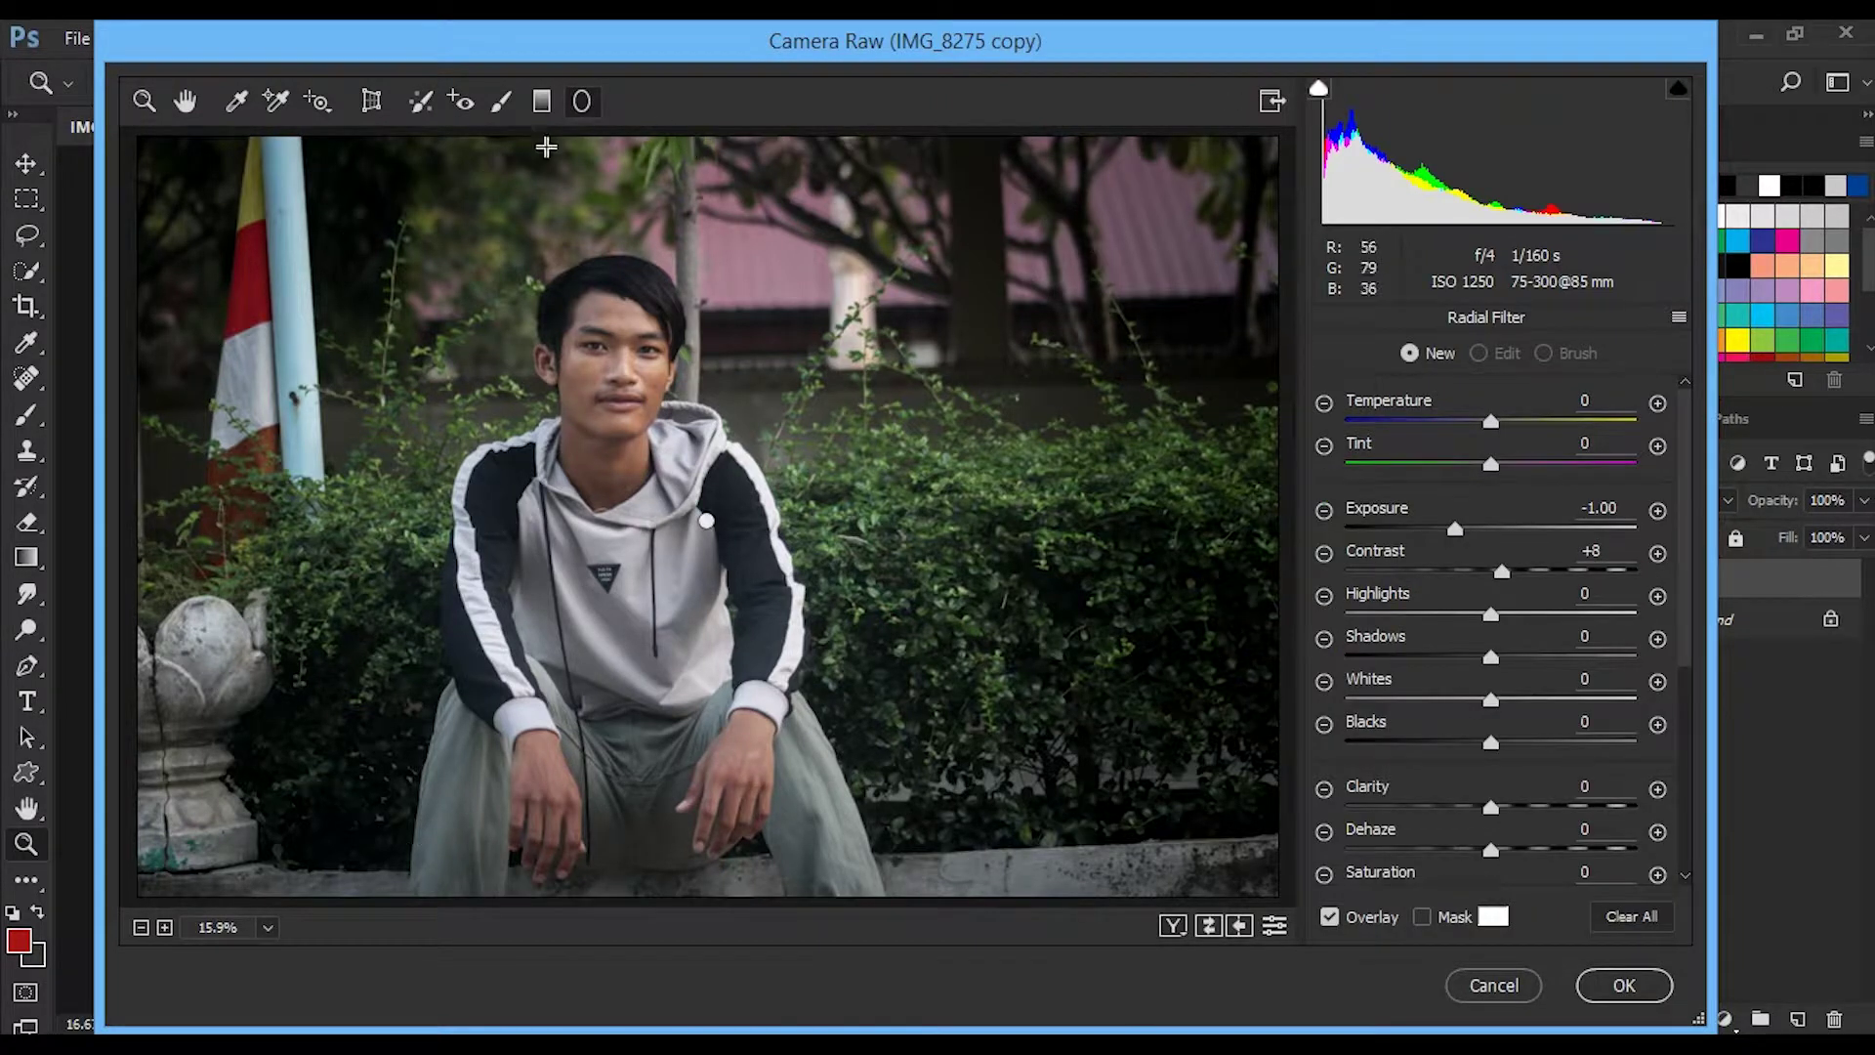
click(157, 108)
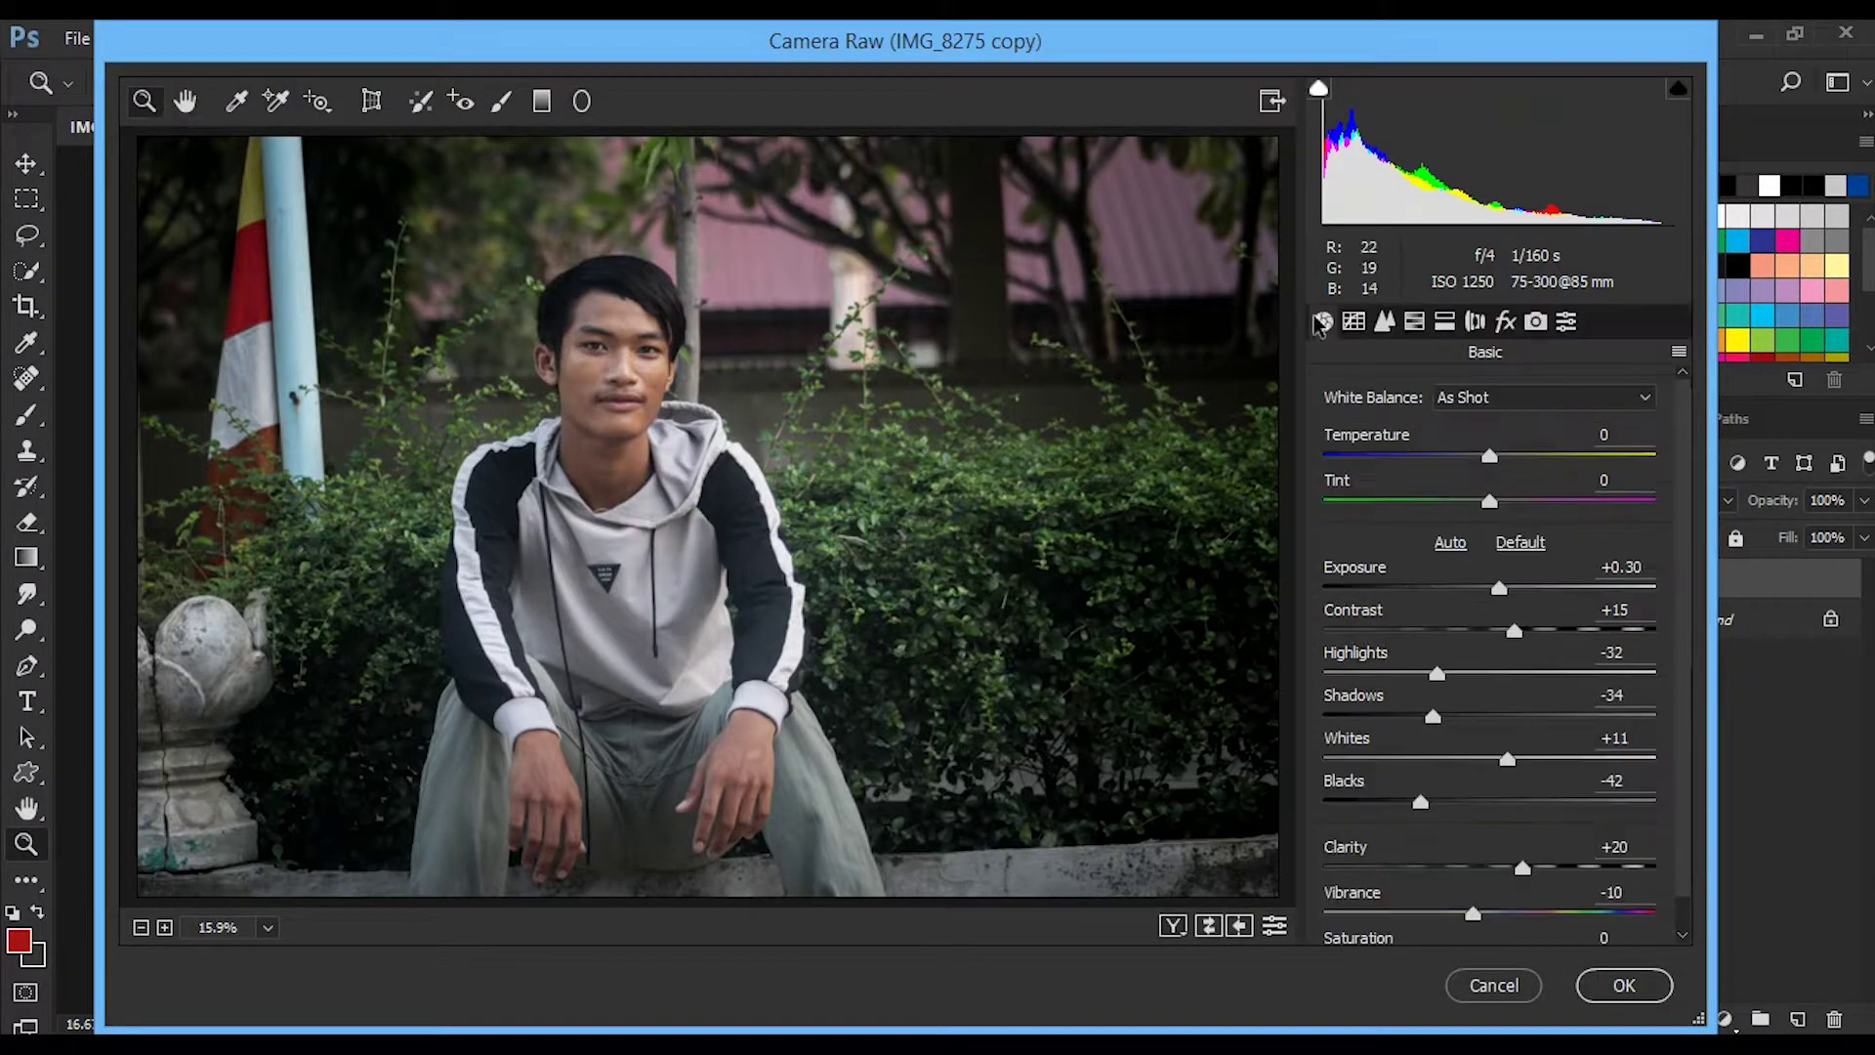
Step: In Camera Calibration, reset the blue and red primary hues to 0 and raise green hue
click(1533, 322)
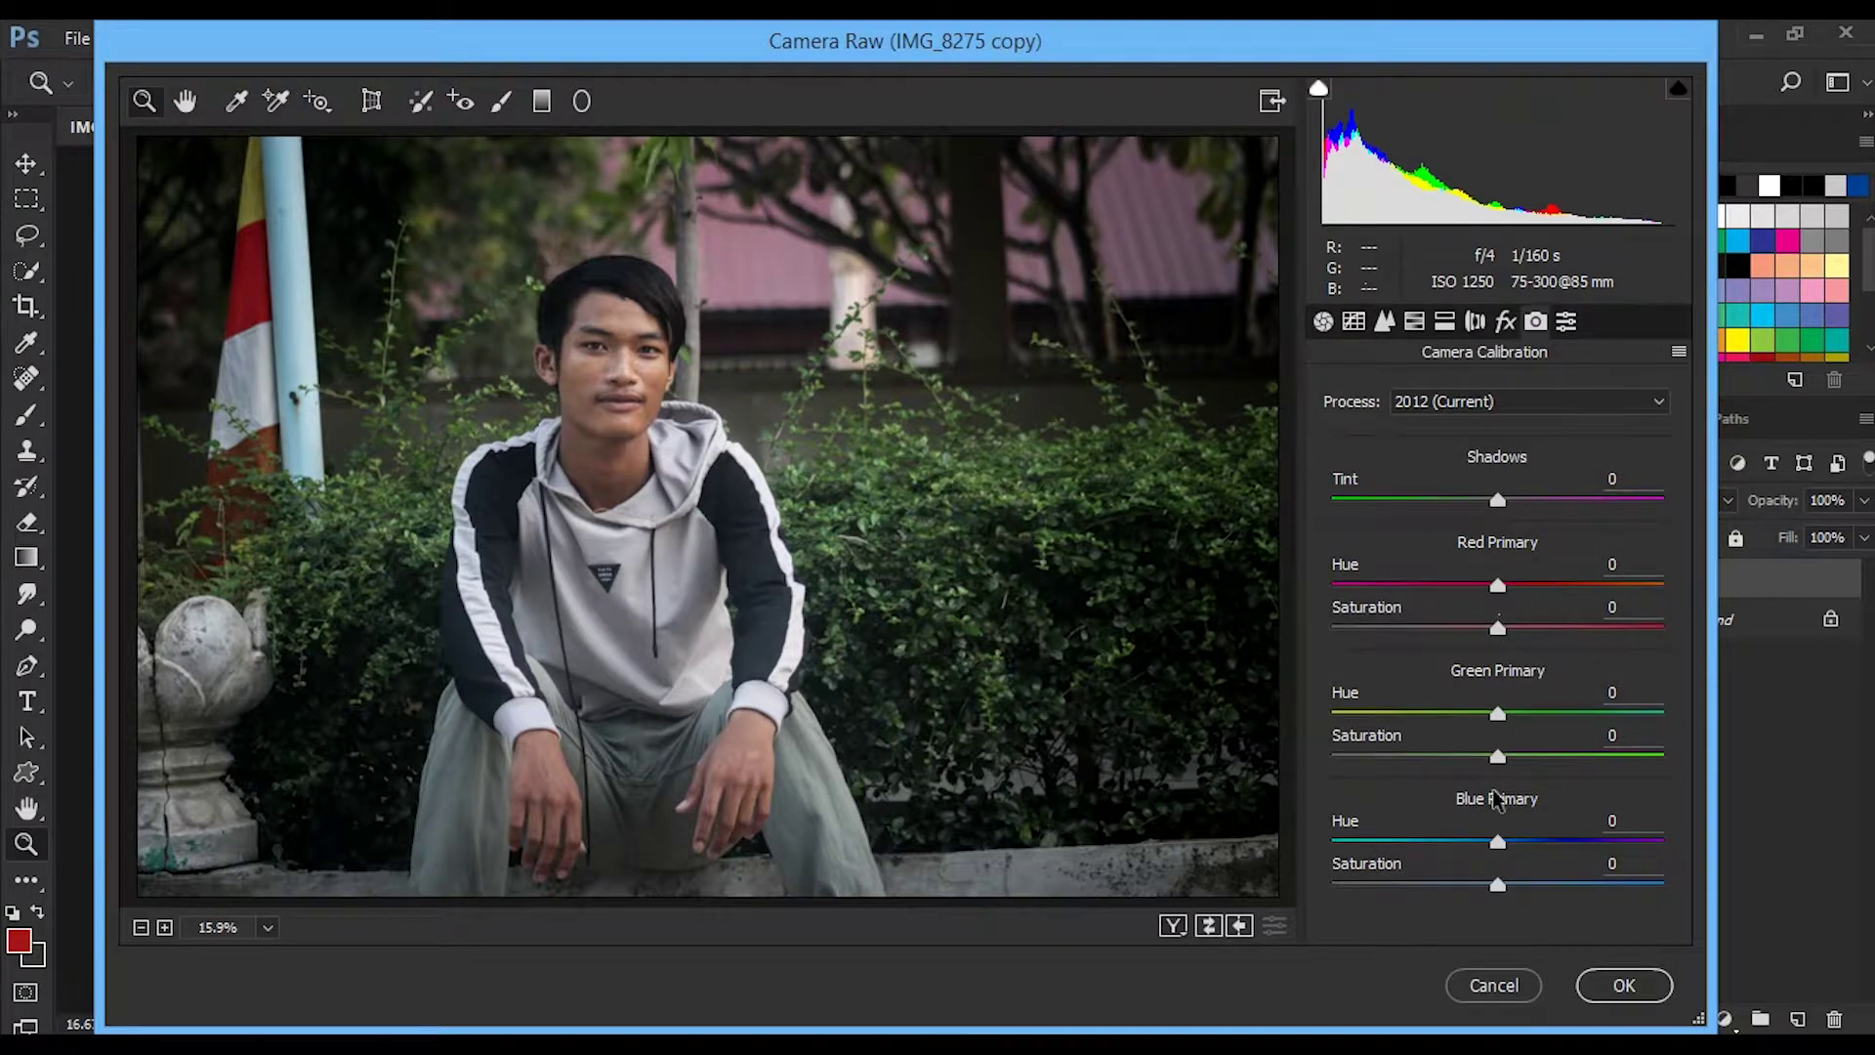
drag(1499, 853, 1474, 850)
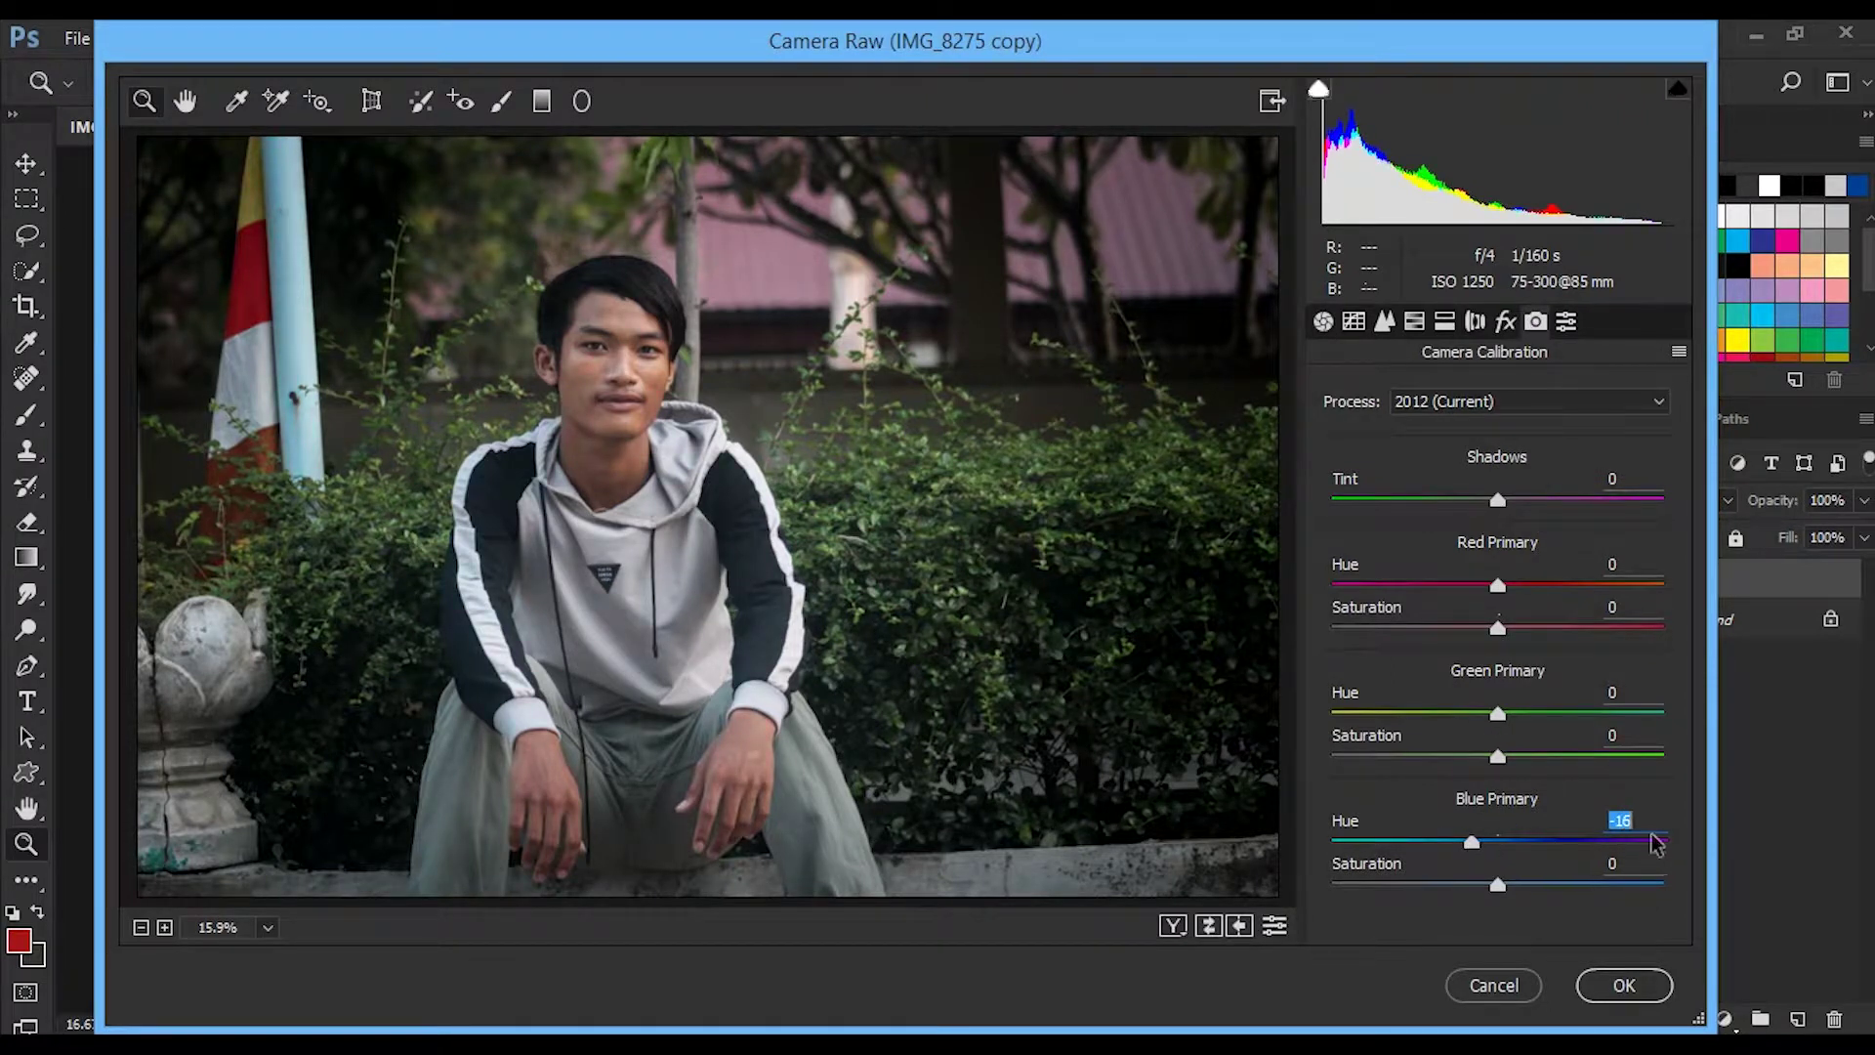
text(0)
key(Return)
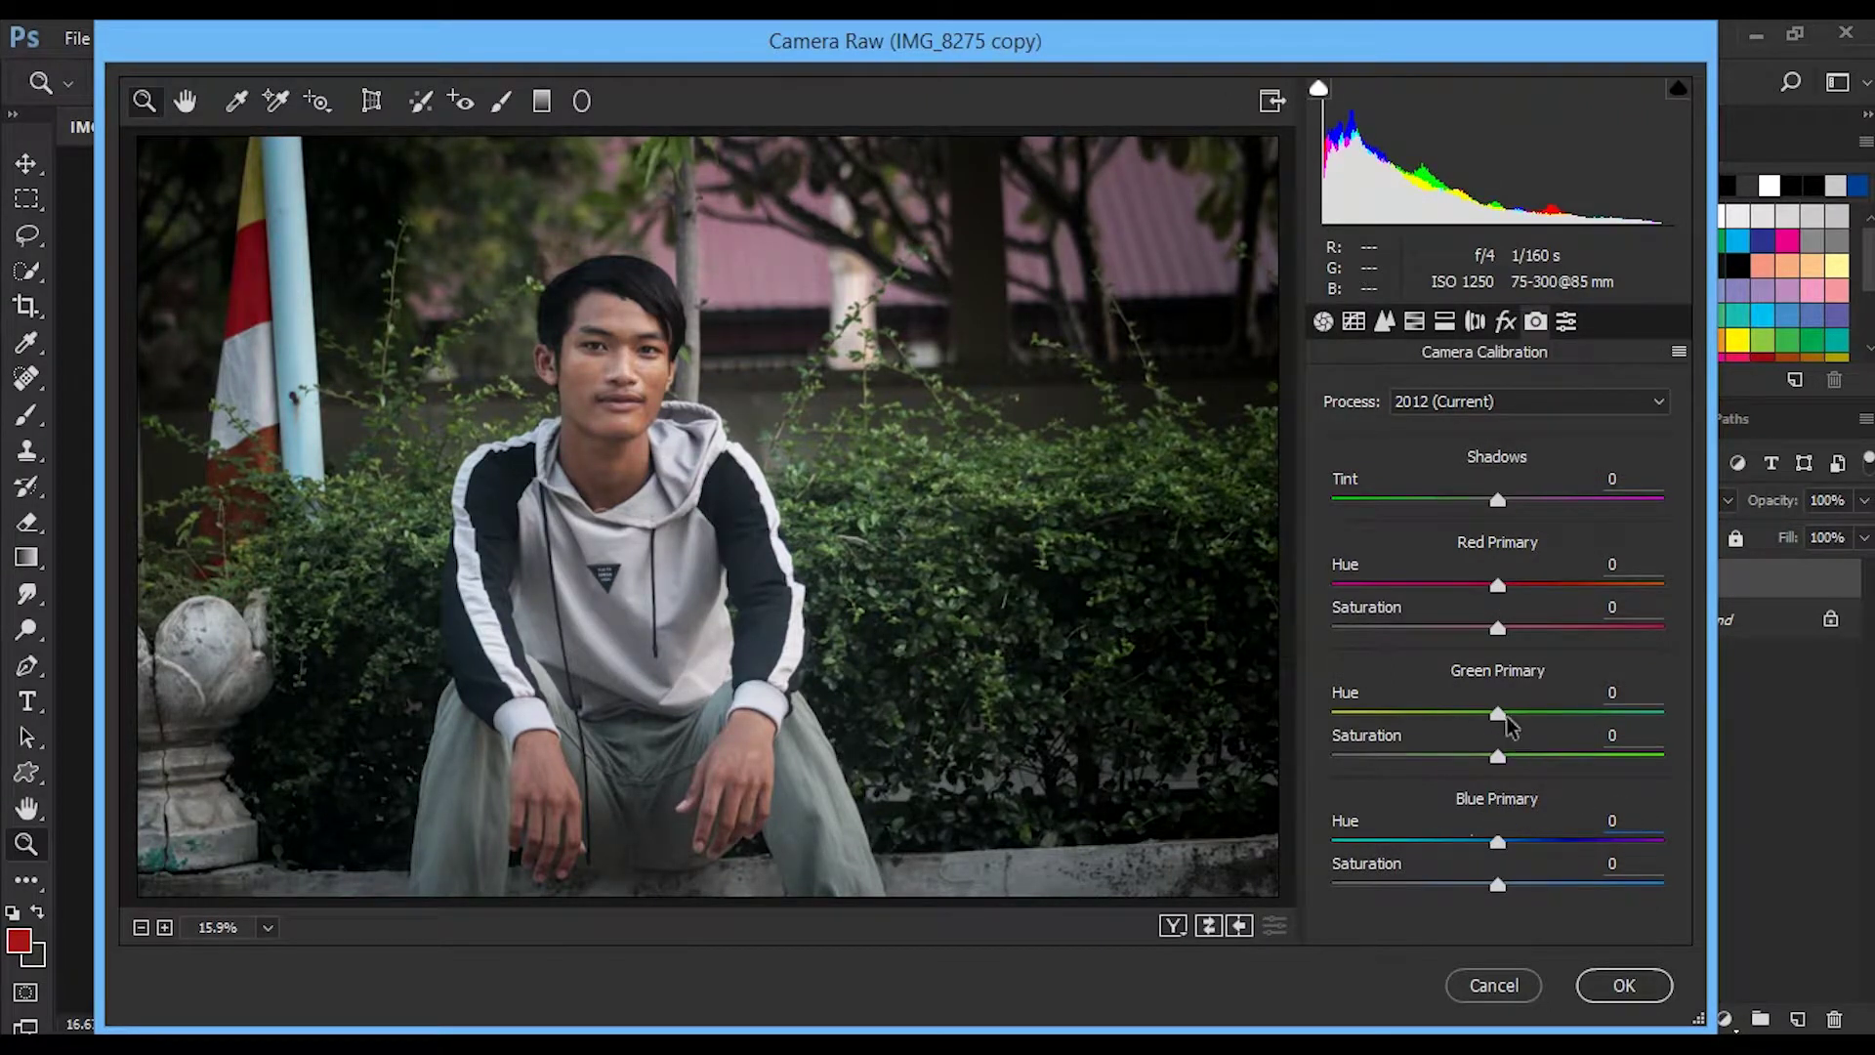
mouse_move(1500, 723)
mouse_down()
mouse_move(1611, 736)
mouse_move(1563, 745)
mouse_up()
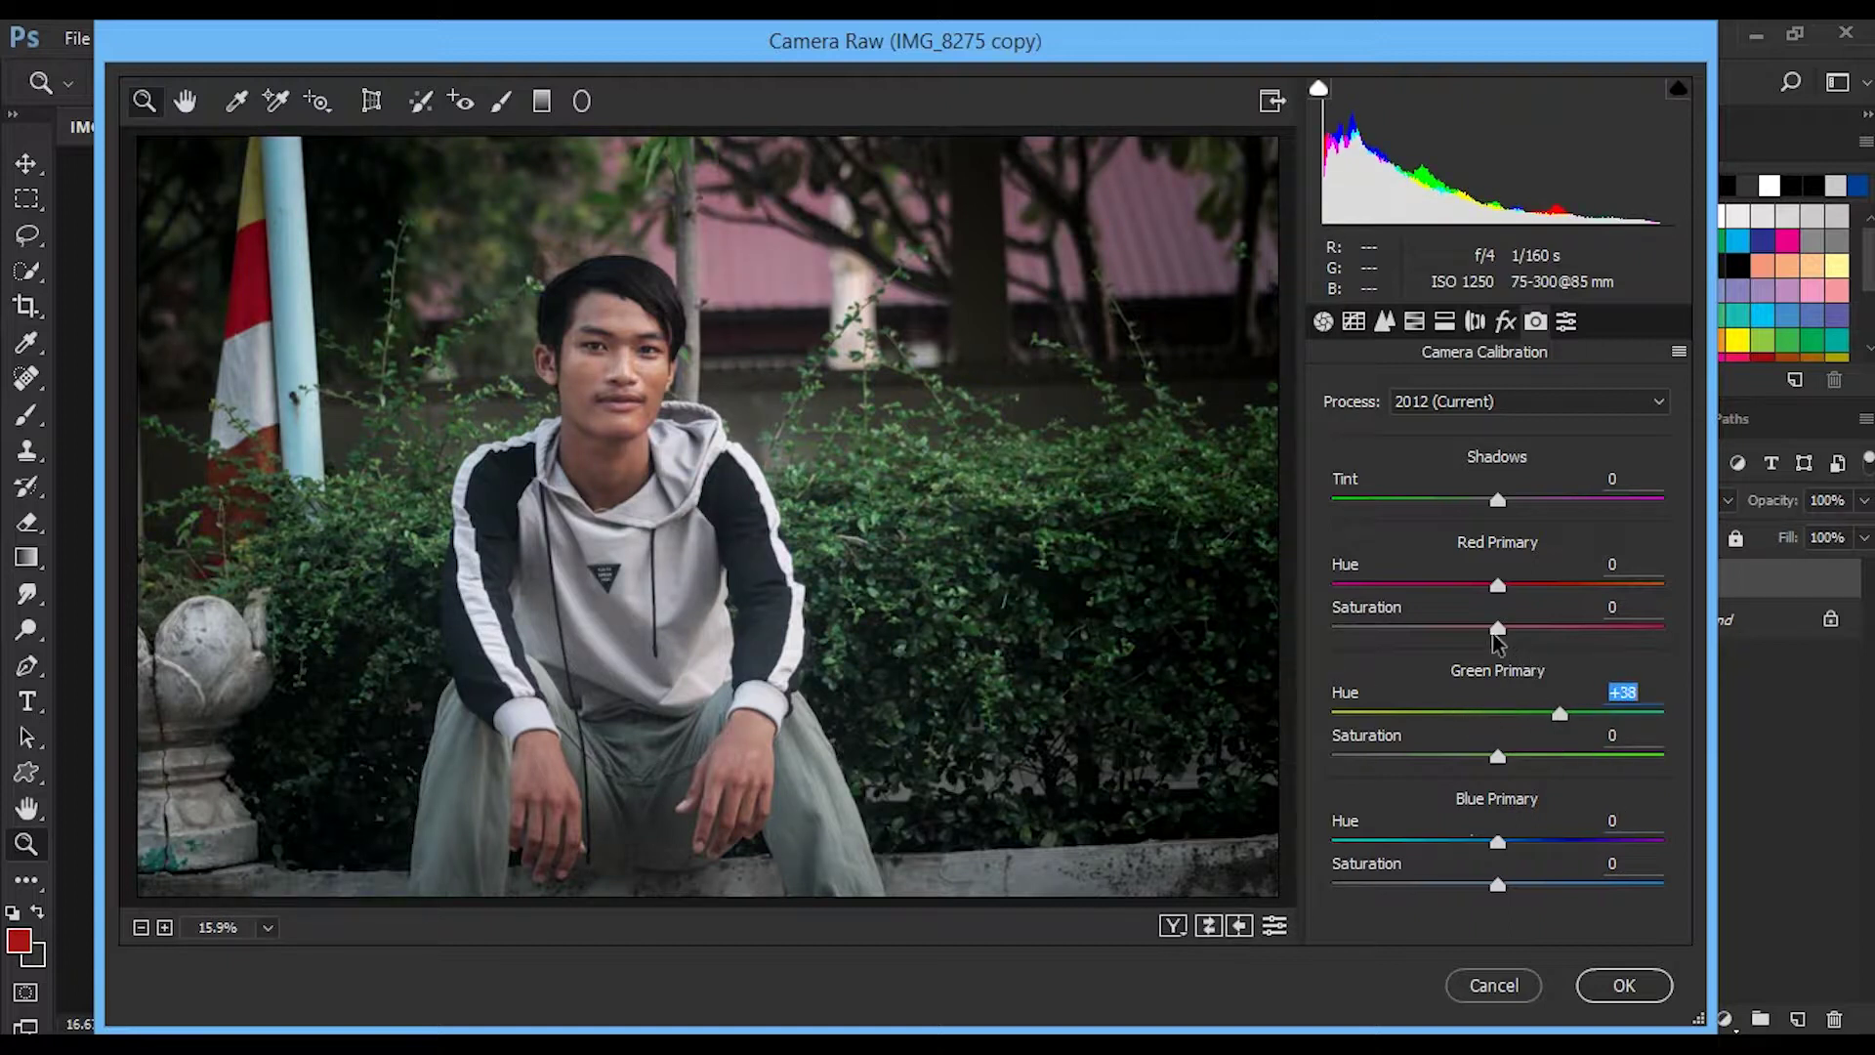
mouse_move(1497, 586)
mouse_down()
mouse_move(1442, 588)
mouse_move(1505, 607)
mouse_up()
text(0)
Step: Set Shadows Tint +11, Green Primary Hue +59 and Blue Primary Saturation -45
drag(1498, 503, 1516, 503)
drag(1563, 714, 1596, 714)
drag(1498, 886, 1407, 886)
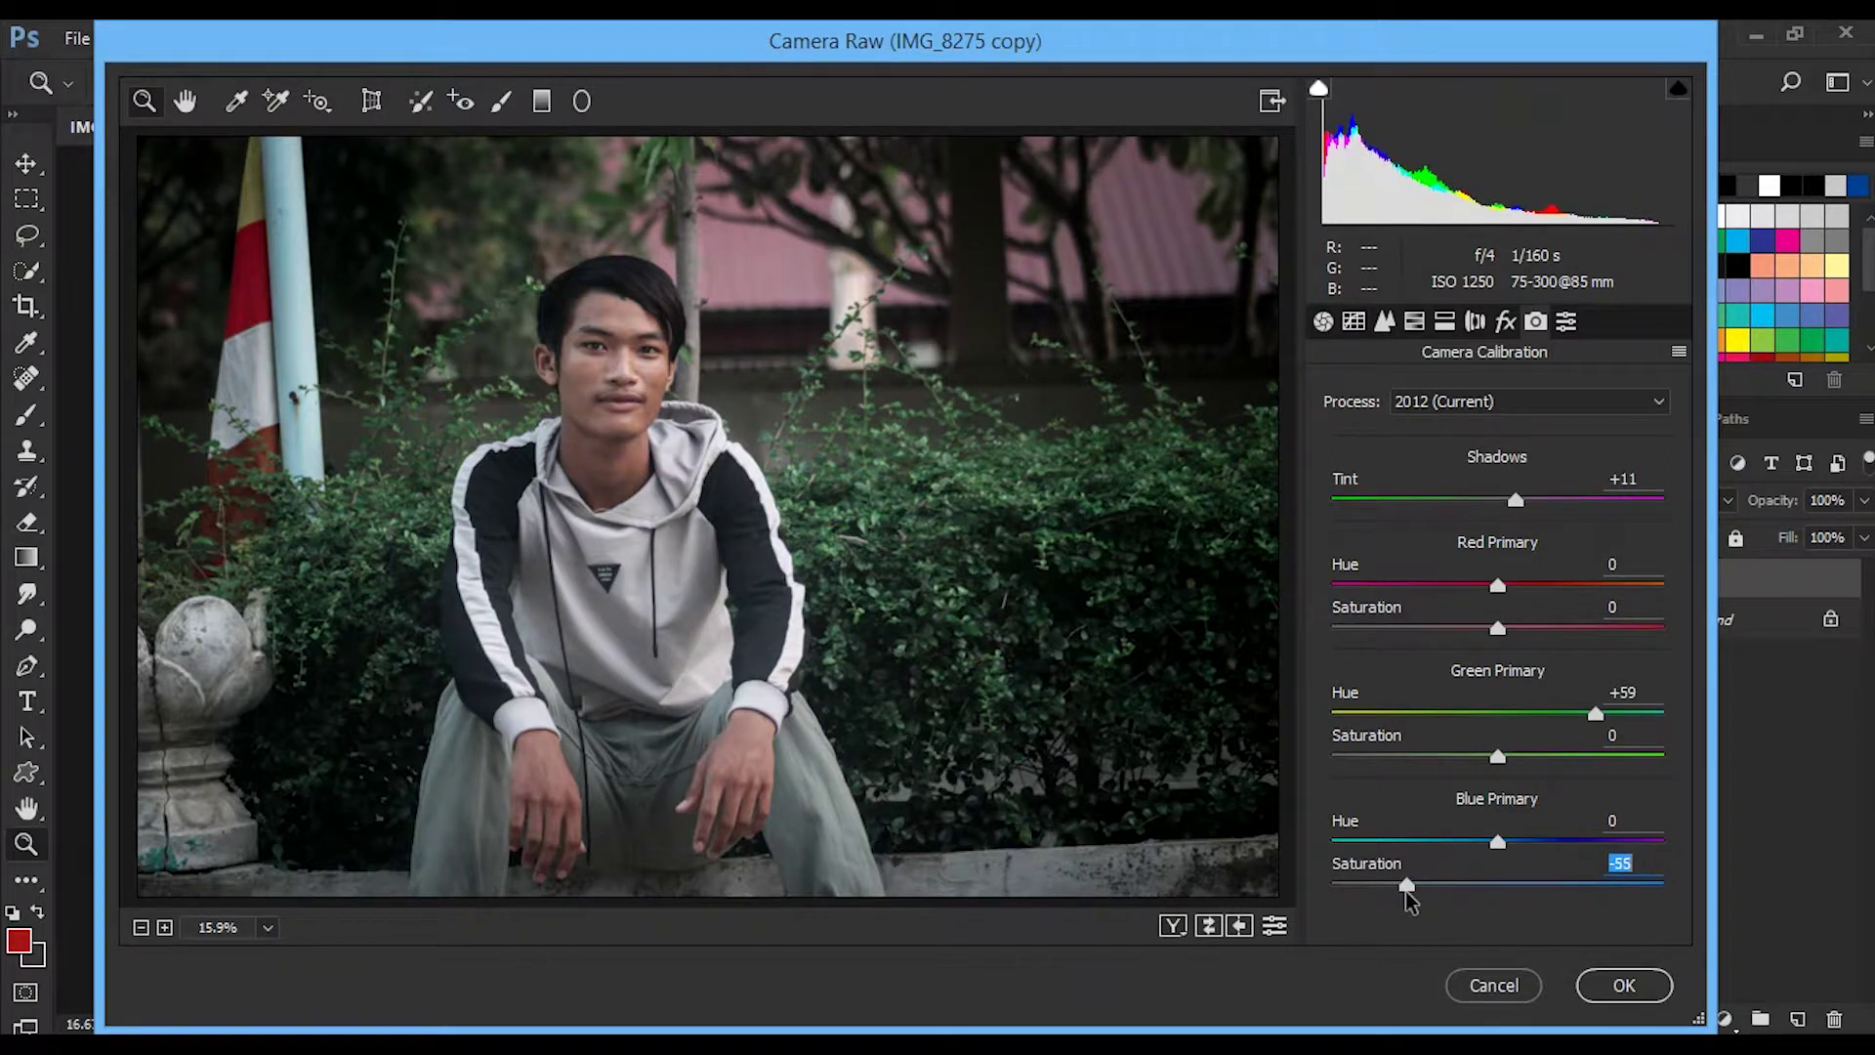
drag(1406, 886, 1484, 842)
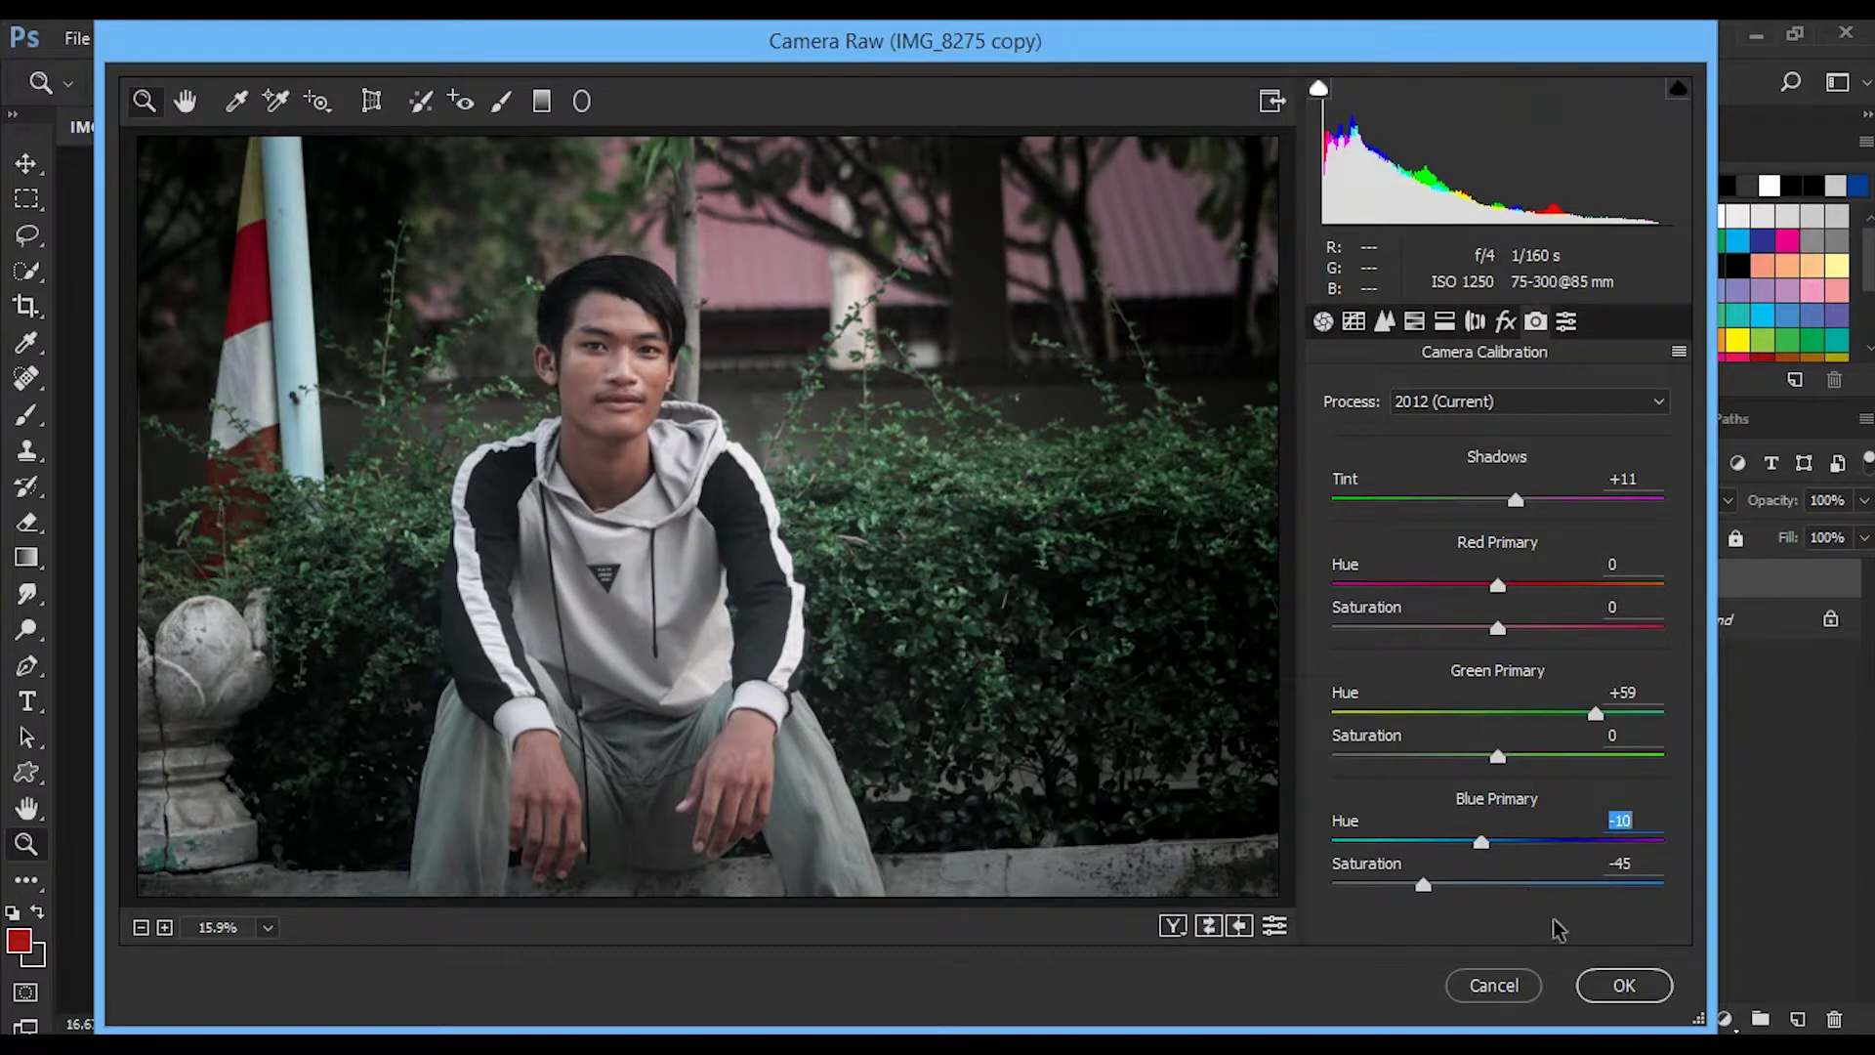
Step: Apply the Camera Raw grade to Layer 1 and toggle its visibility to compare
click(1625, 986)
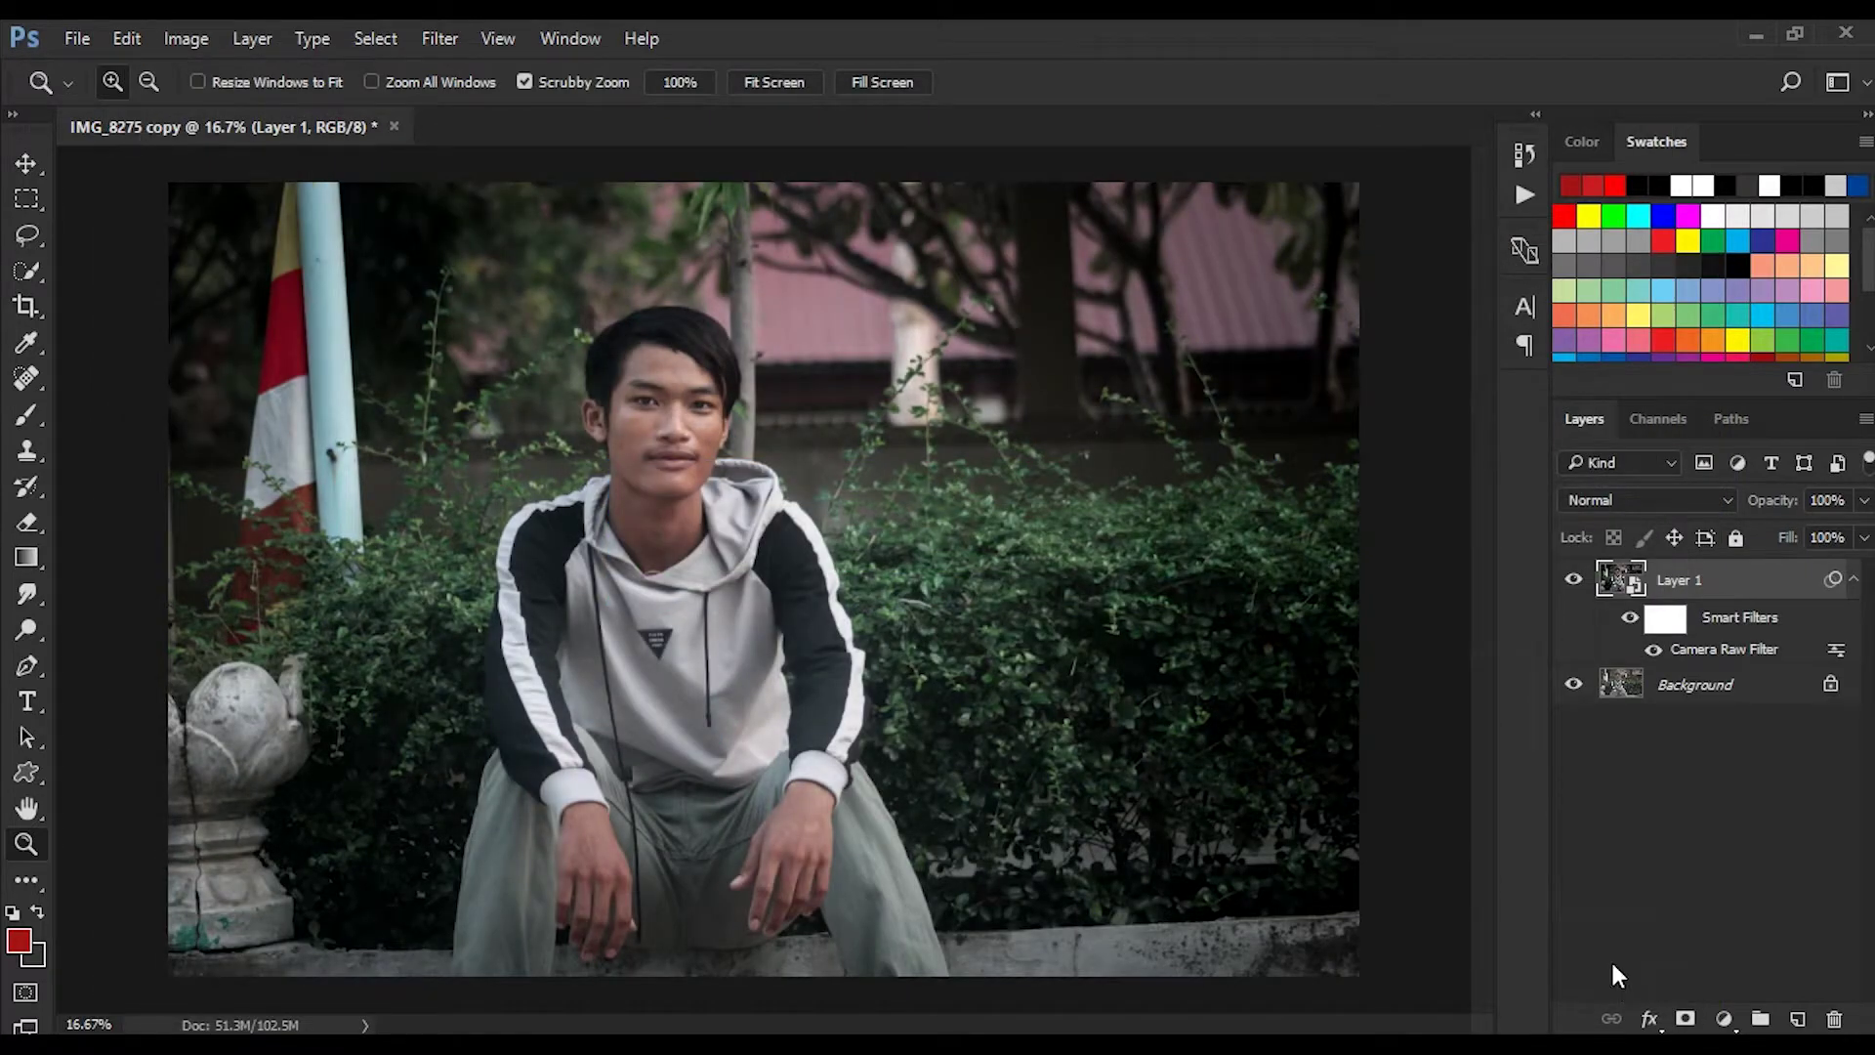
click(1574, 580)
click(1573, 581)
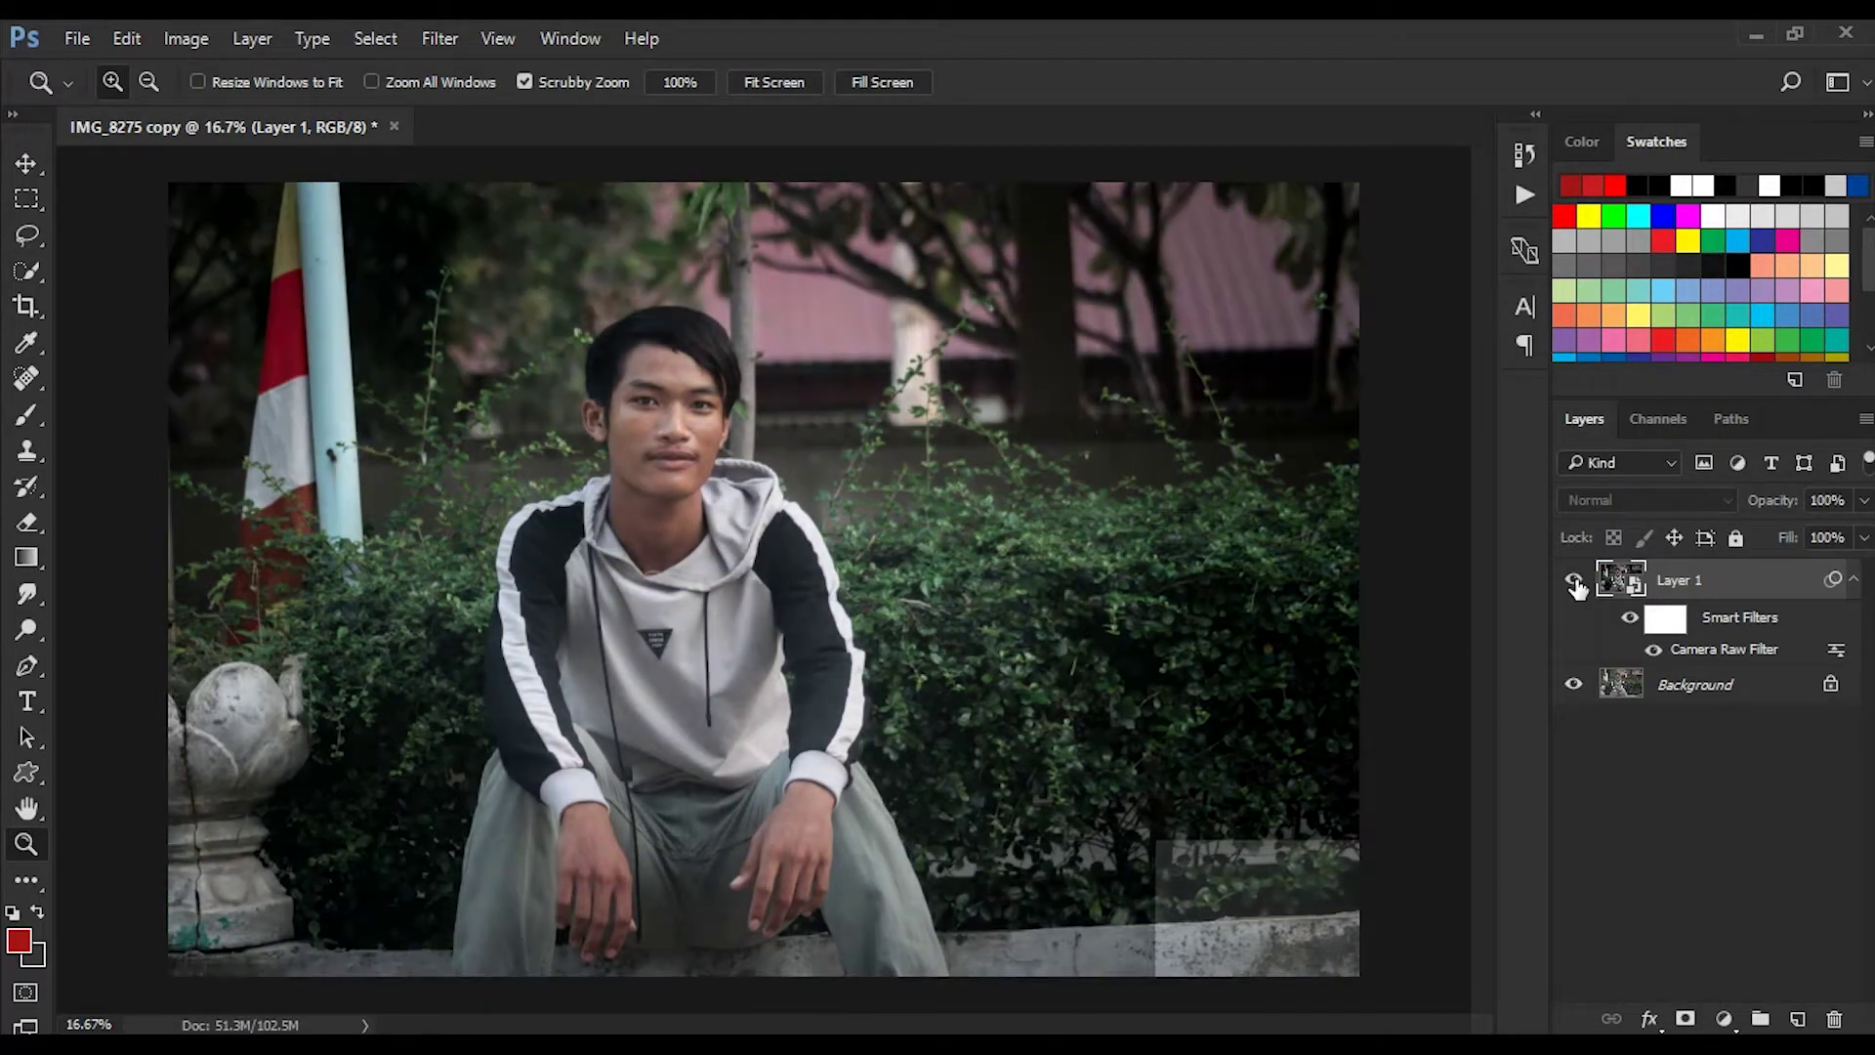
Step: Add a Selective Color layer with Blacks set to Cyan +23, Yellow +1, Black +9
click(1724, 1019)
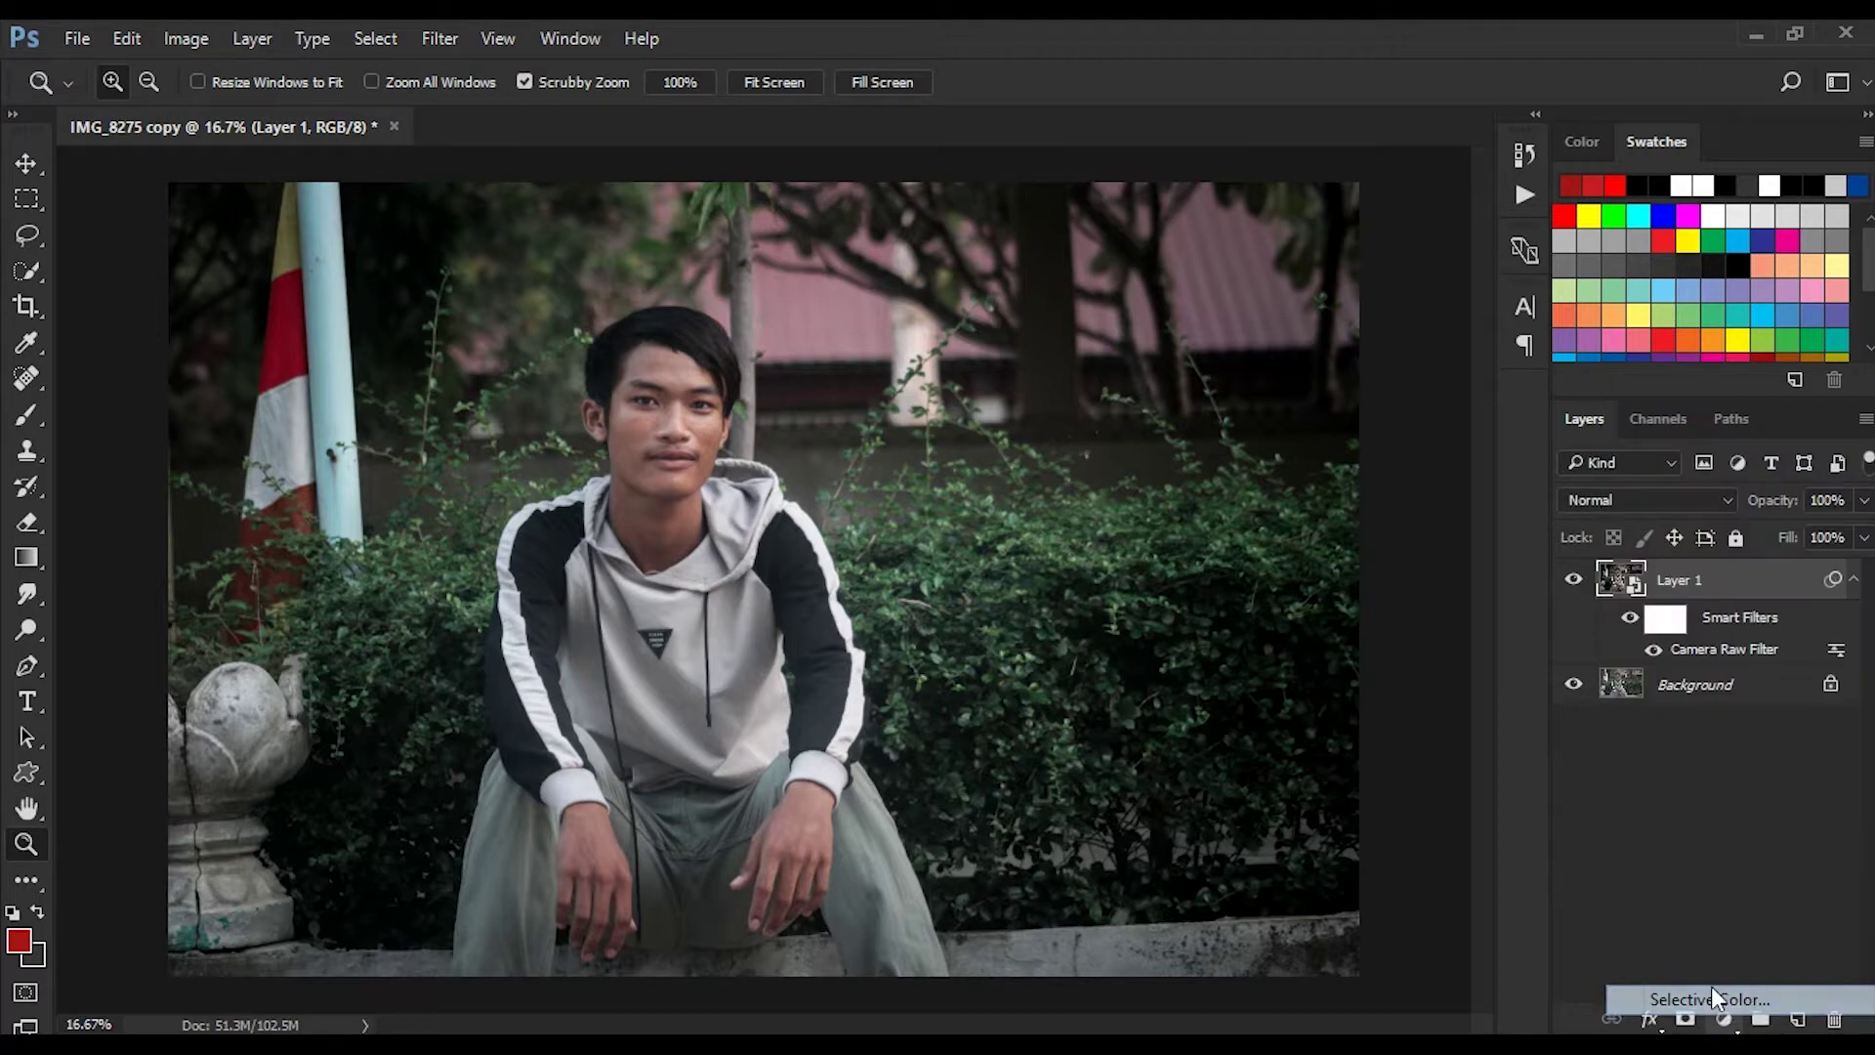
click(1221, 580)
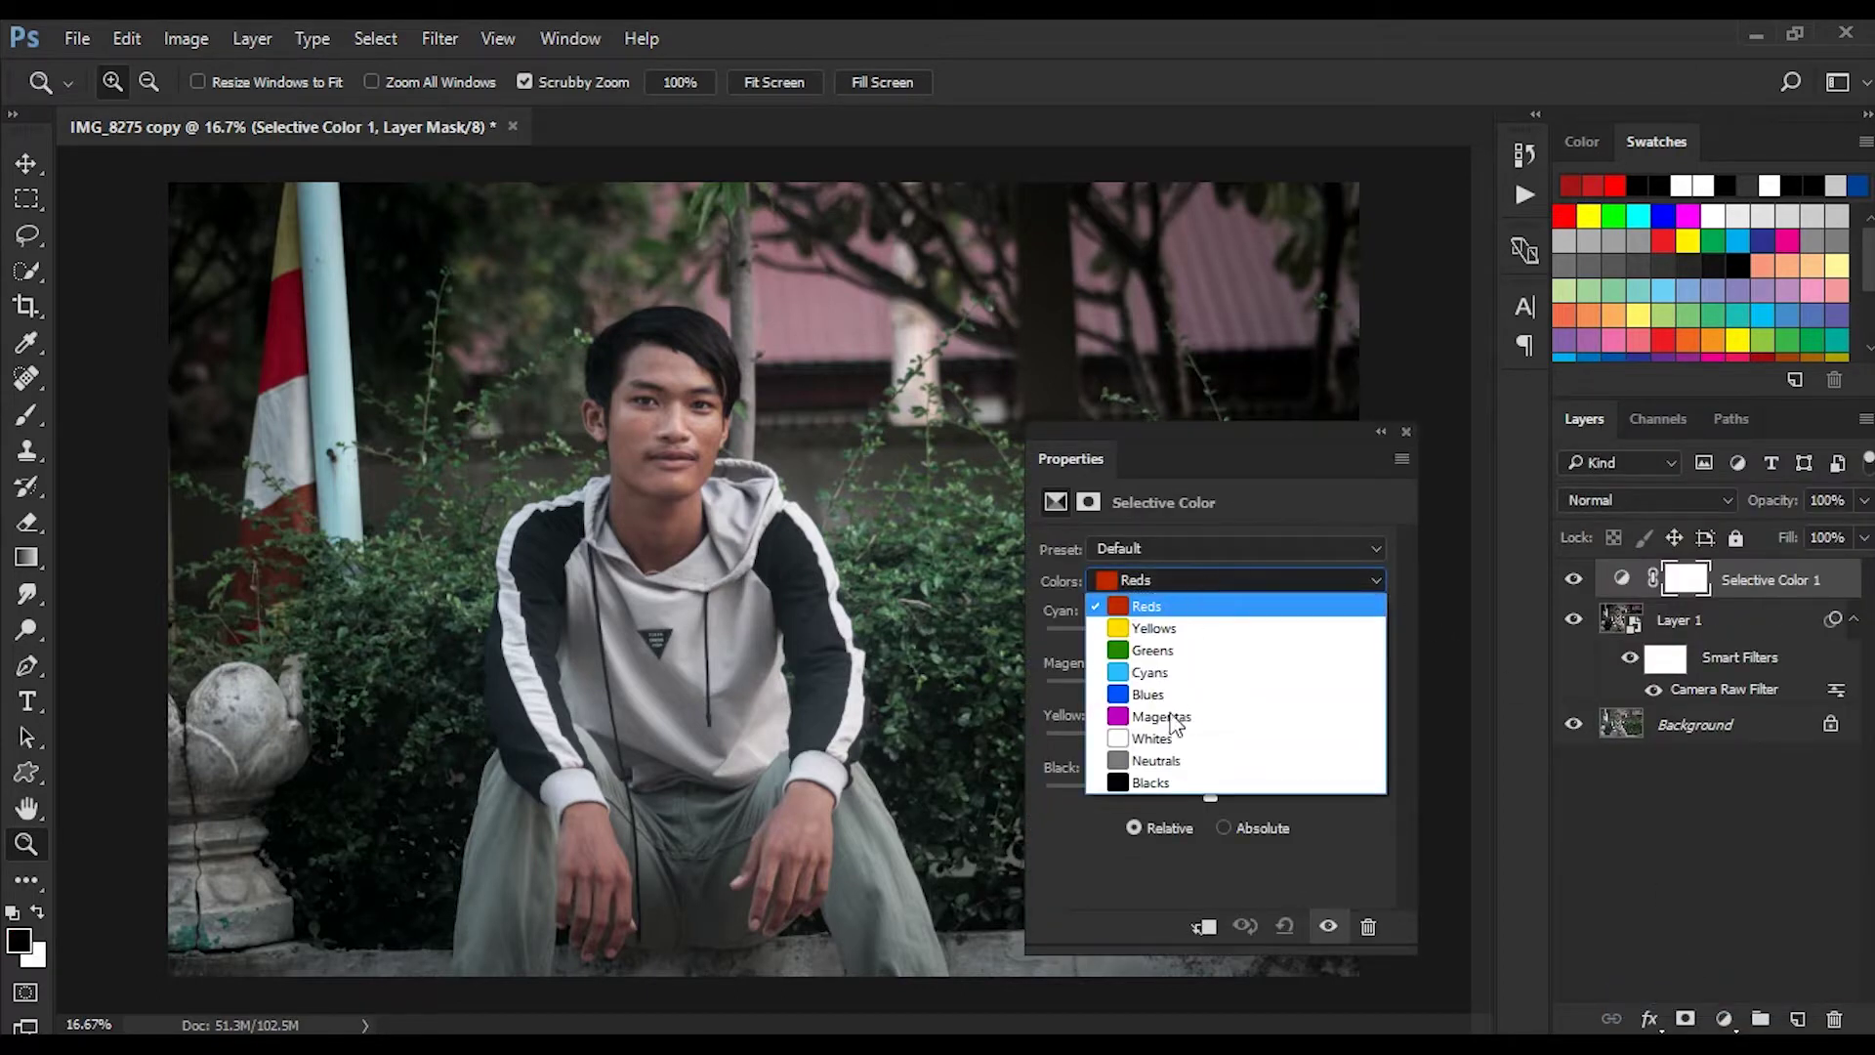
click(1170, 777)
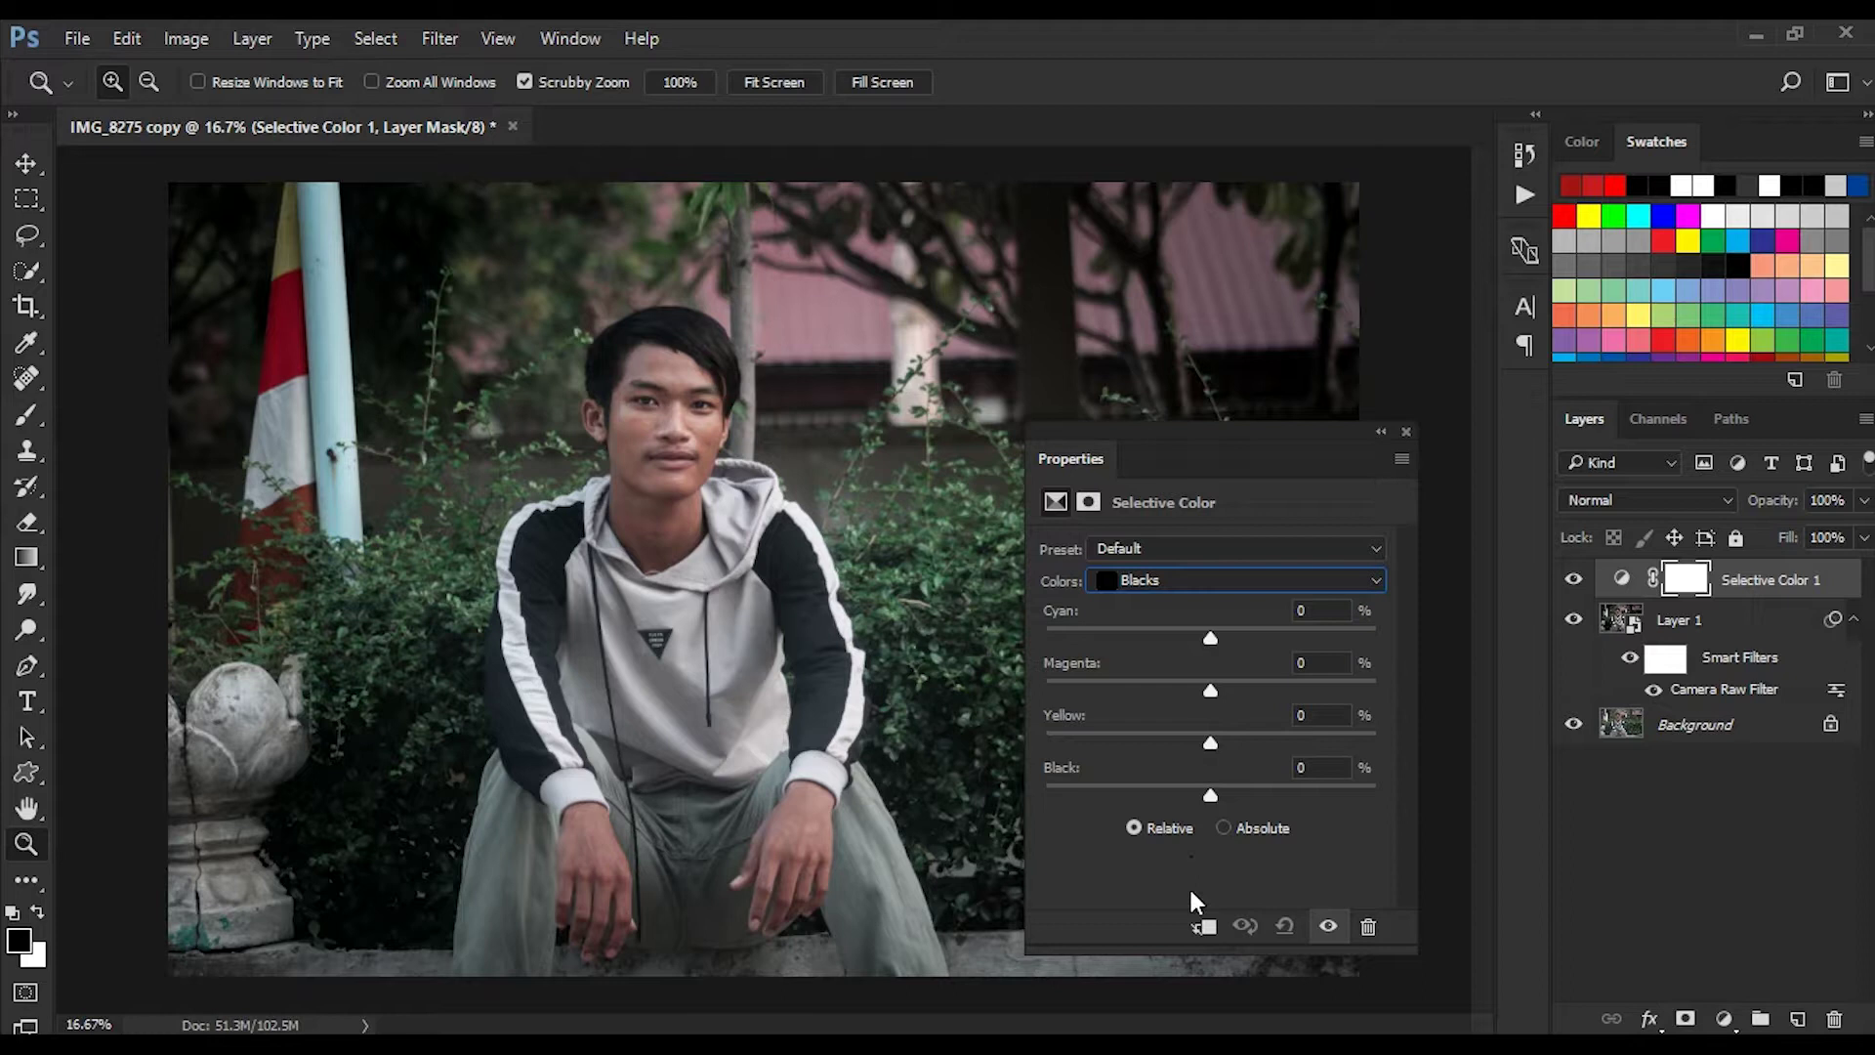
mouse_move(1211, 638)
mouse_down()
mouse_move(1096, 638)
mouse_move(1253, 652)
mouse_up()
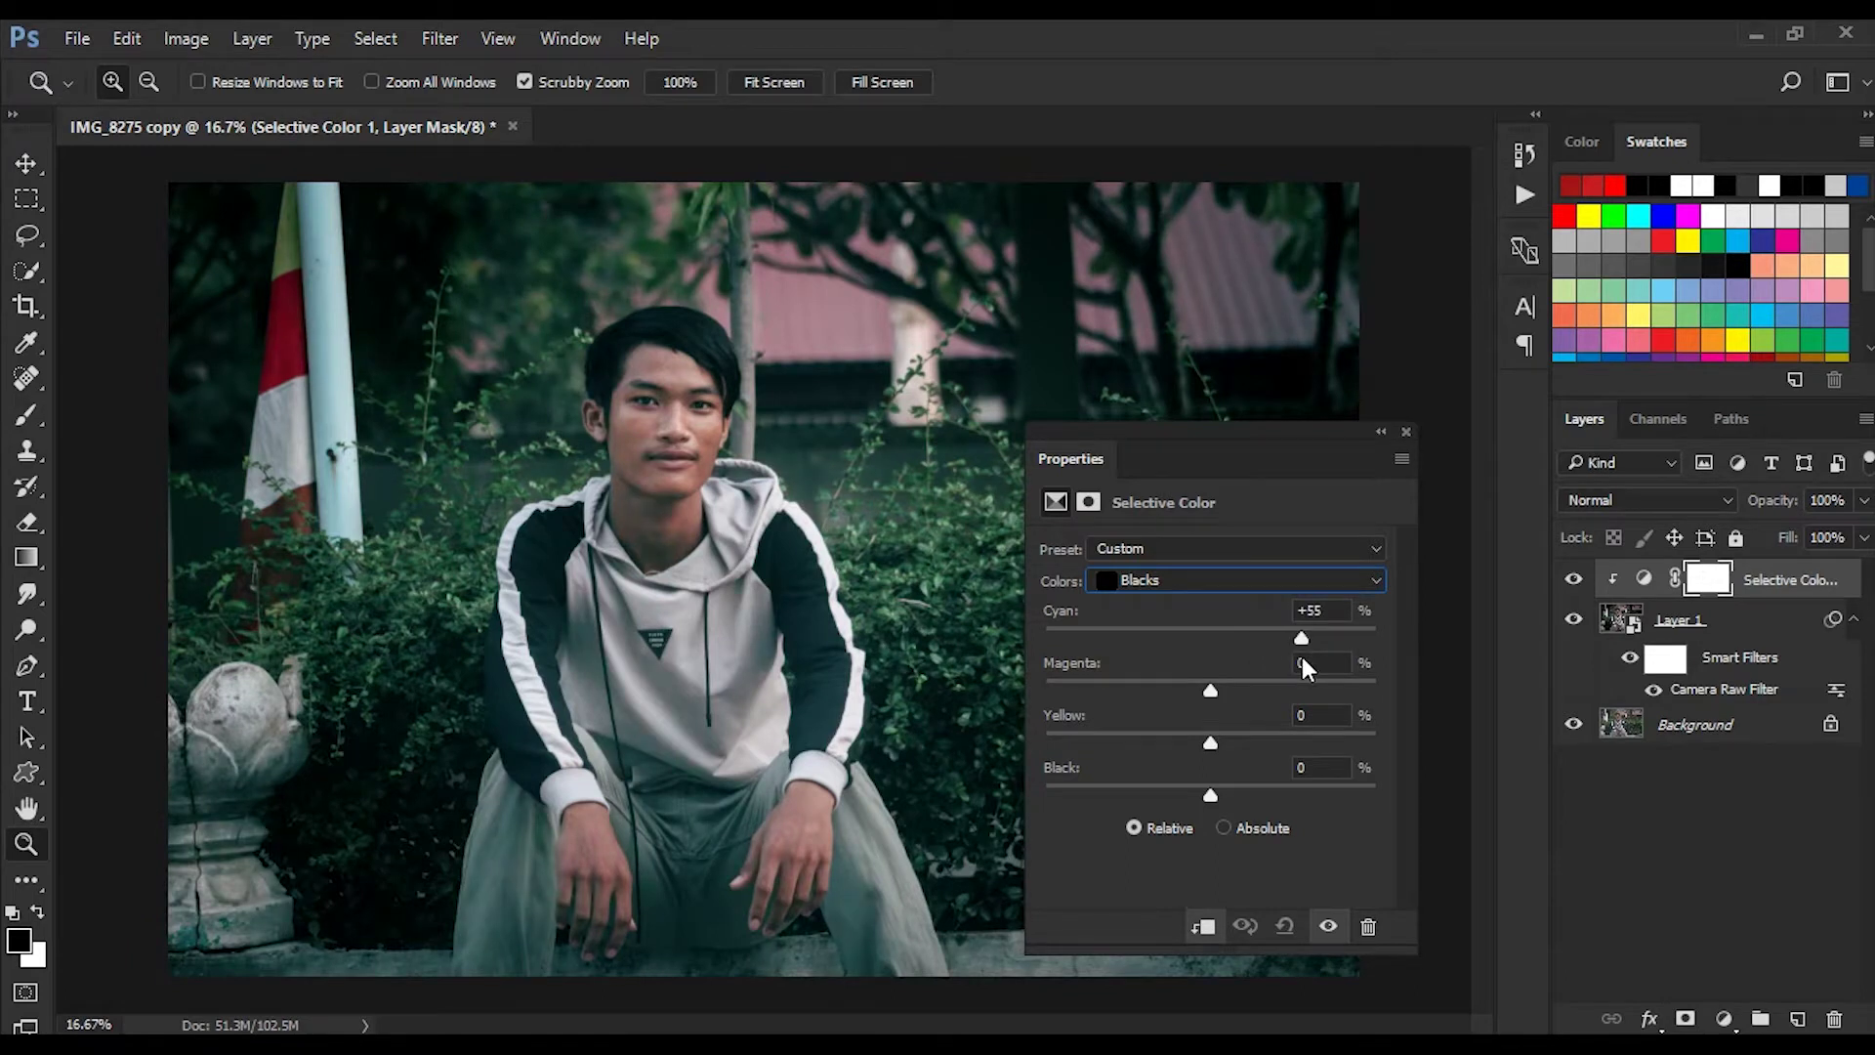
mouse_move(1298, 638)
mouse_down()
mouse_move(1139, 690)
mouse_move(1246, 695)
mouse_move(1191, 698)
mouse_up()
mouse_move(1209, 743)
mouse_down()
mouse_move(1174, 750)
mouse_move(1236, 752)
mouse_move(1214, 752)
mouse_move(1225, 792)
mouse_up()
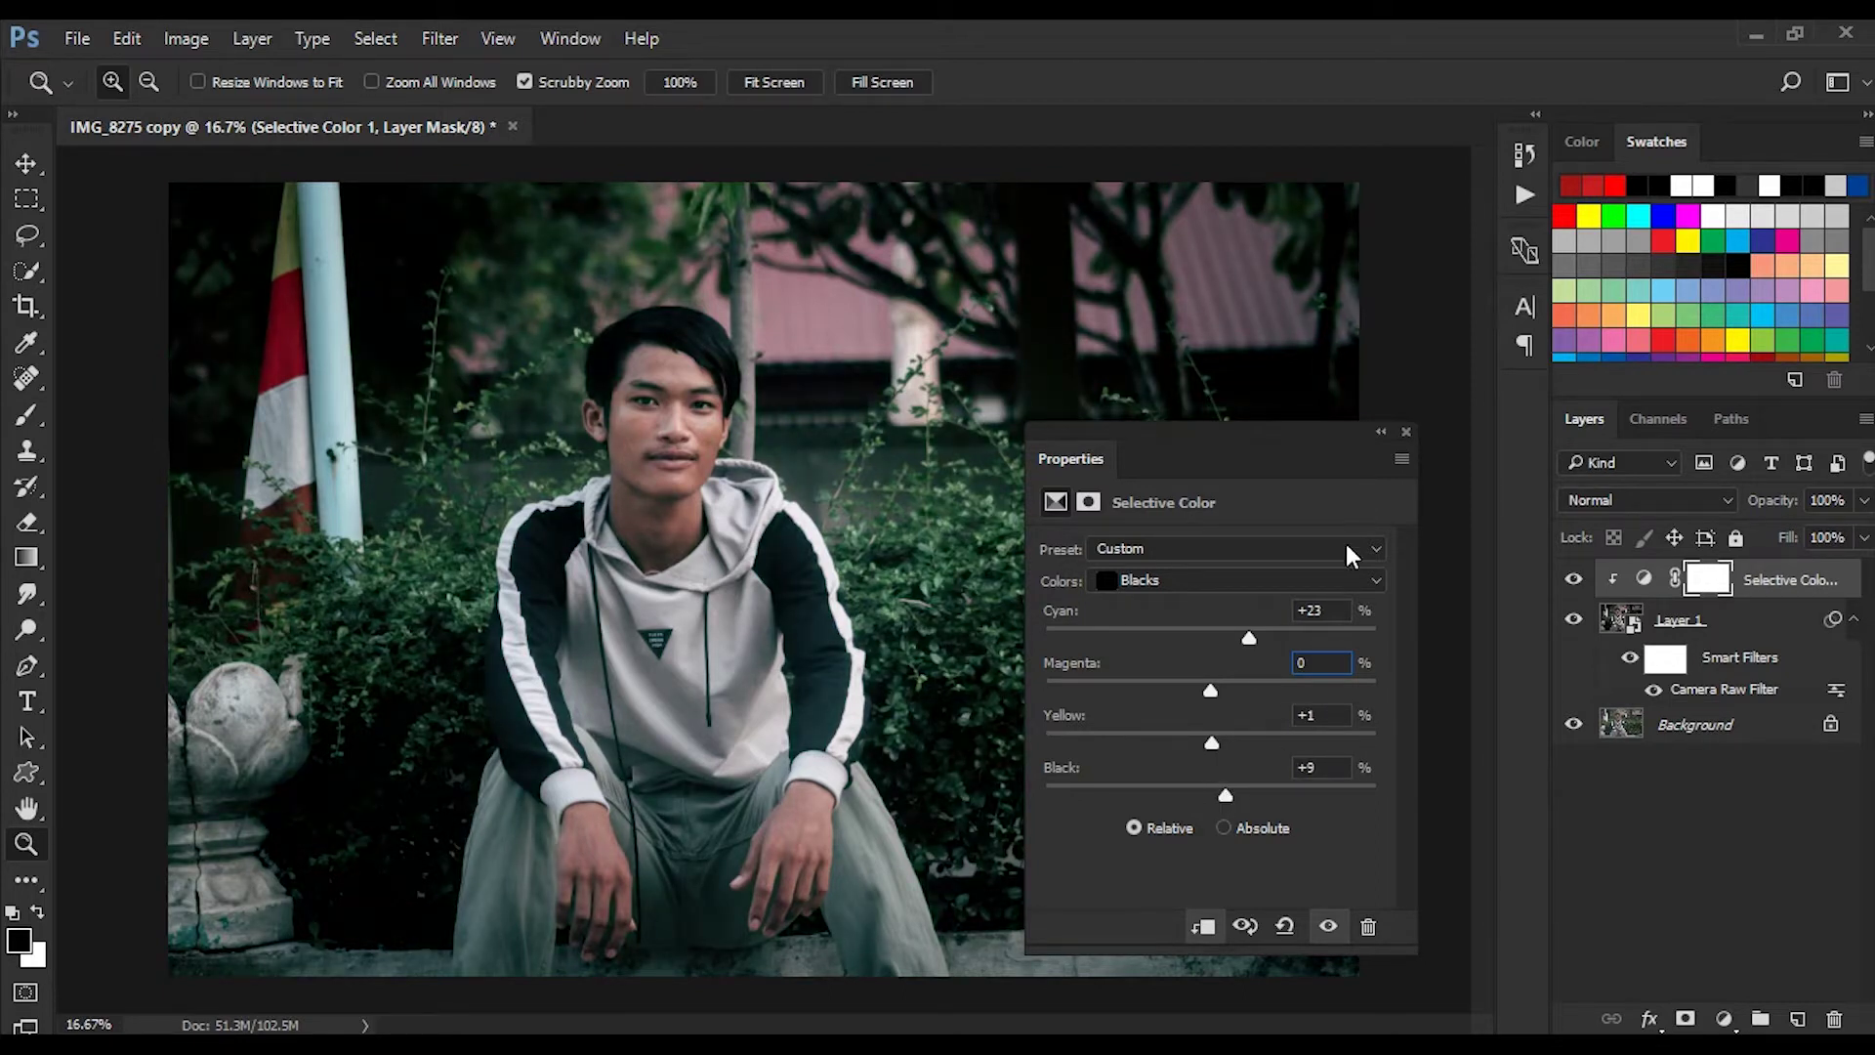
Step: Close the Properties panel and toggle Selective Color 1 and Layer 1 visibility to compare
click(1407, 431)
click(1573, 583)
click(1574, 579)
click(1574, 620)
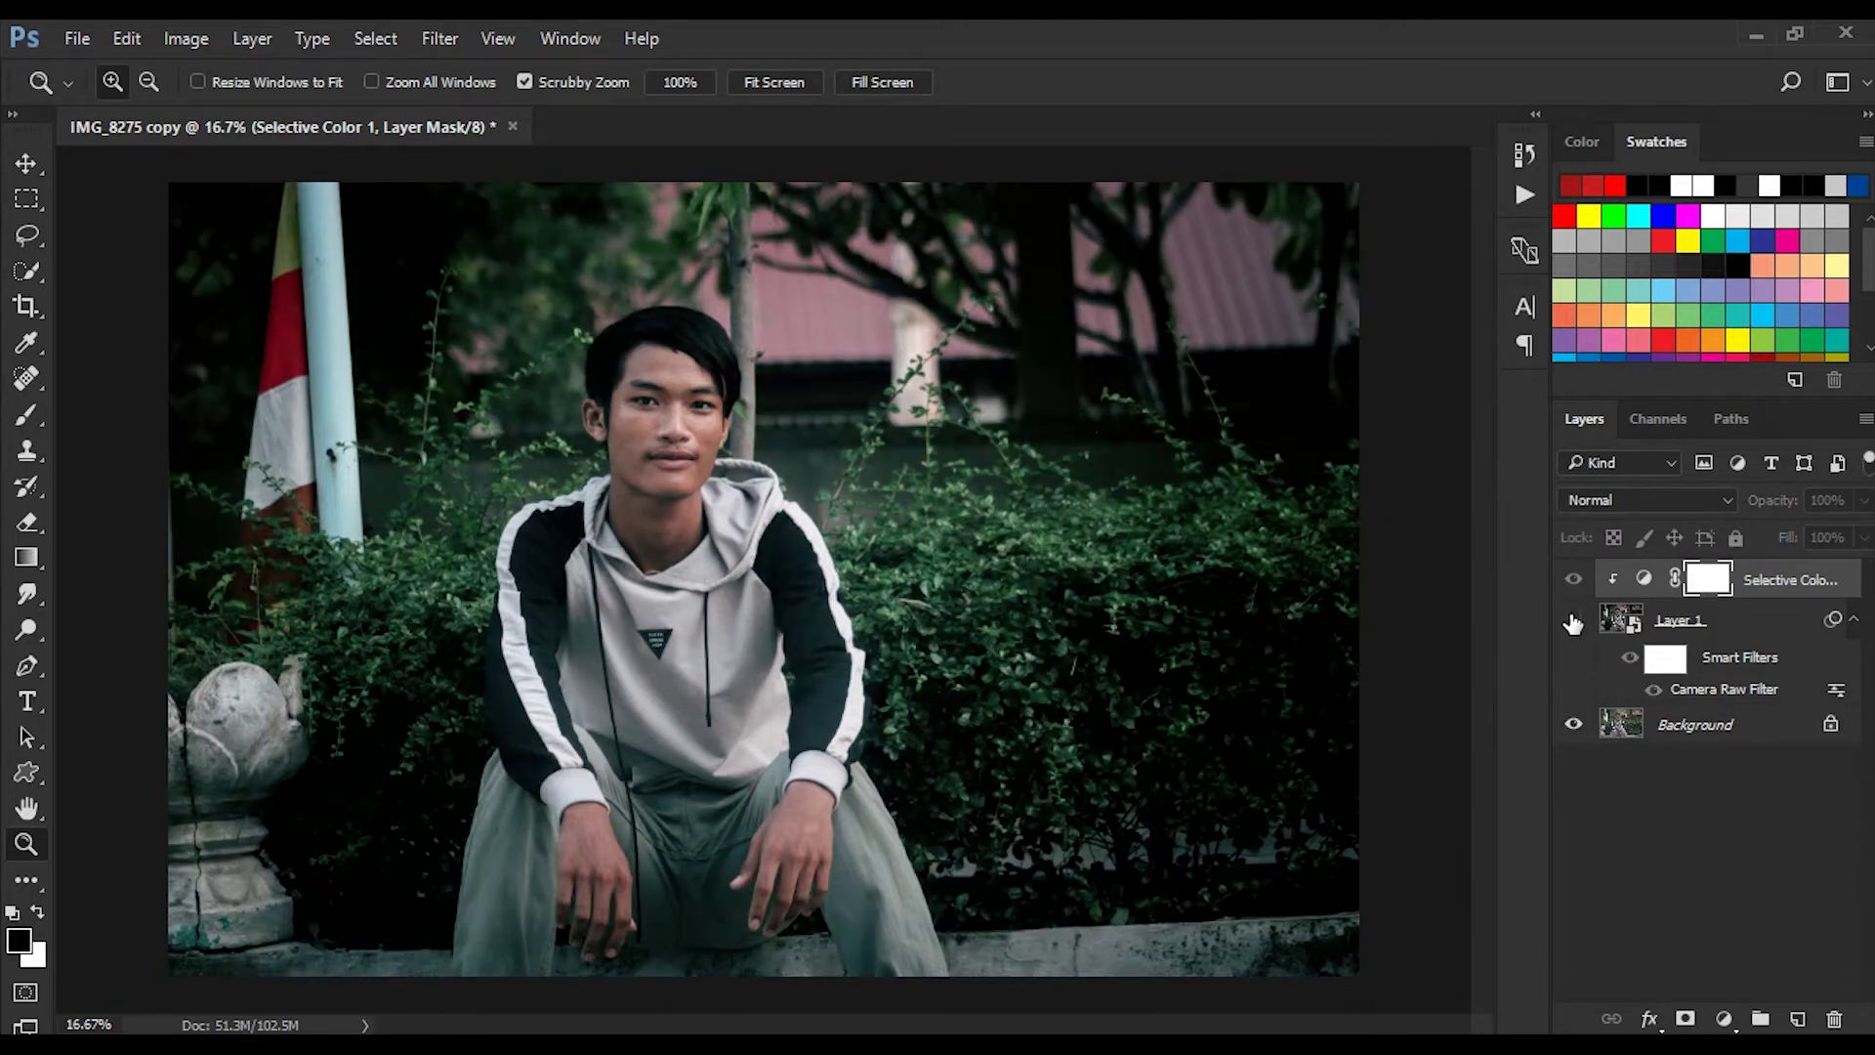
click(1574, 620)
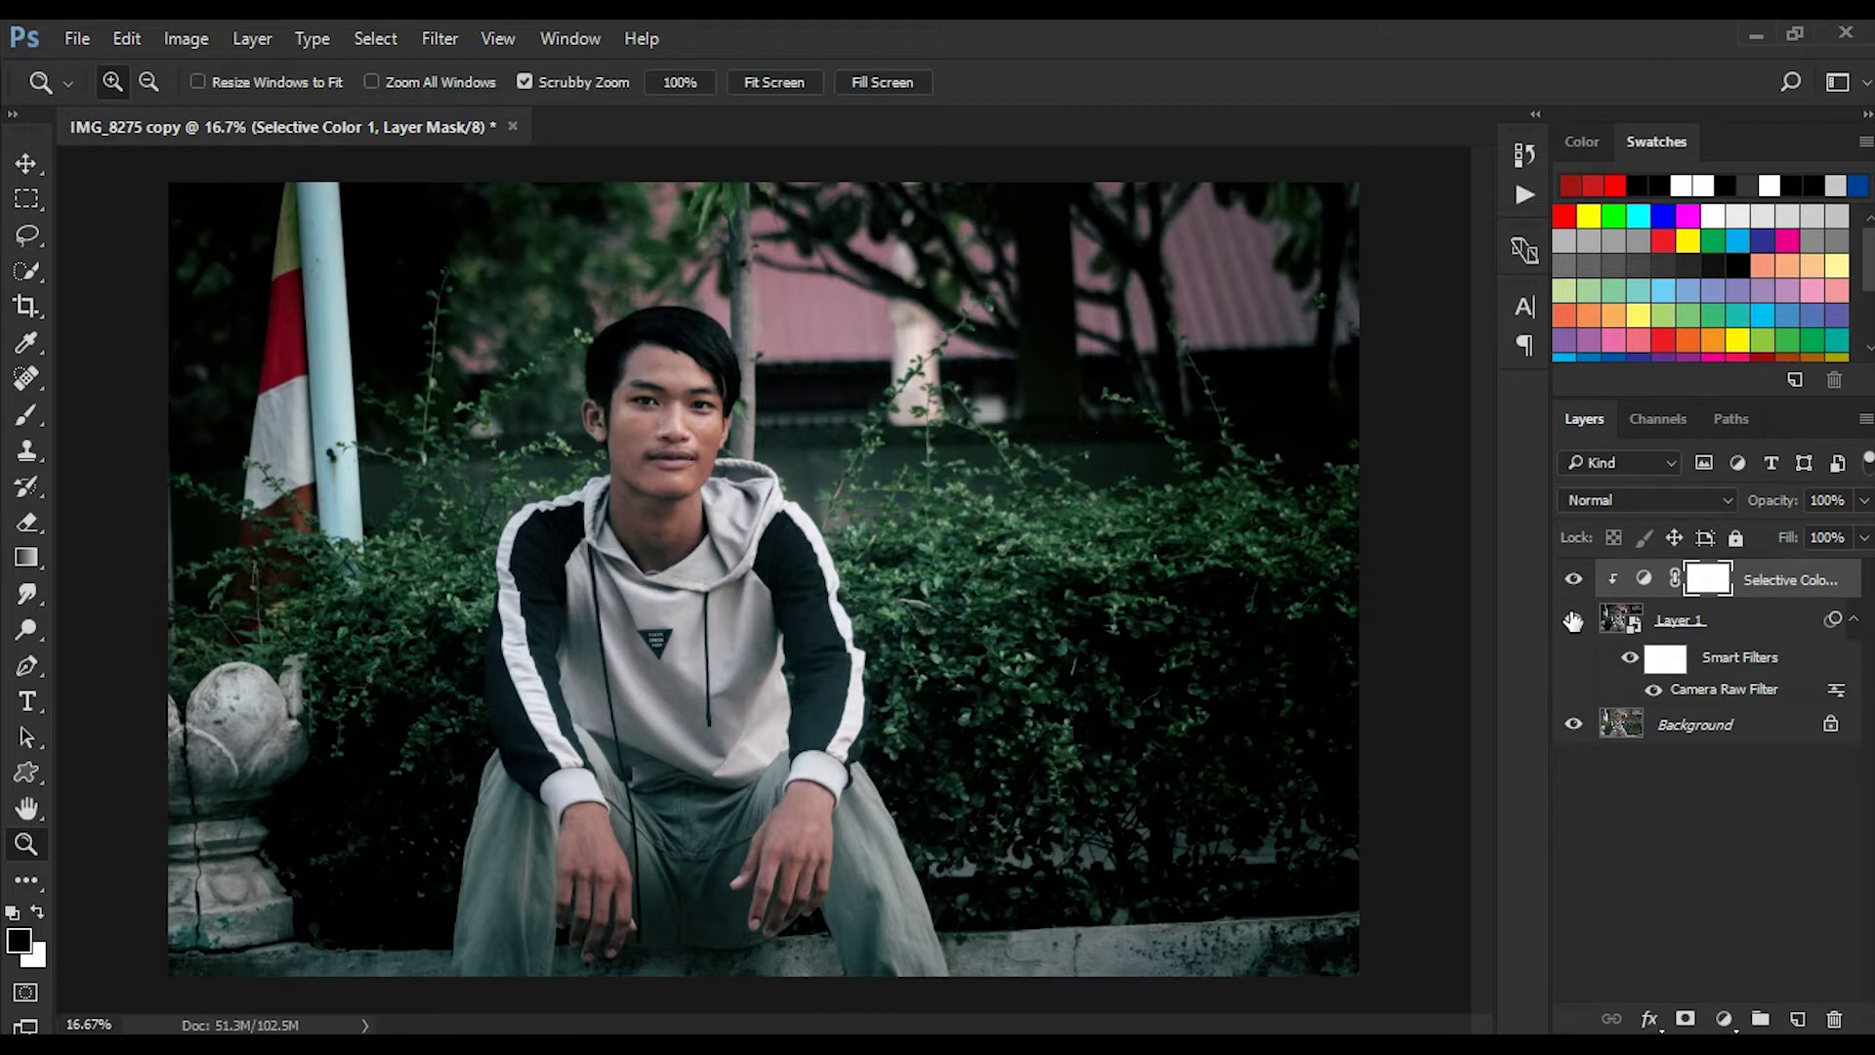
click(1574, 620)
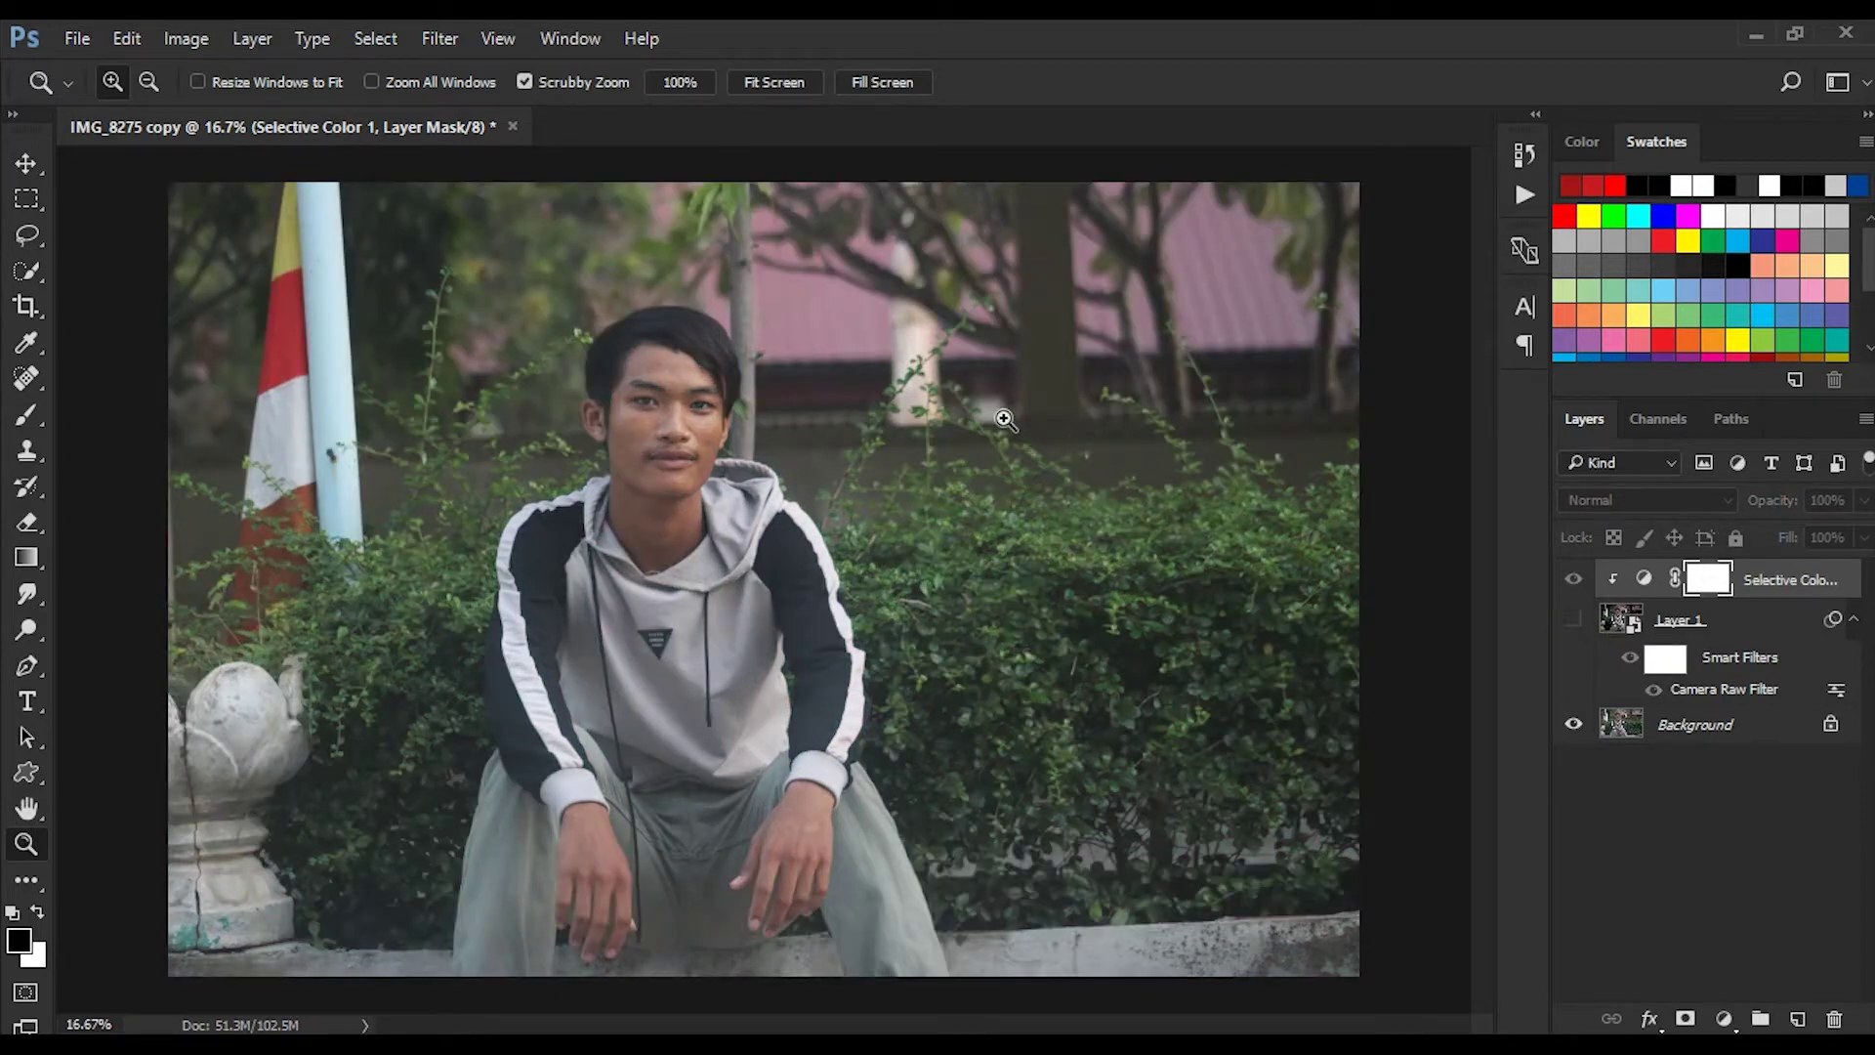
click(1573, 620)
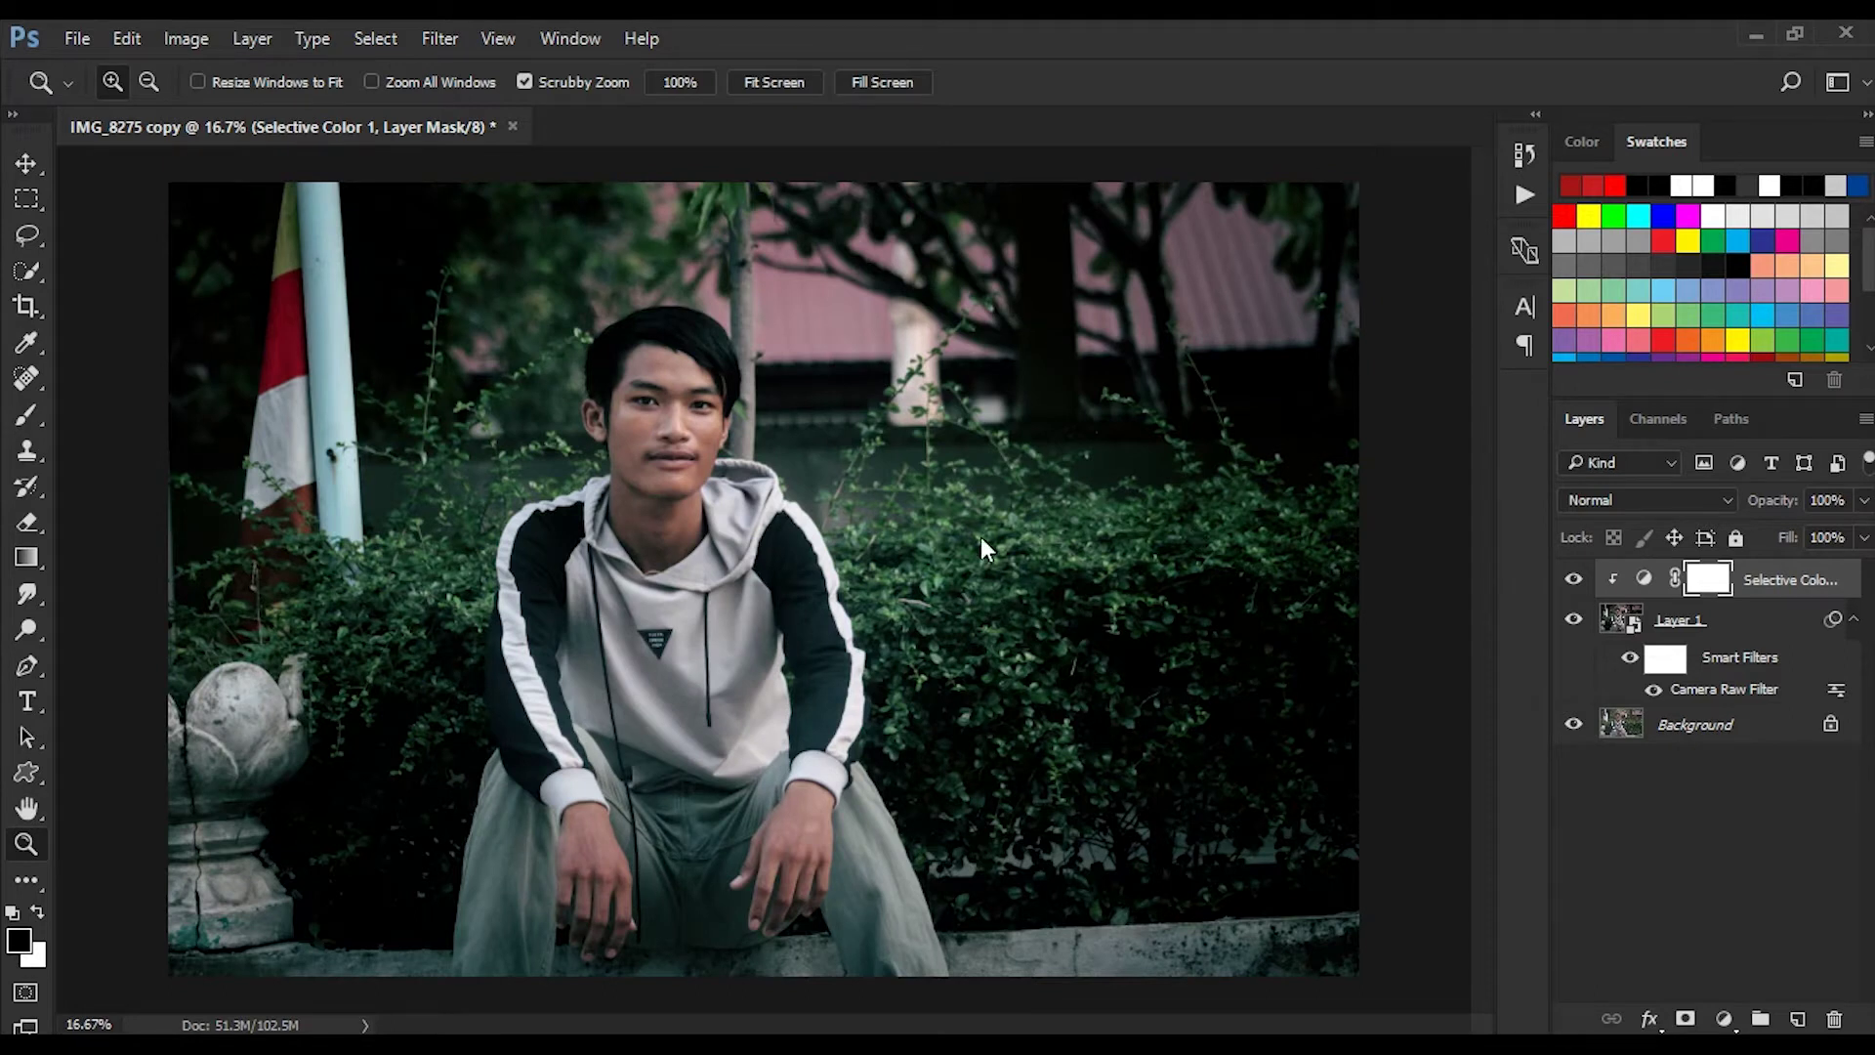
key(ctrl+shift+s)
Step: Save the image to the Desktop as JPEG 'fffff' at Quality 12 (Maximum)
click(653, 745)
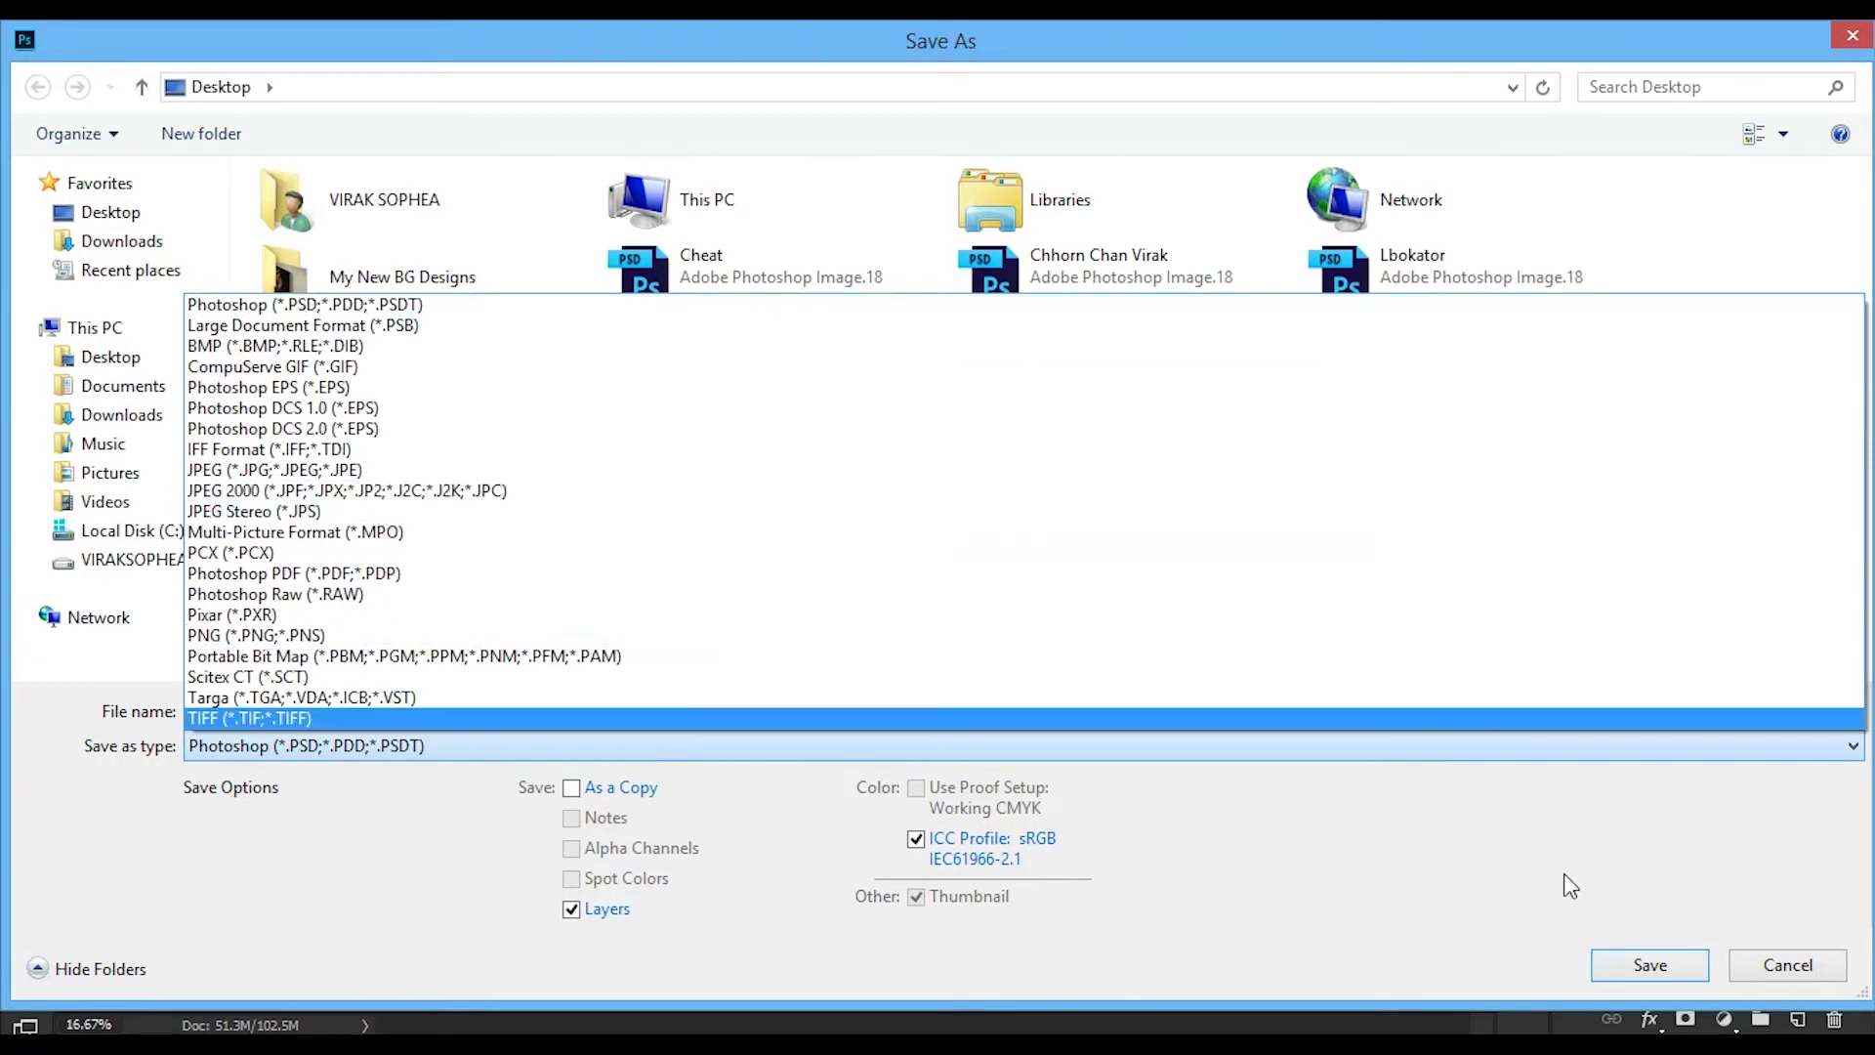
click(1721, 962)
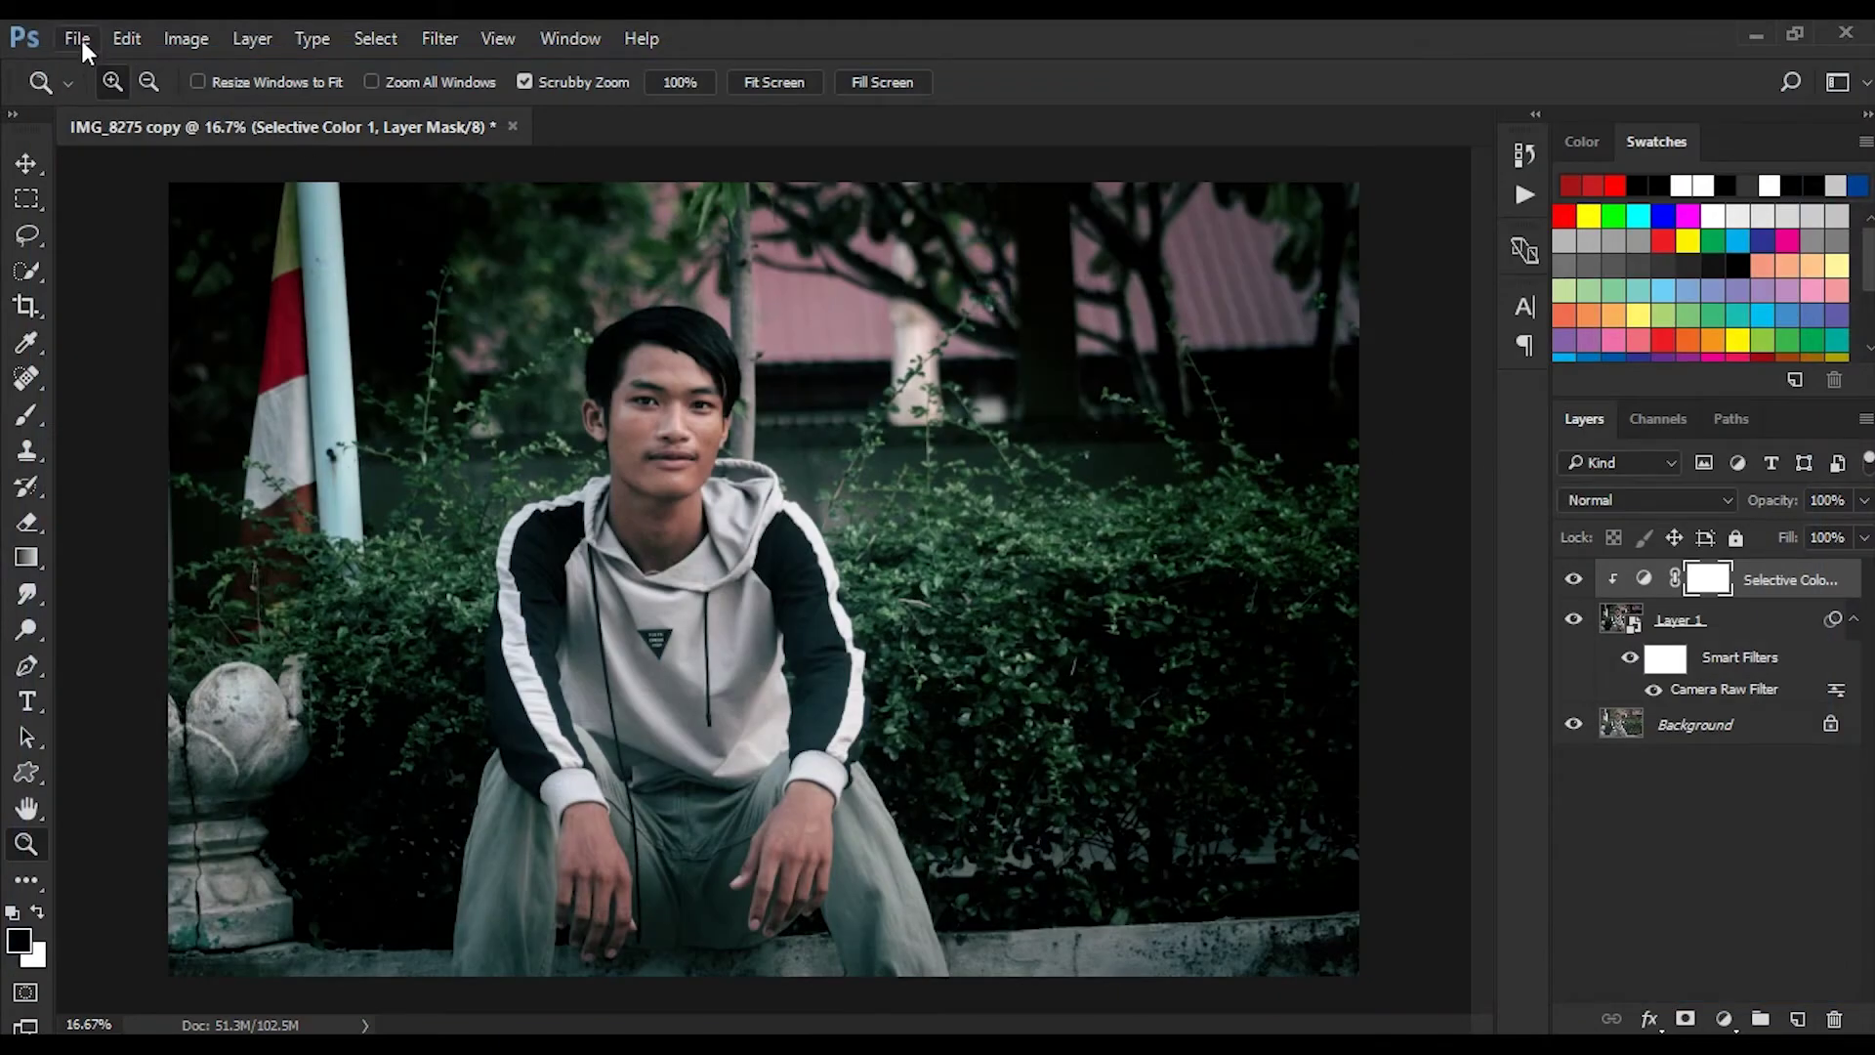
click(80, 41)
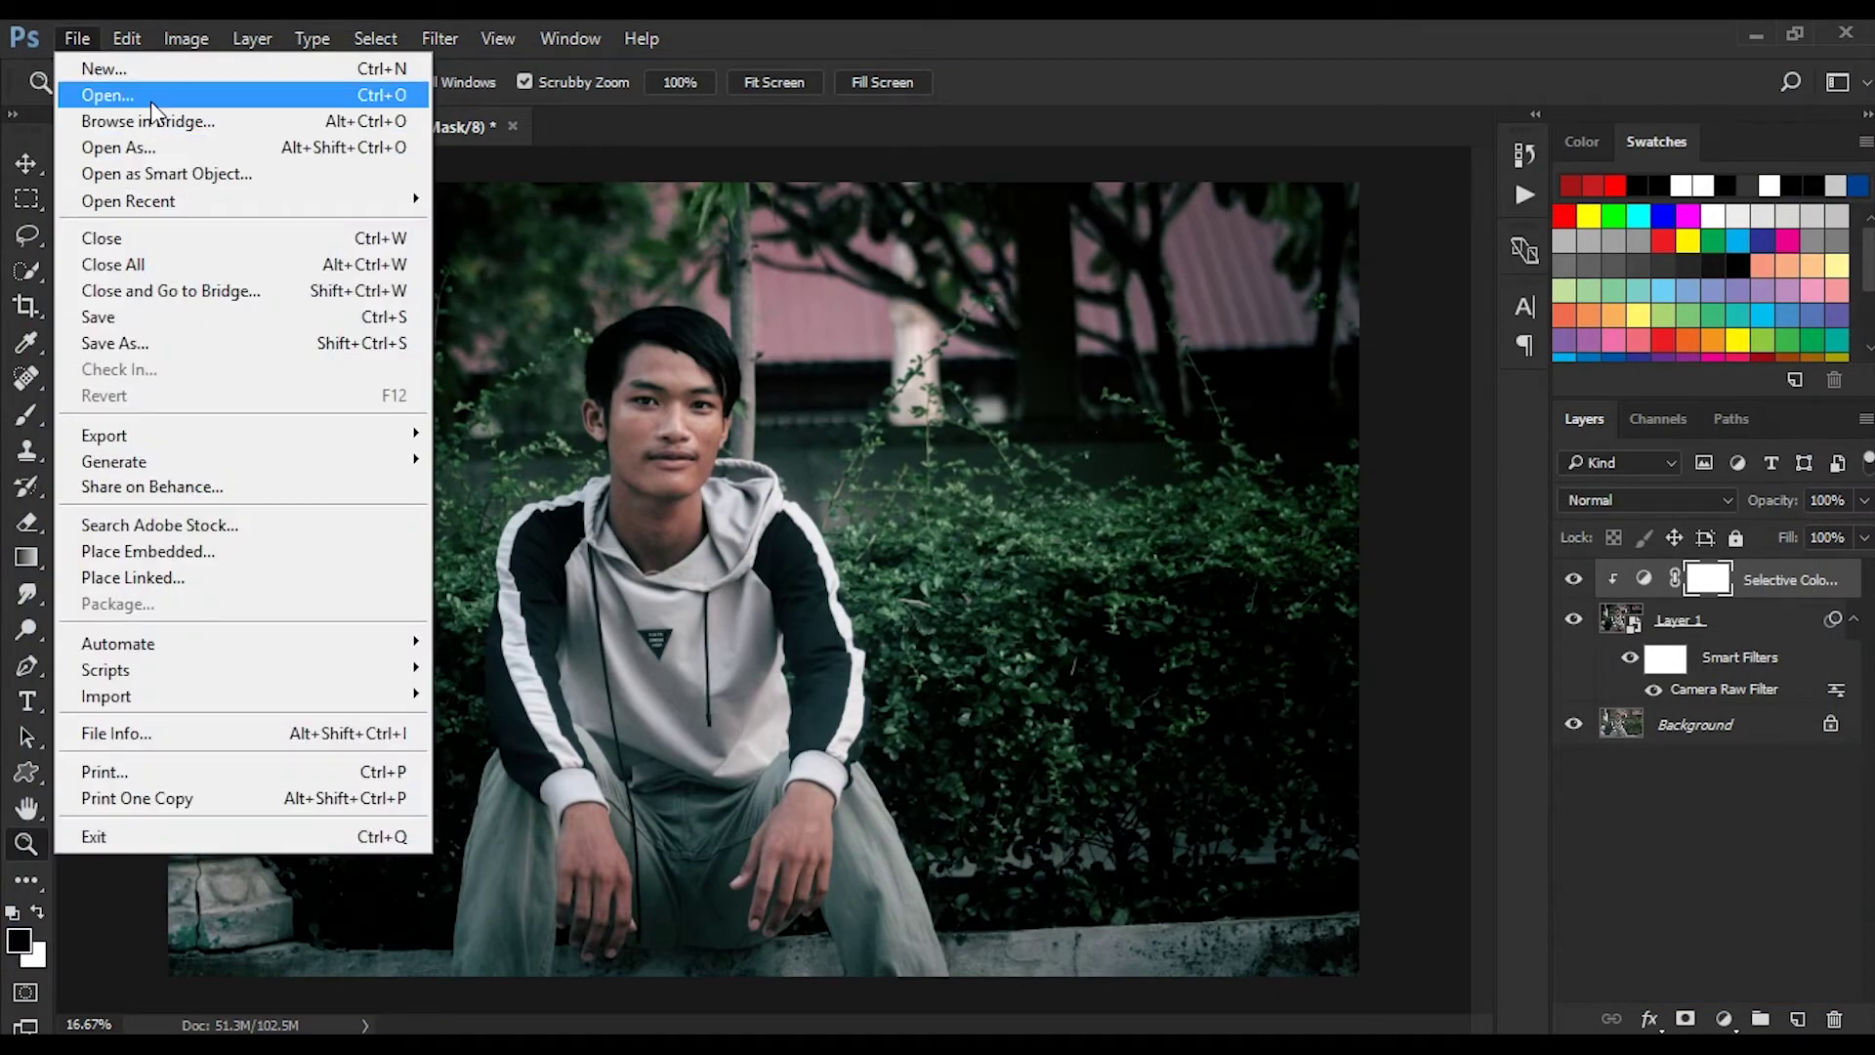
click(162, 320)
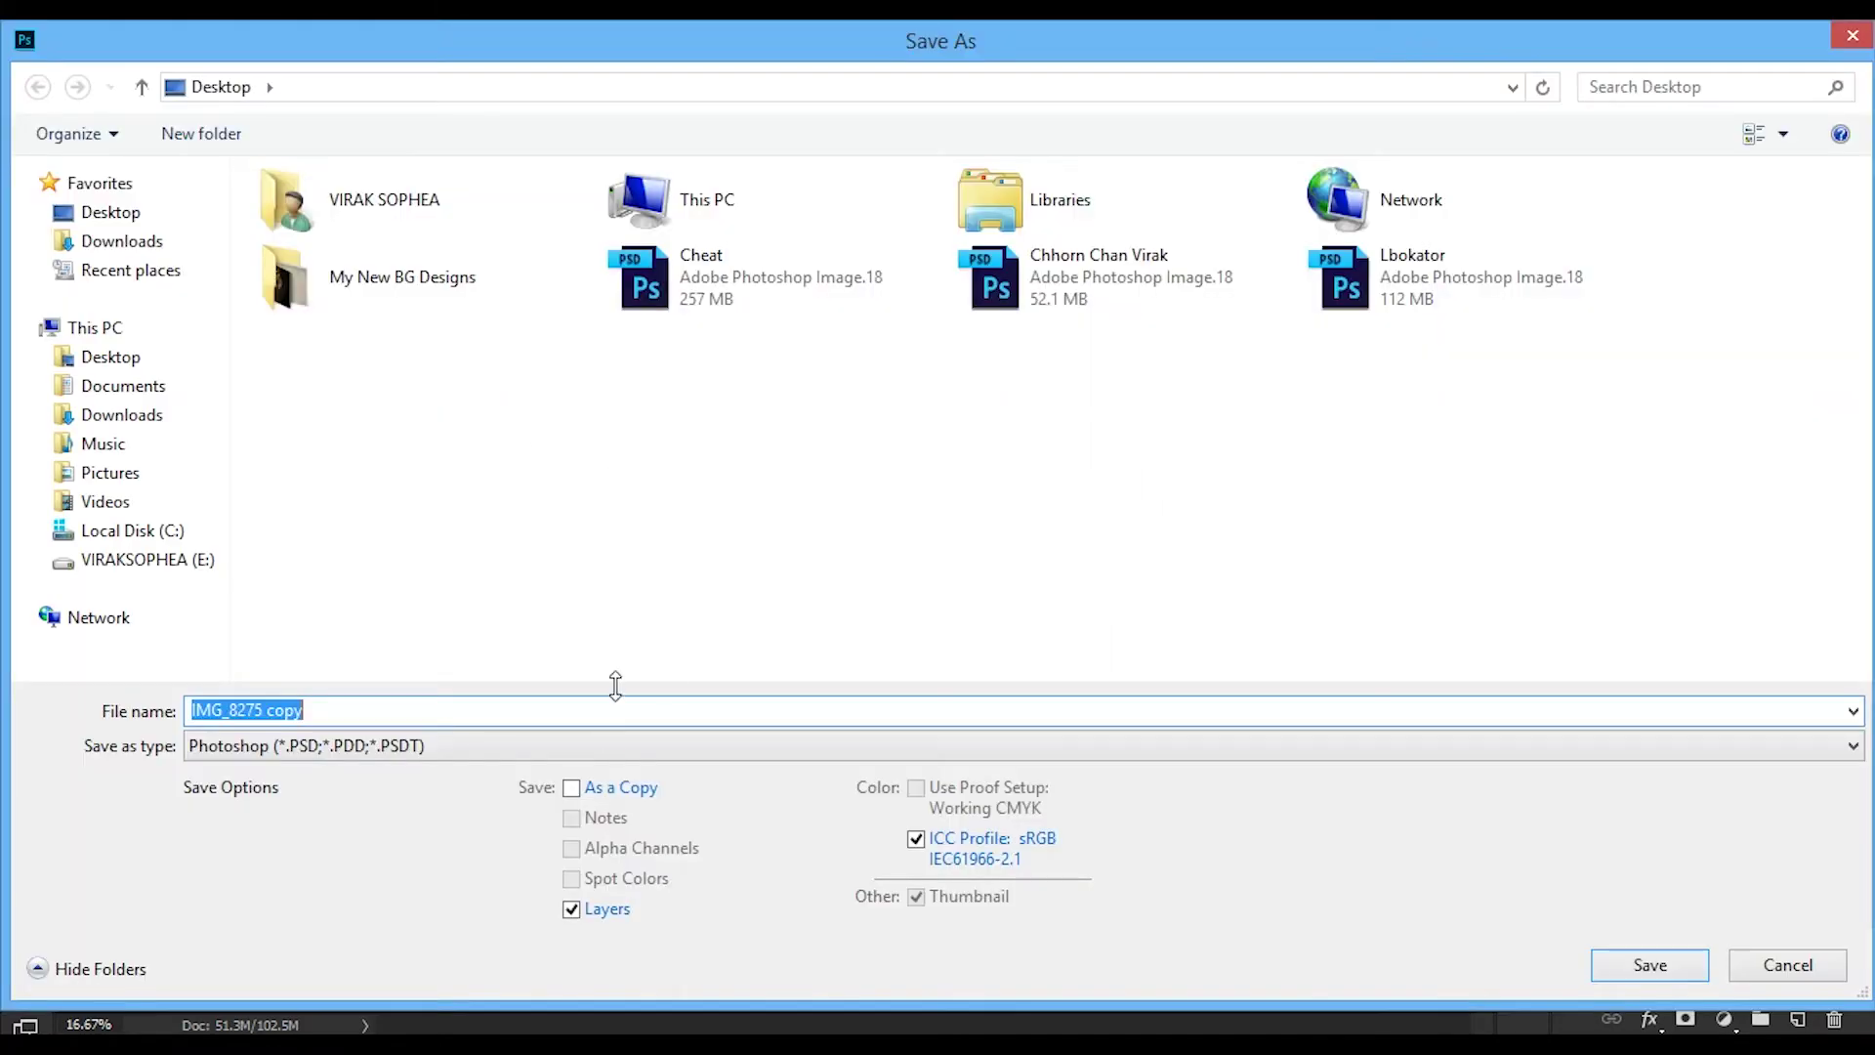
click(607, 750)
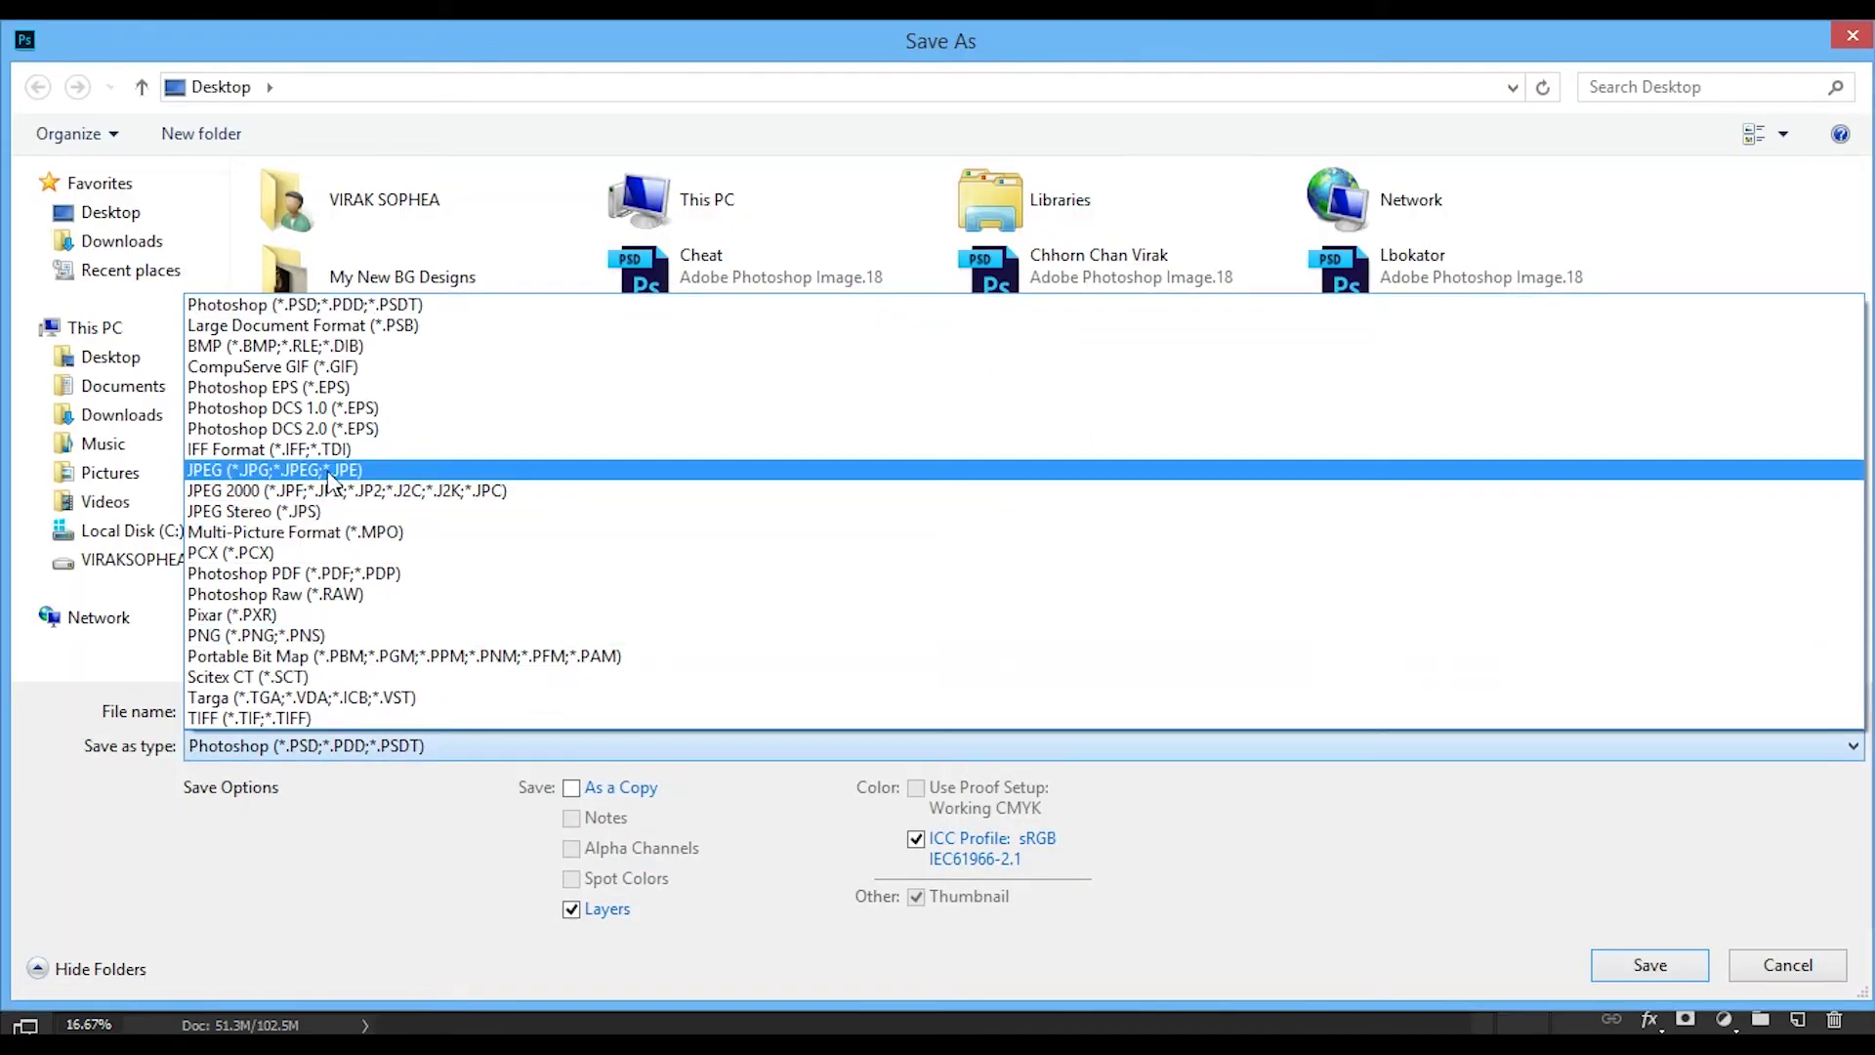
click(337, 469)
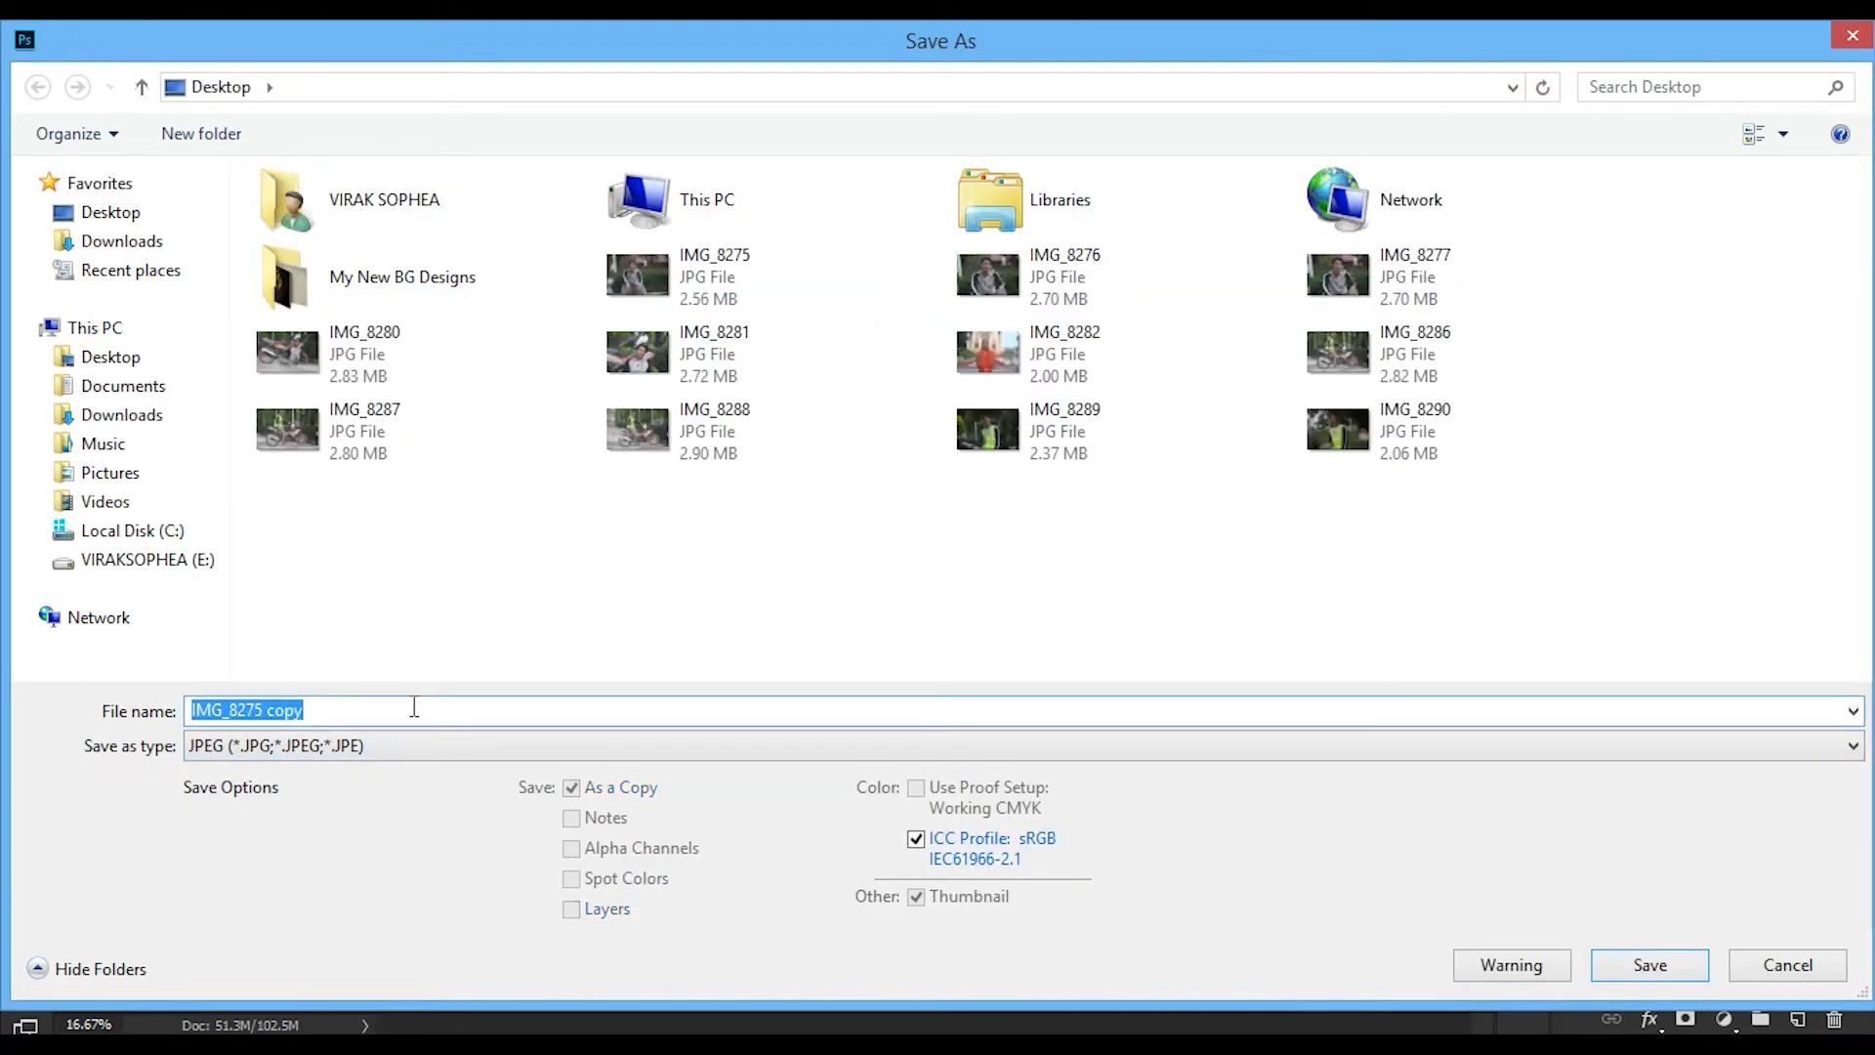
text(fffff)
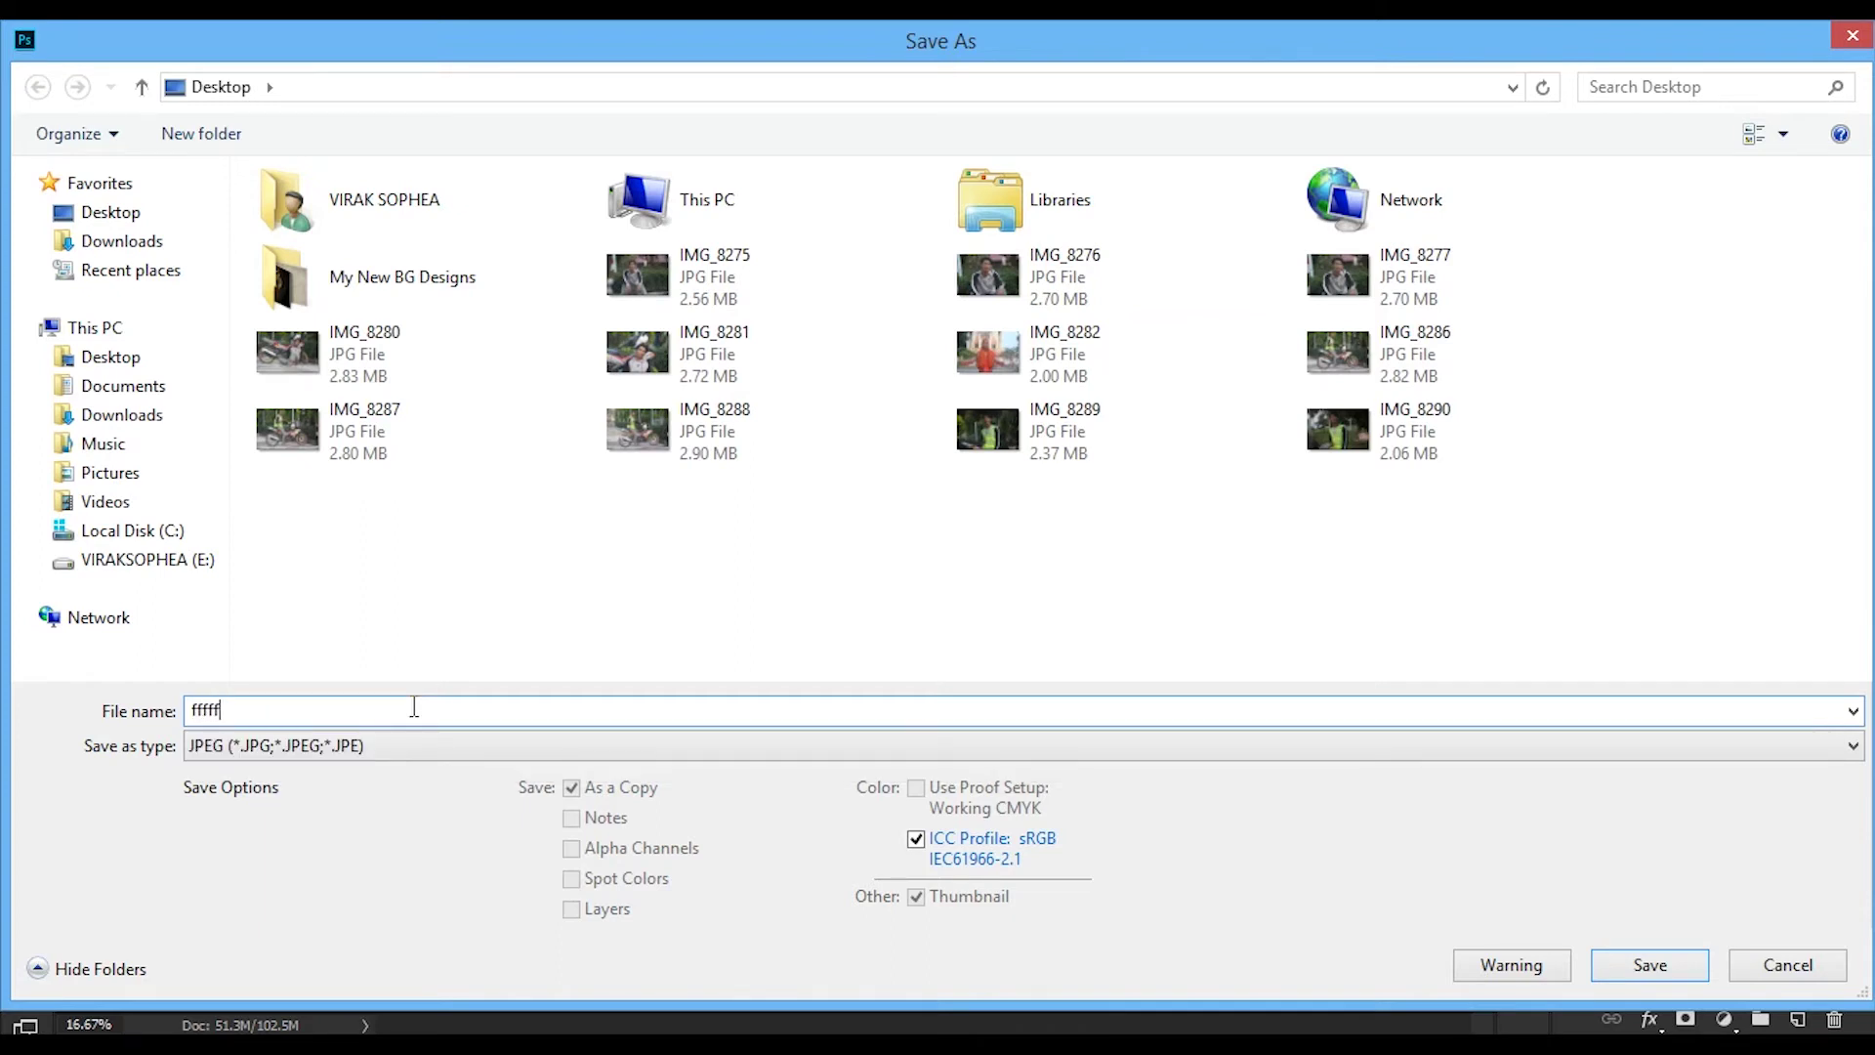
key(Escape)
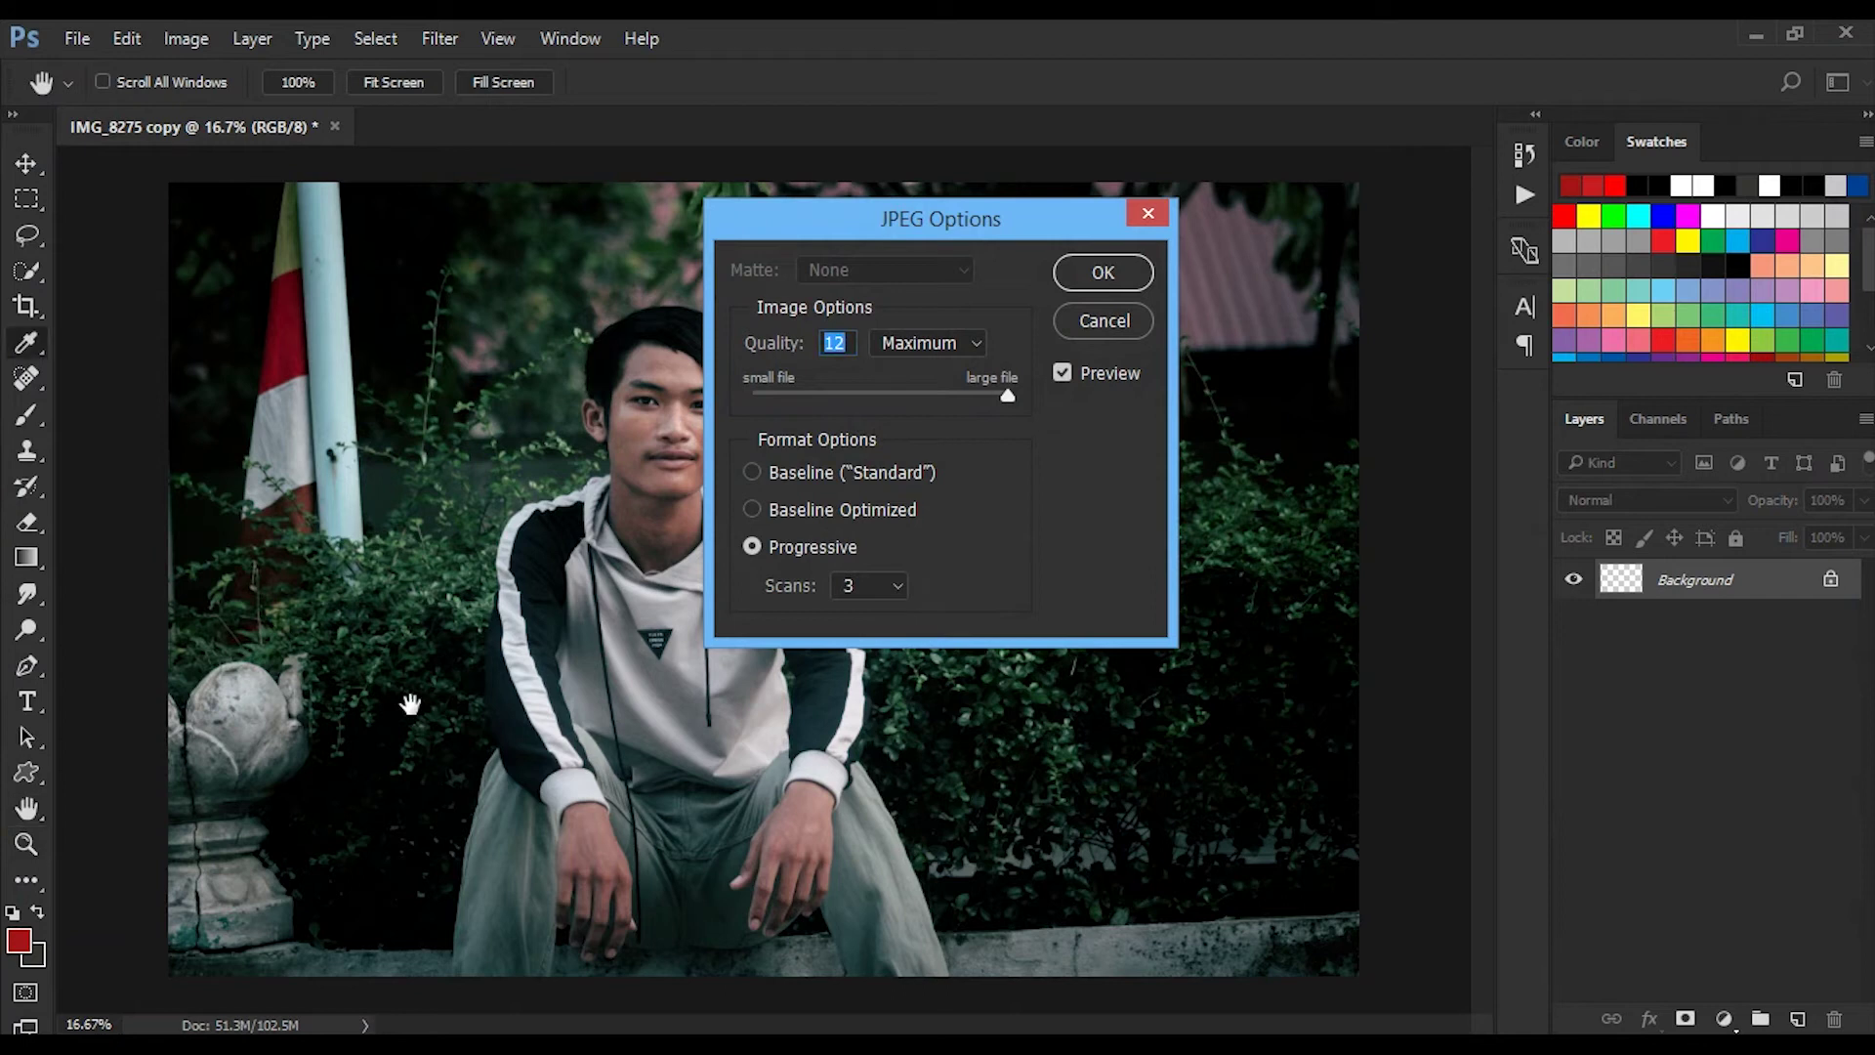
key(Return)
key(z)
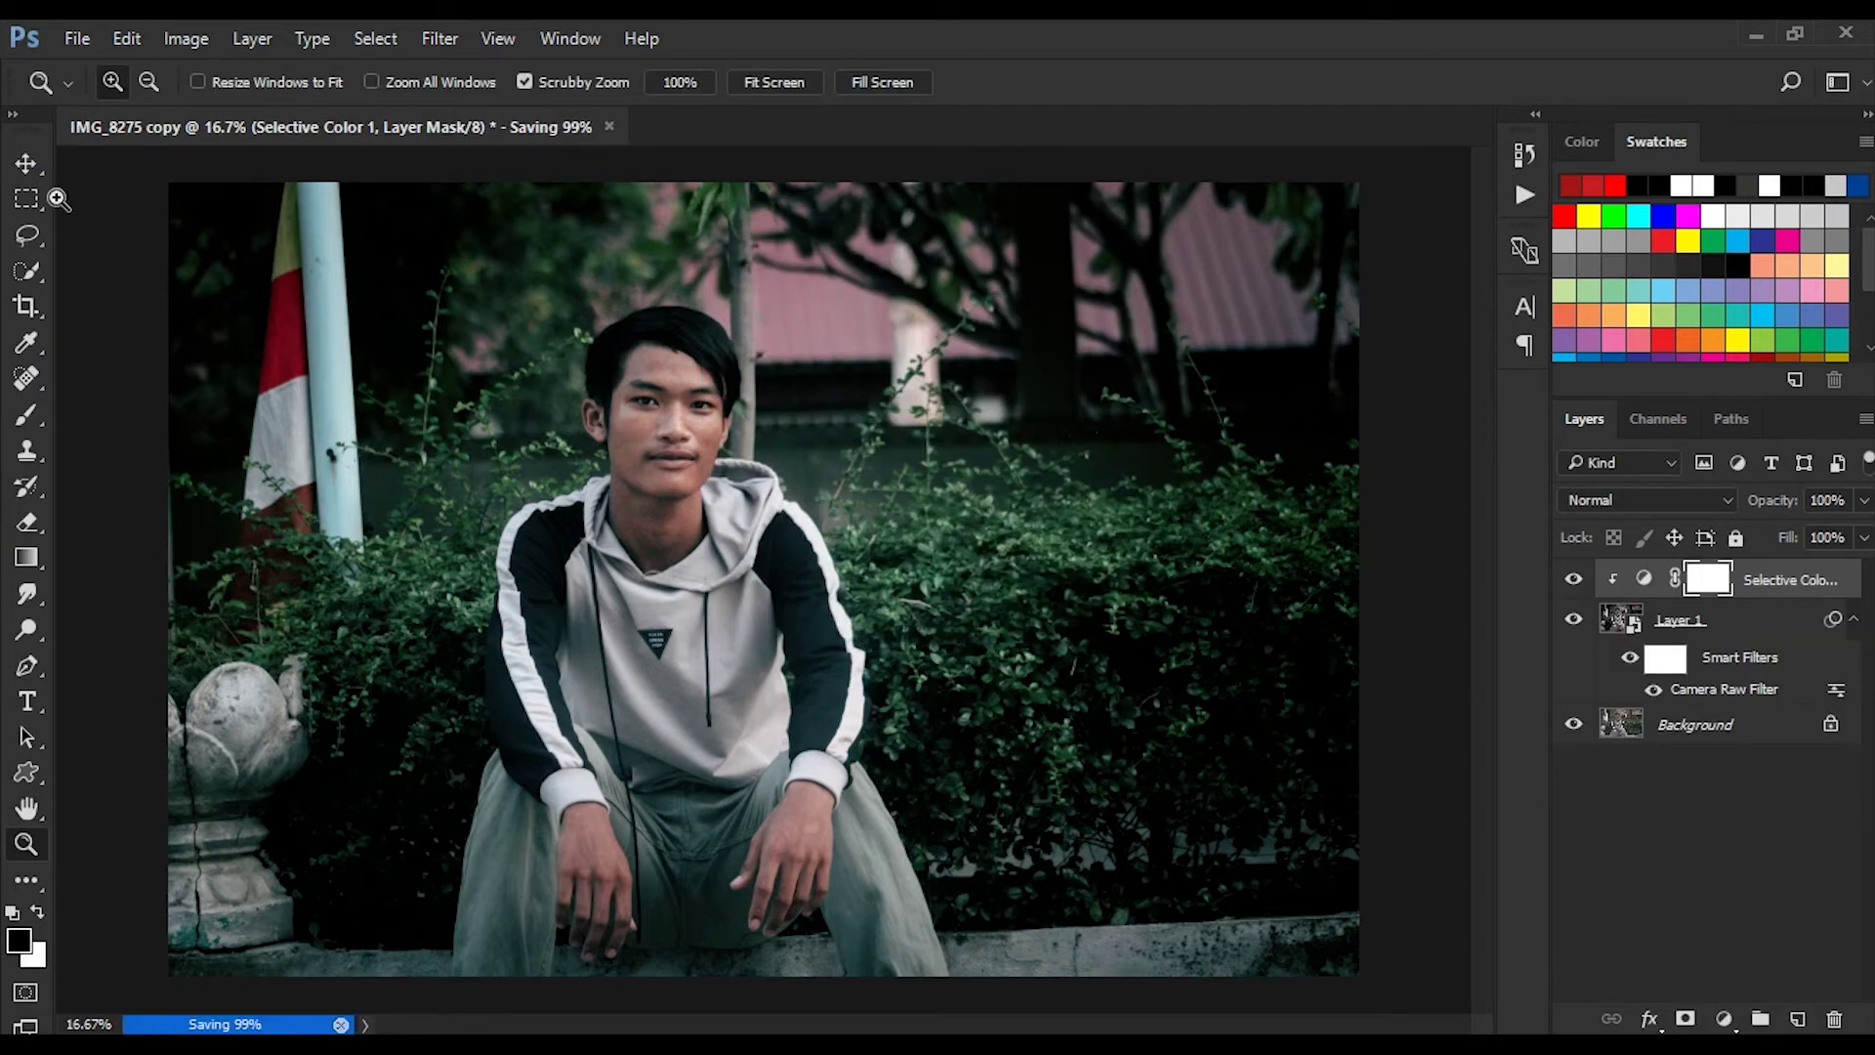
Step: Close the document without saving the layered version and quit Photoshop
click(29, 200)
click(29, 163)
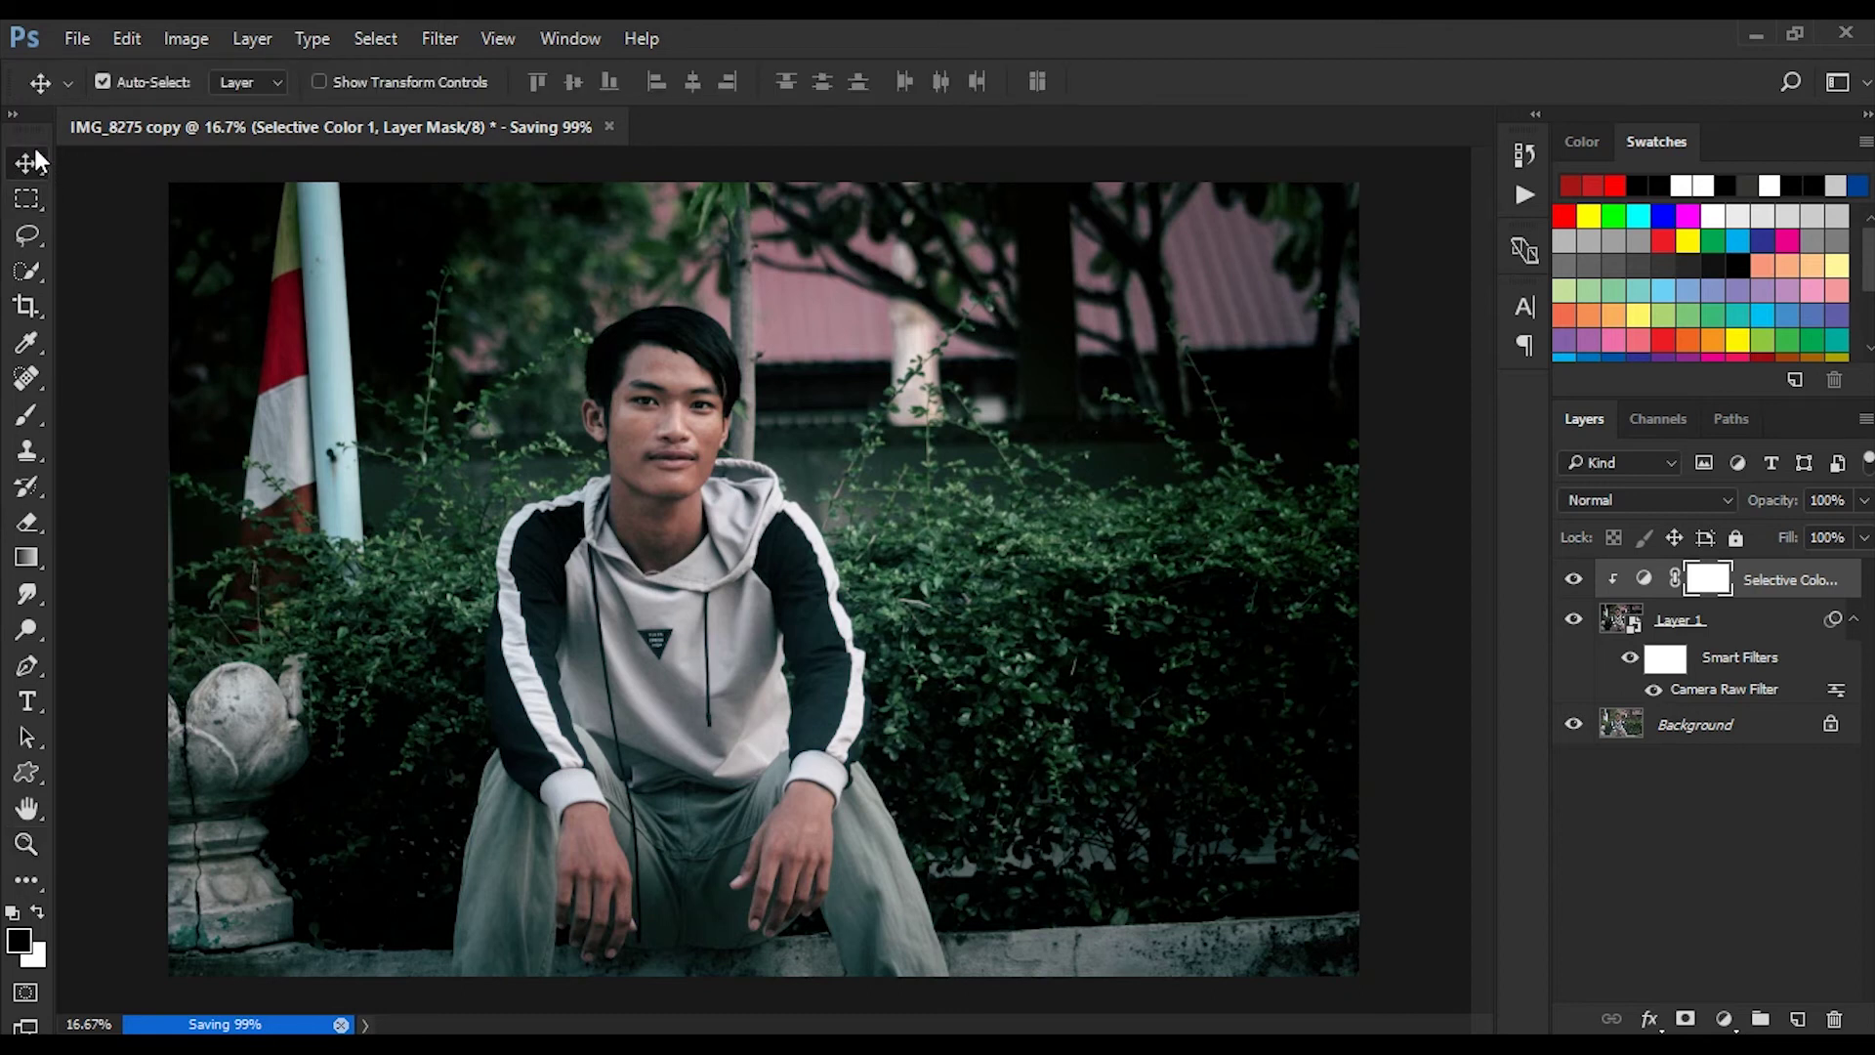
click(27, 234)
click(28, 163)
click(515, 127)
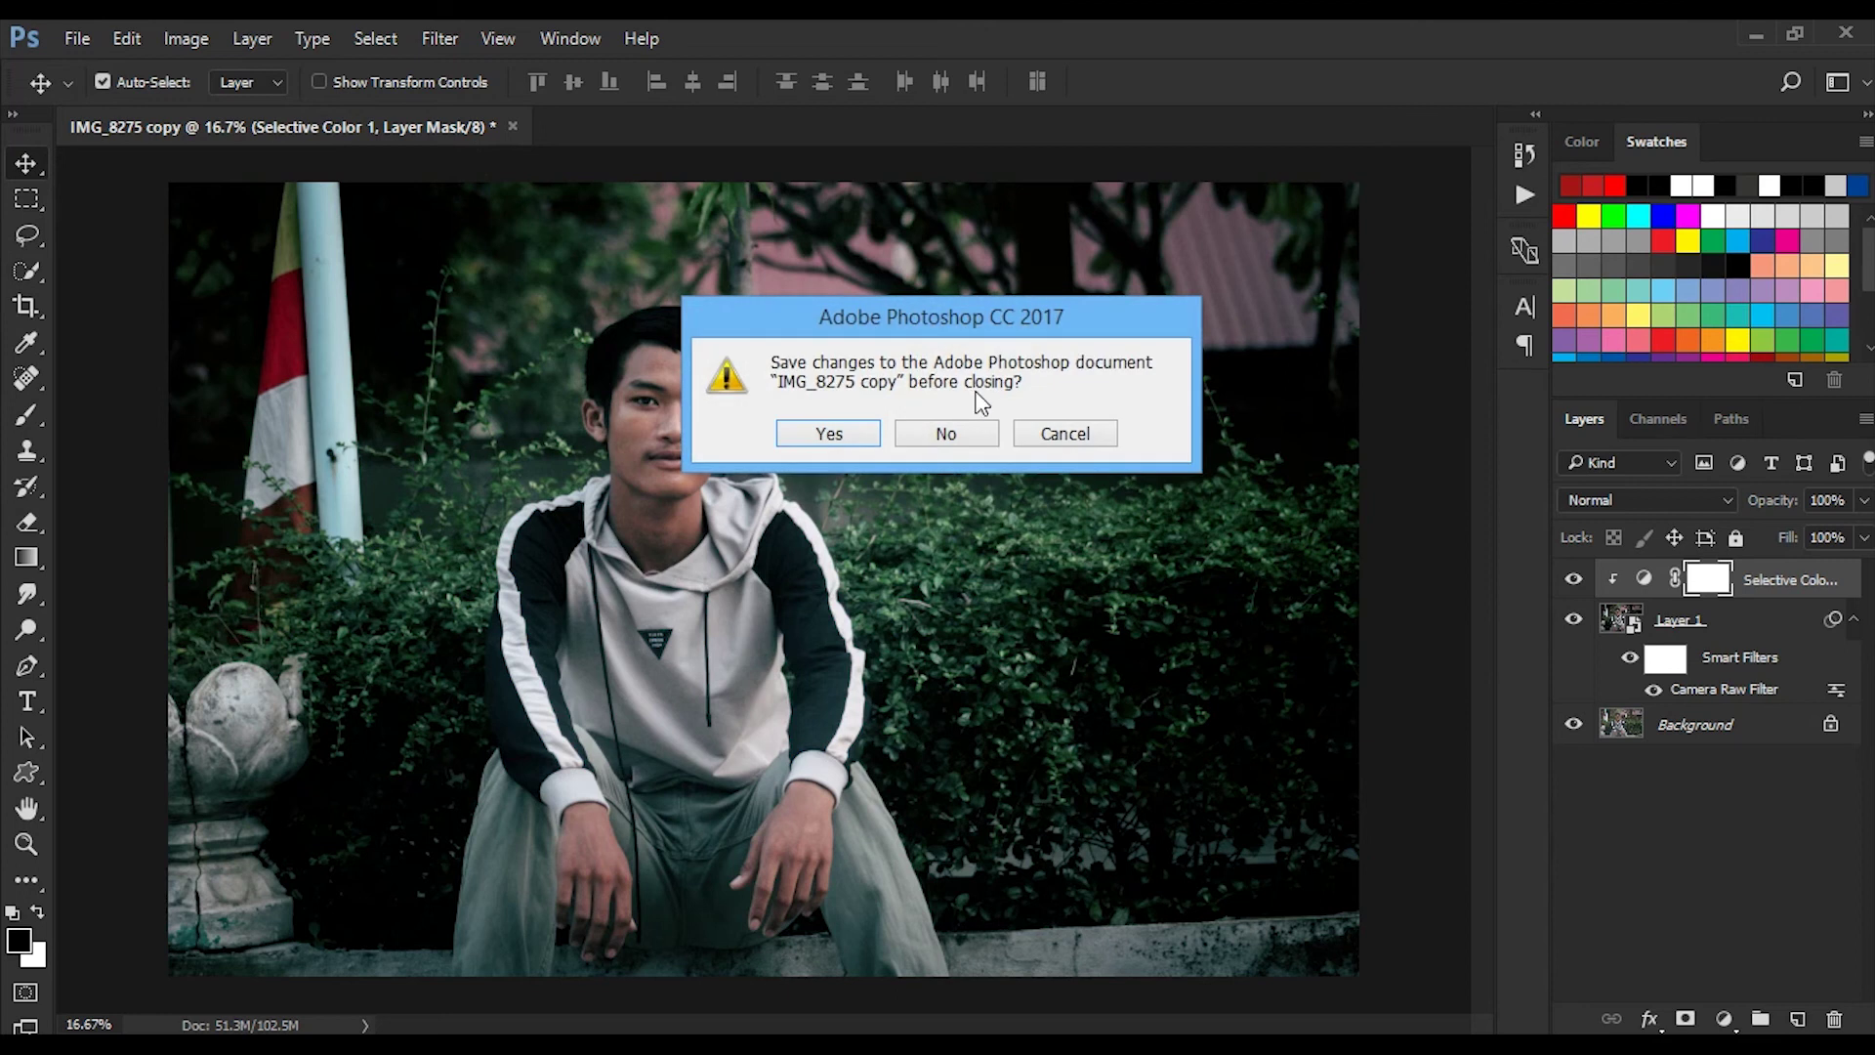
click(943, 430)
click(1795, 33)
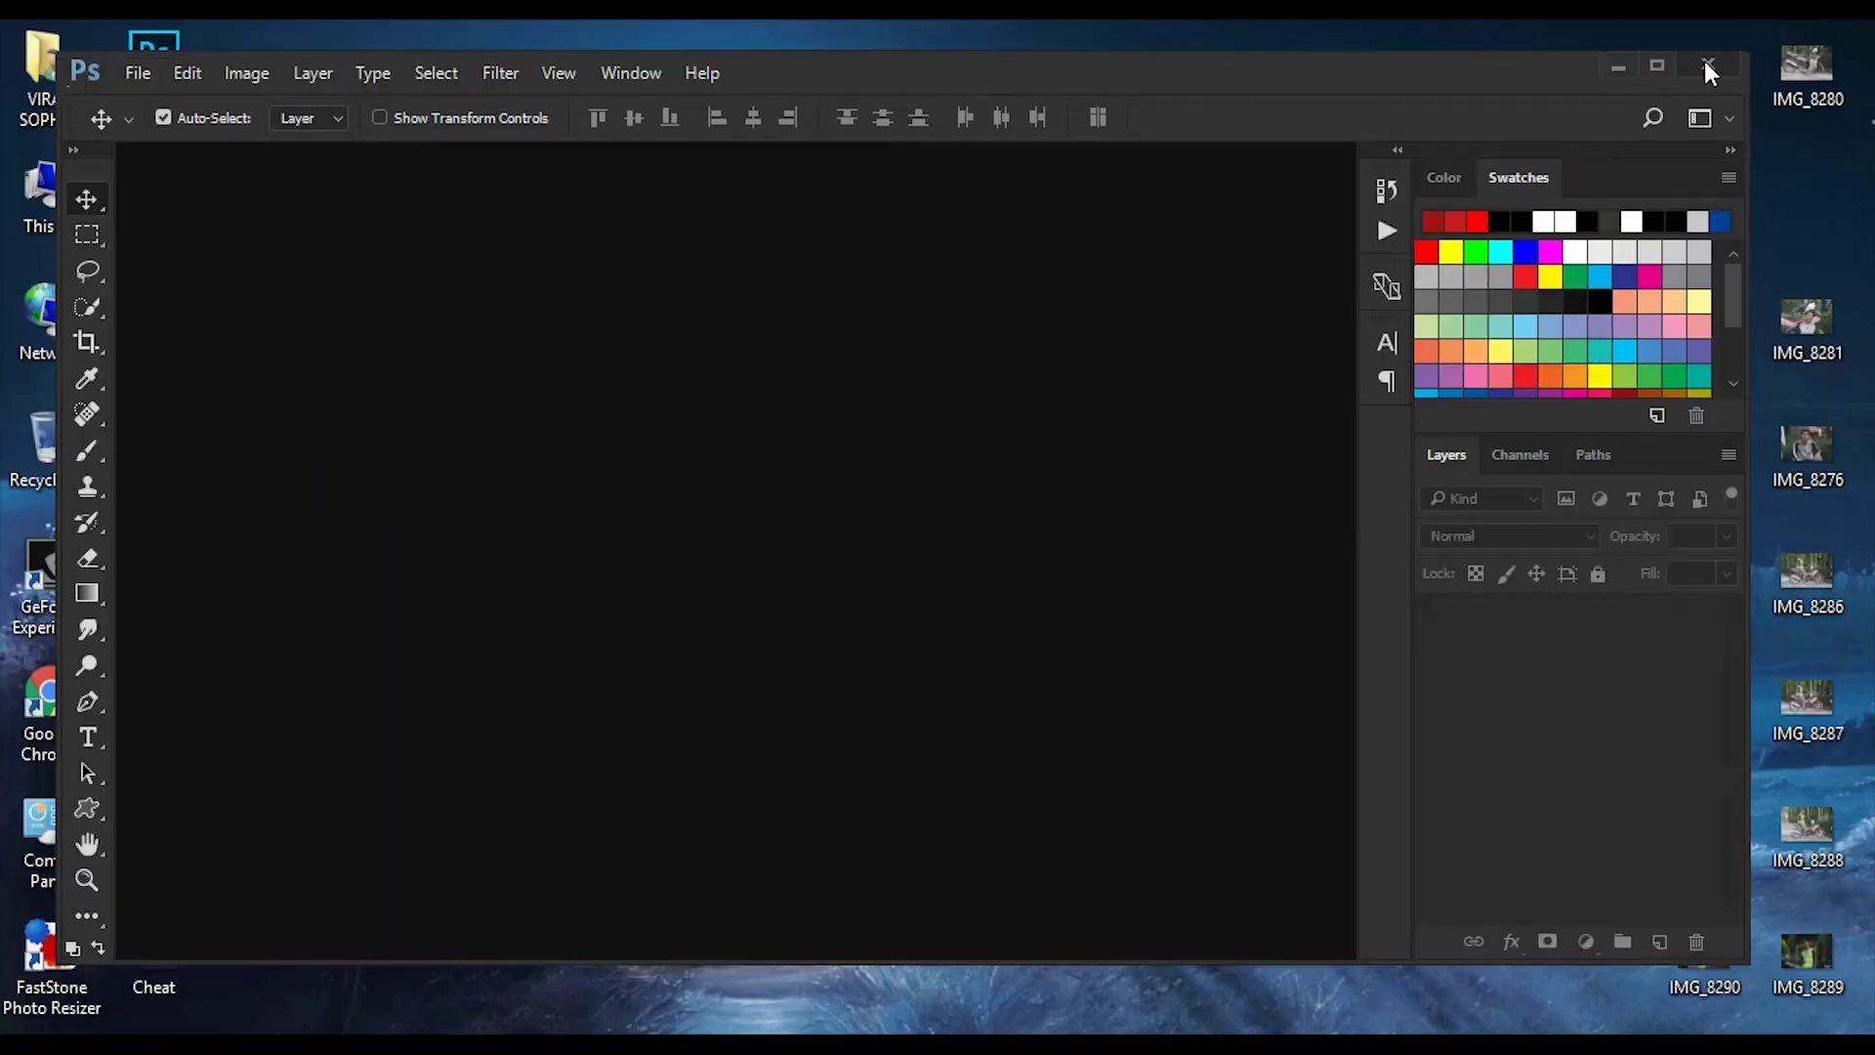
key(ctrl+q)
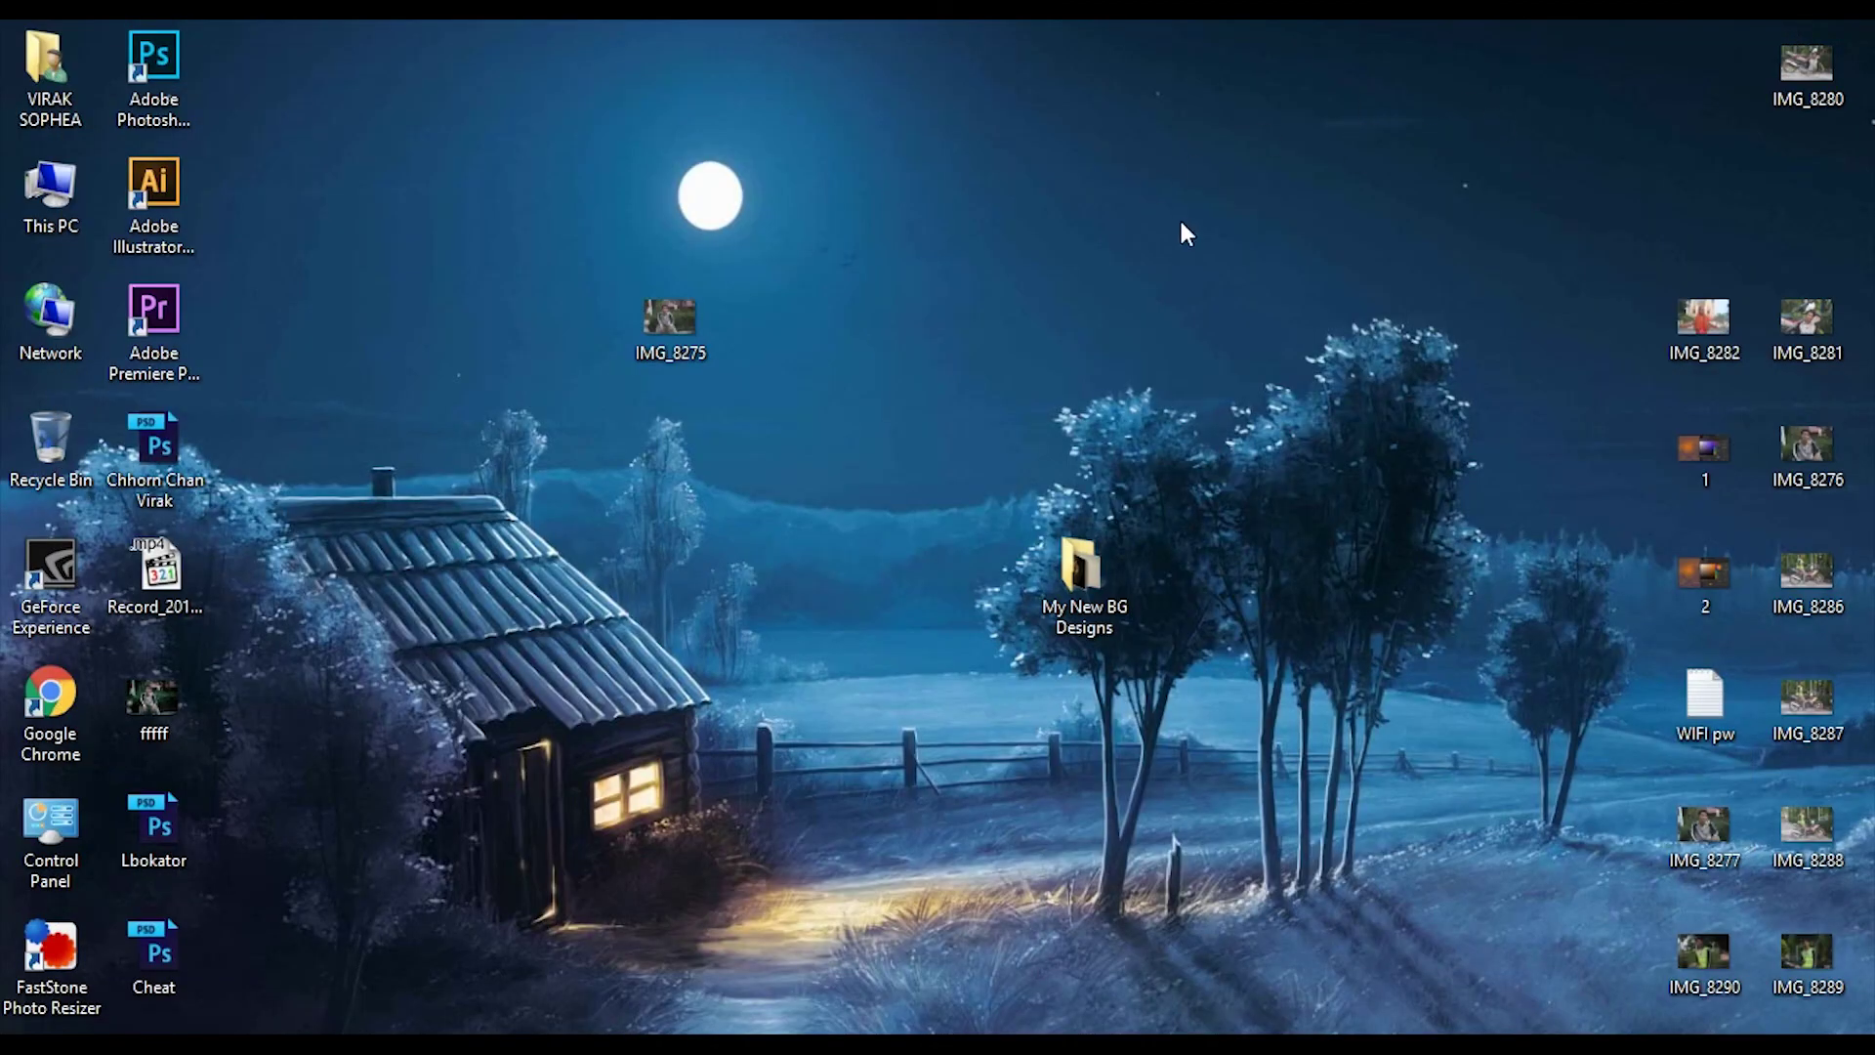